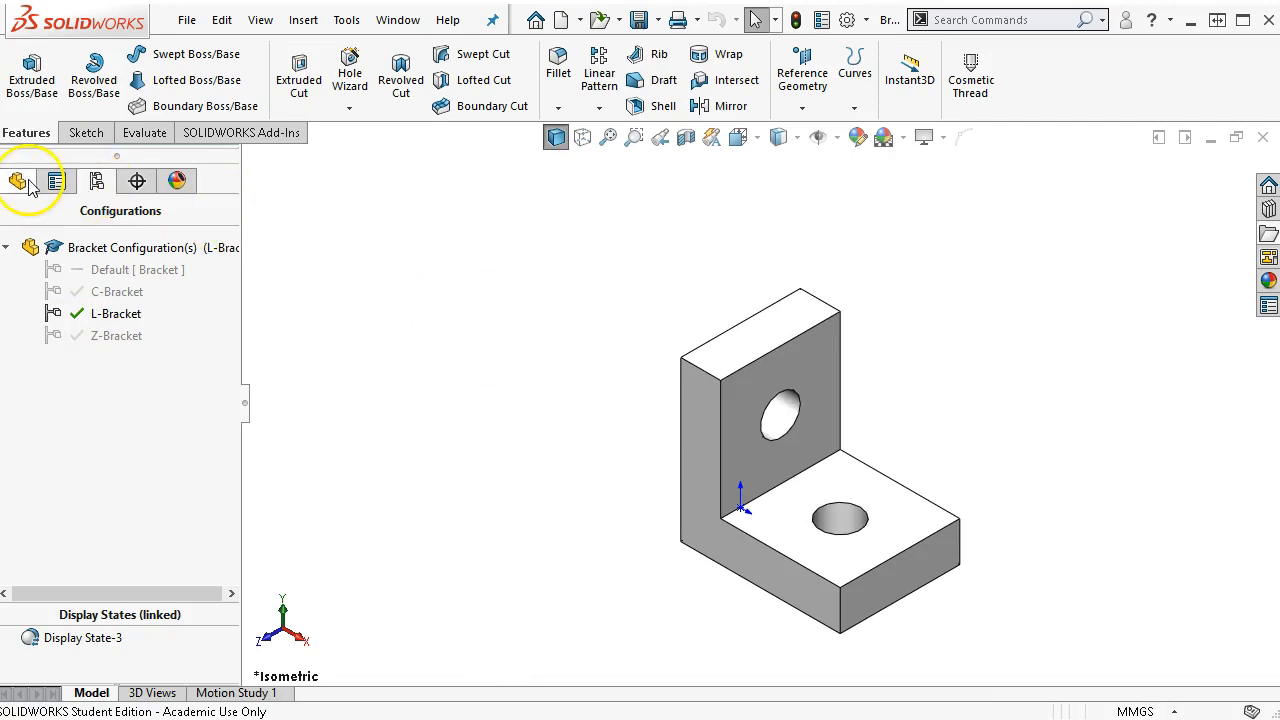
# Create a mate reference on the circular edge of the hole in the bracket's bottom face, keeping the Default type and Any alignment.
pyautogui.moveTo(443, 449); pyautogui.dragTo(437, 146, button='middle')
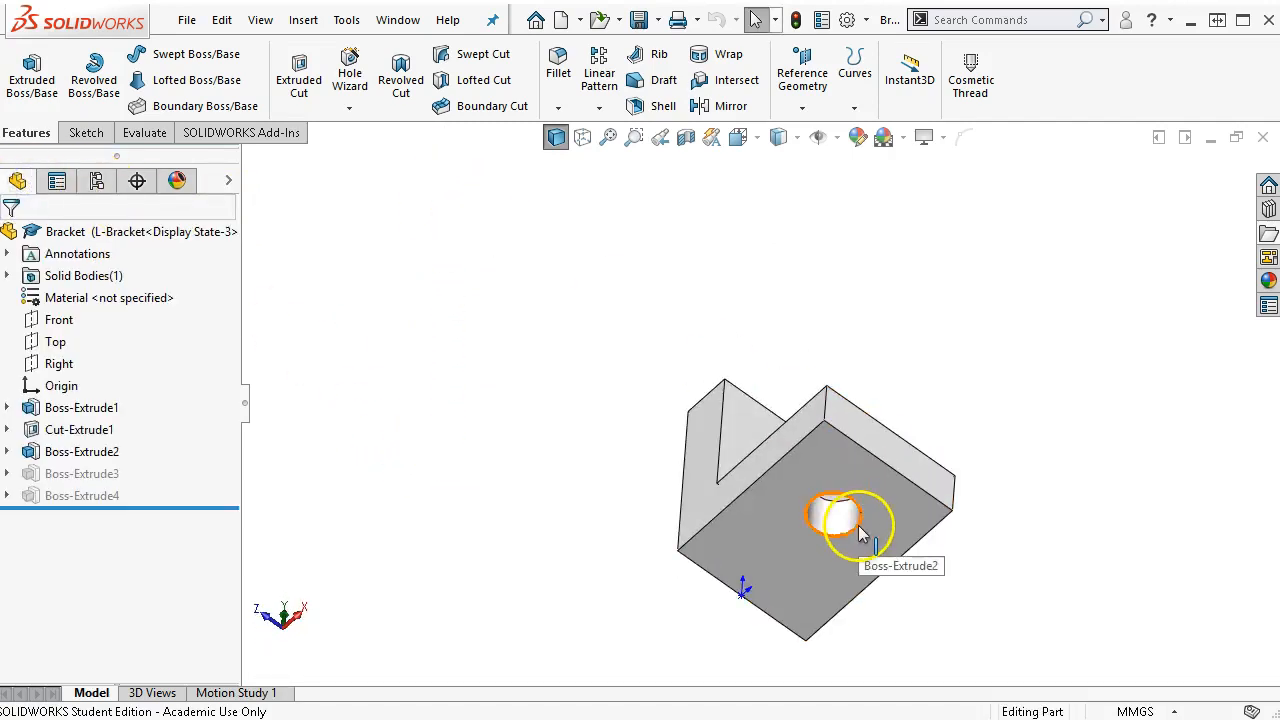
pyautogui.click(840, 515)
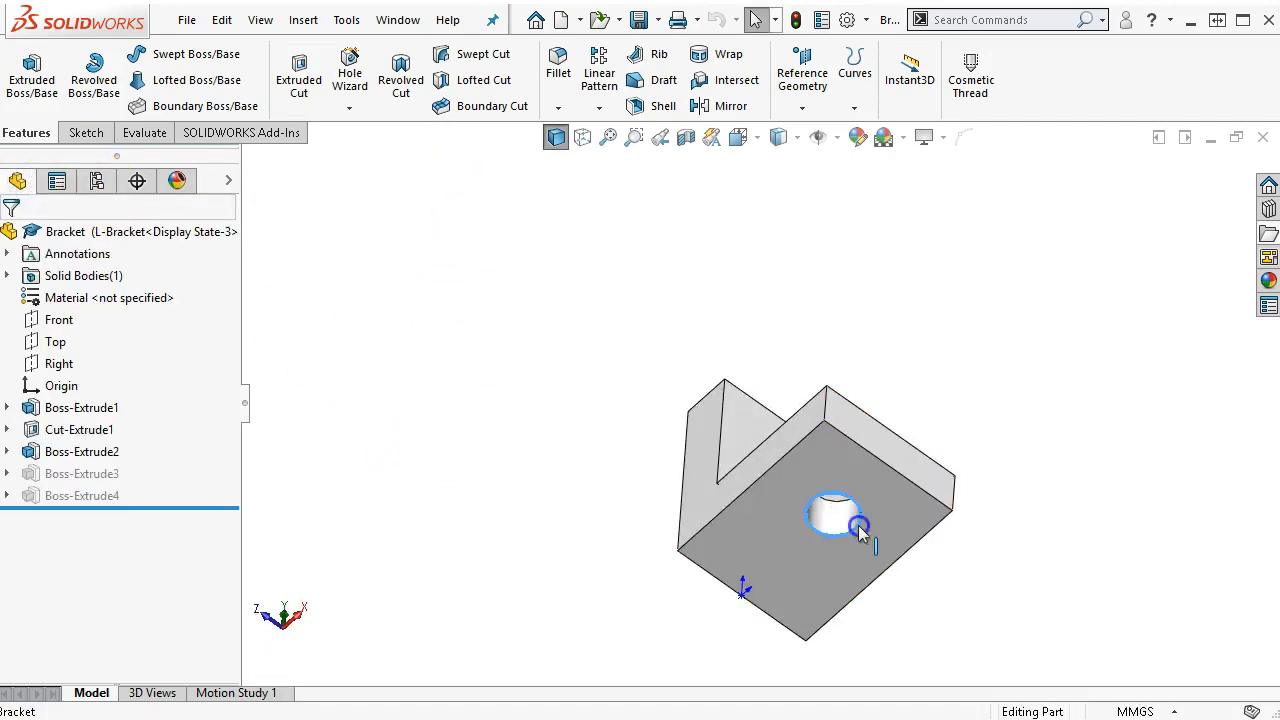
pyautogui.click(820, 107)
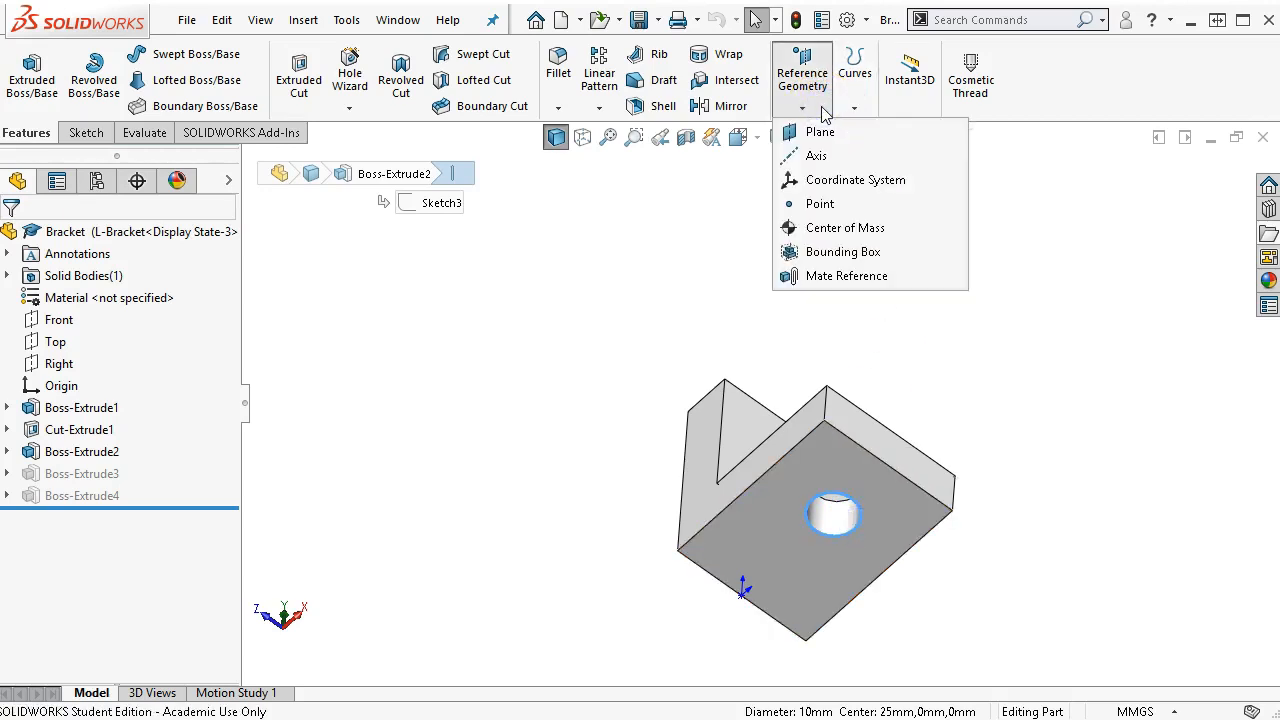
pyautogui.click(806, 106)
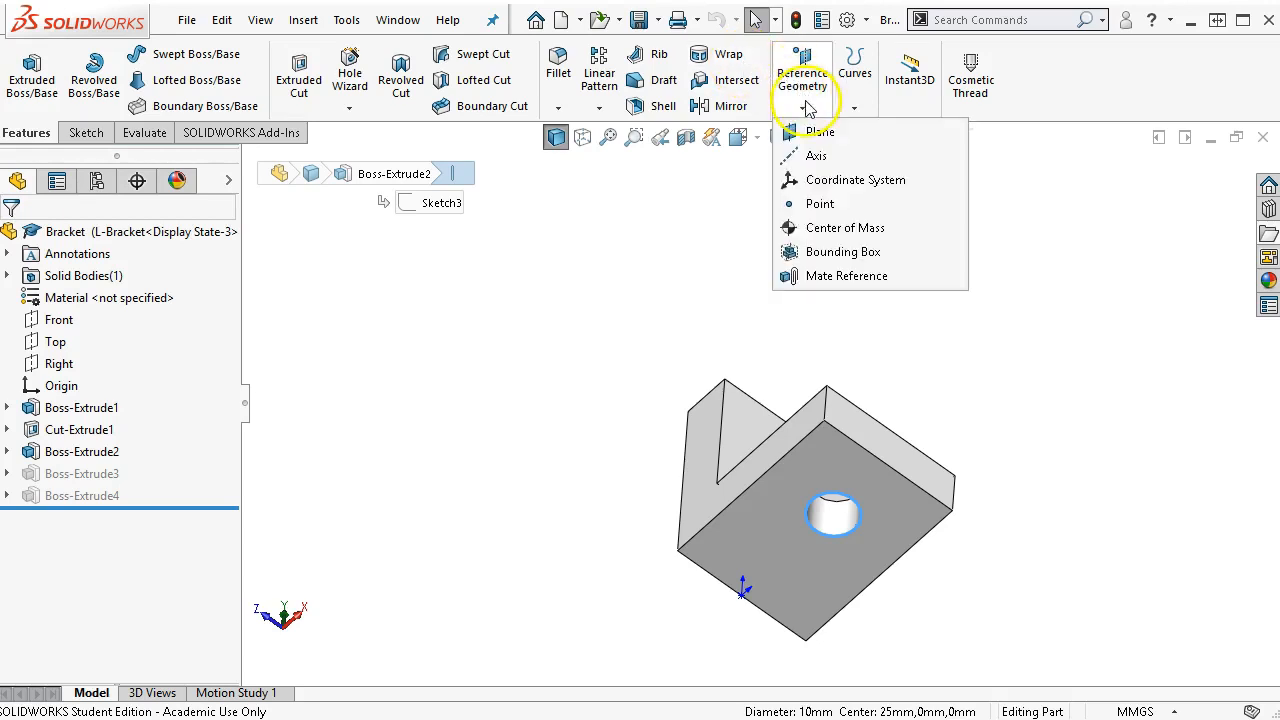
pyautogui.click(857, 256)
pyautogui.click(847, 276)
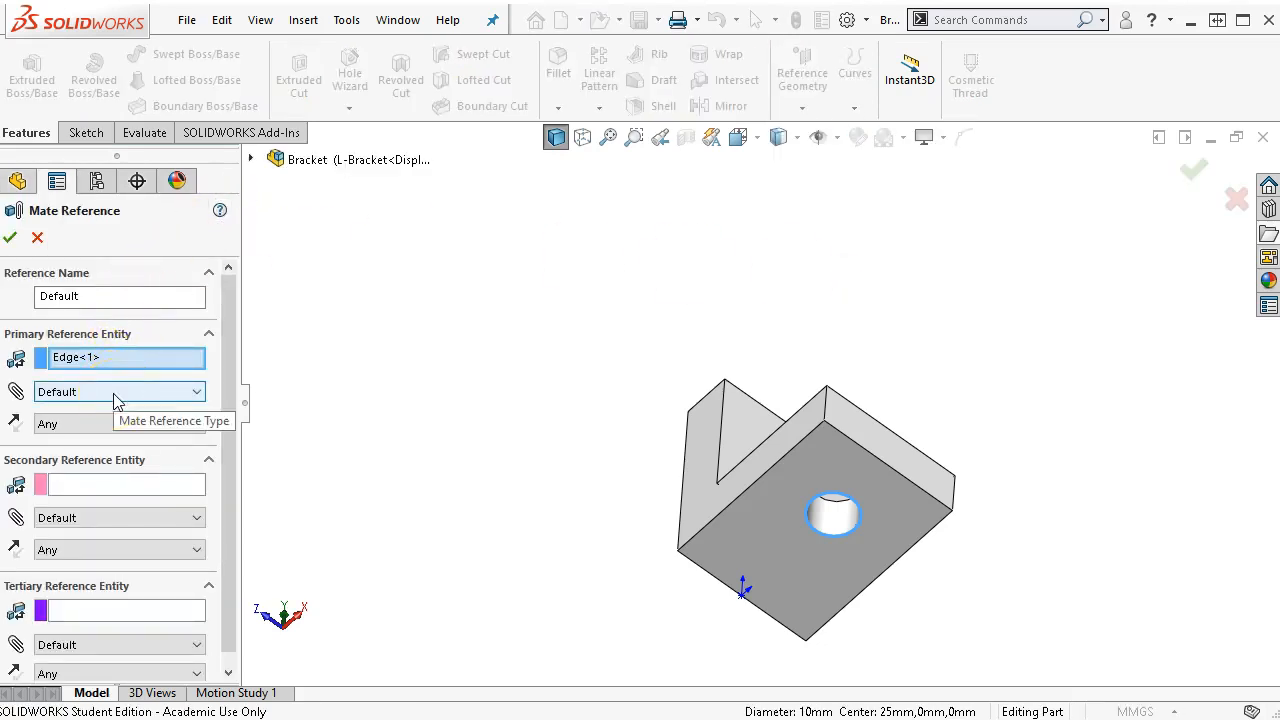
pyautogui.click(166, 392)
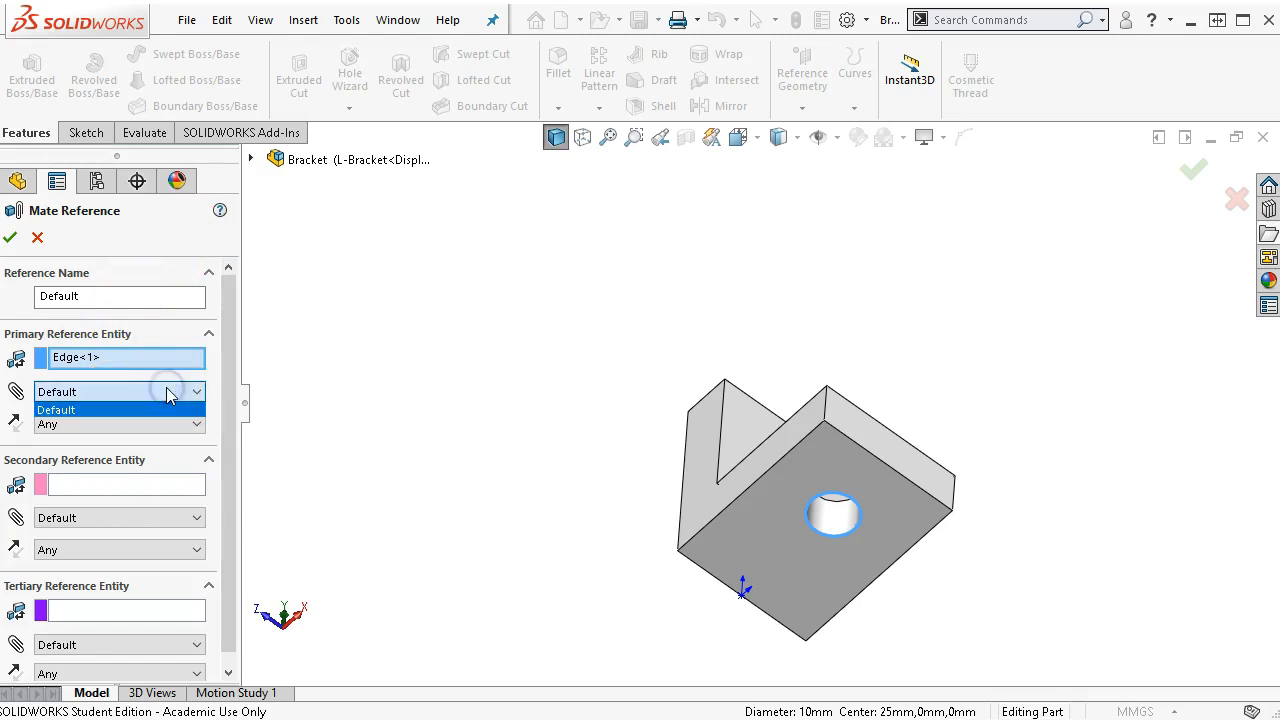
pyautogui.click(183, 393)
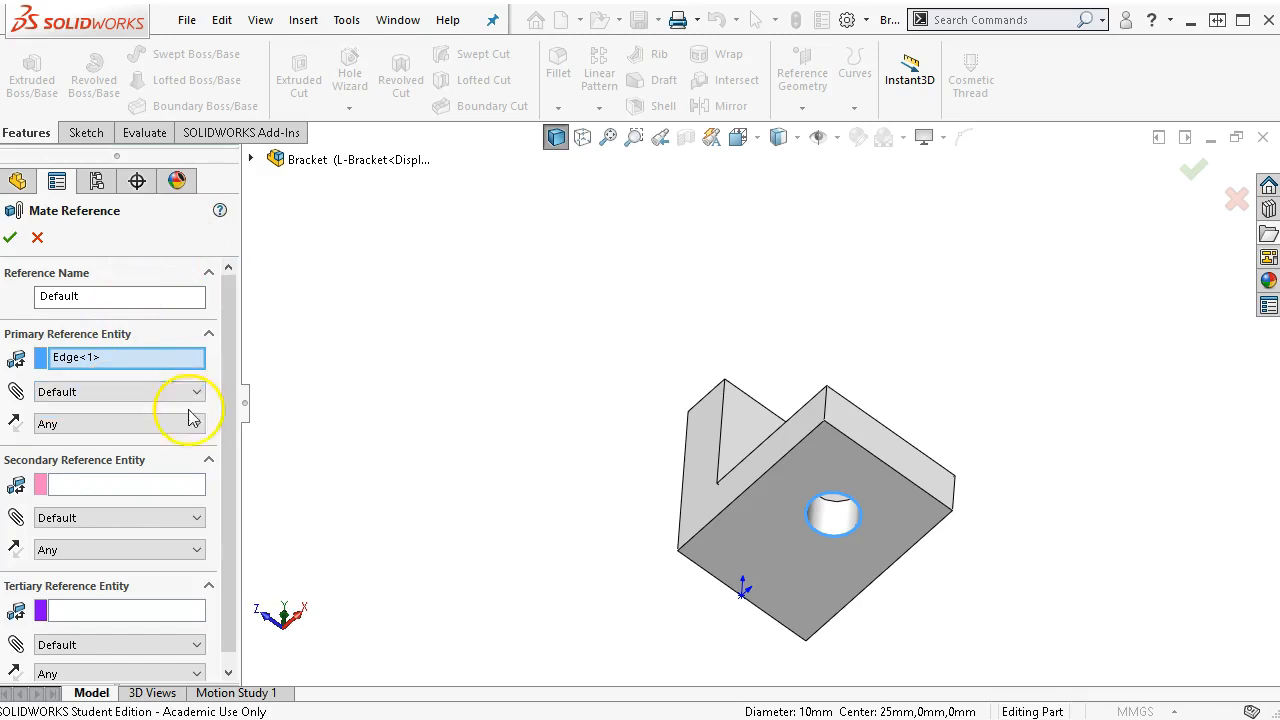
pyautogui.click(197, 394)
pyautogui.click(197, 393)
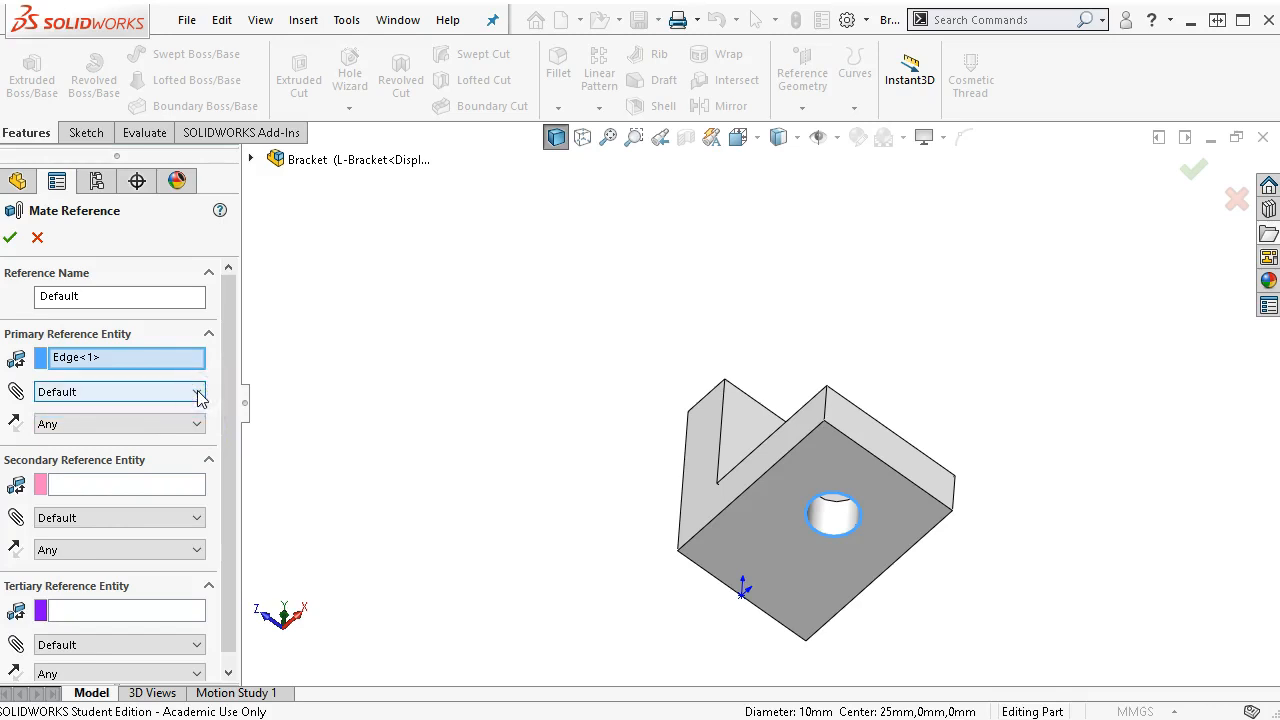
pyautogui.click(190, 388)
pyautogui.click(189, 390)
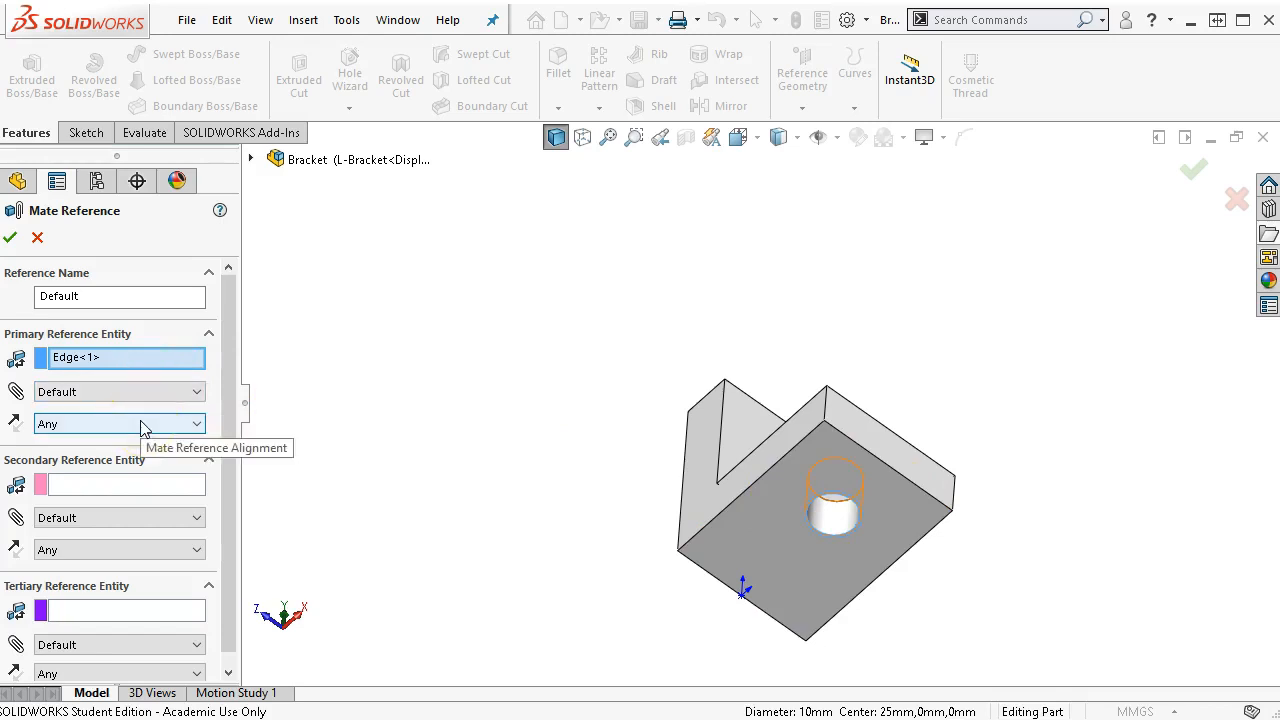
pyautogui.click(10, 237)
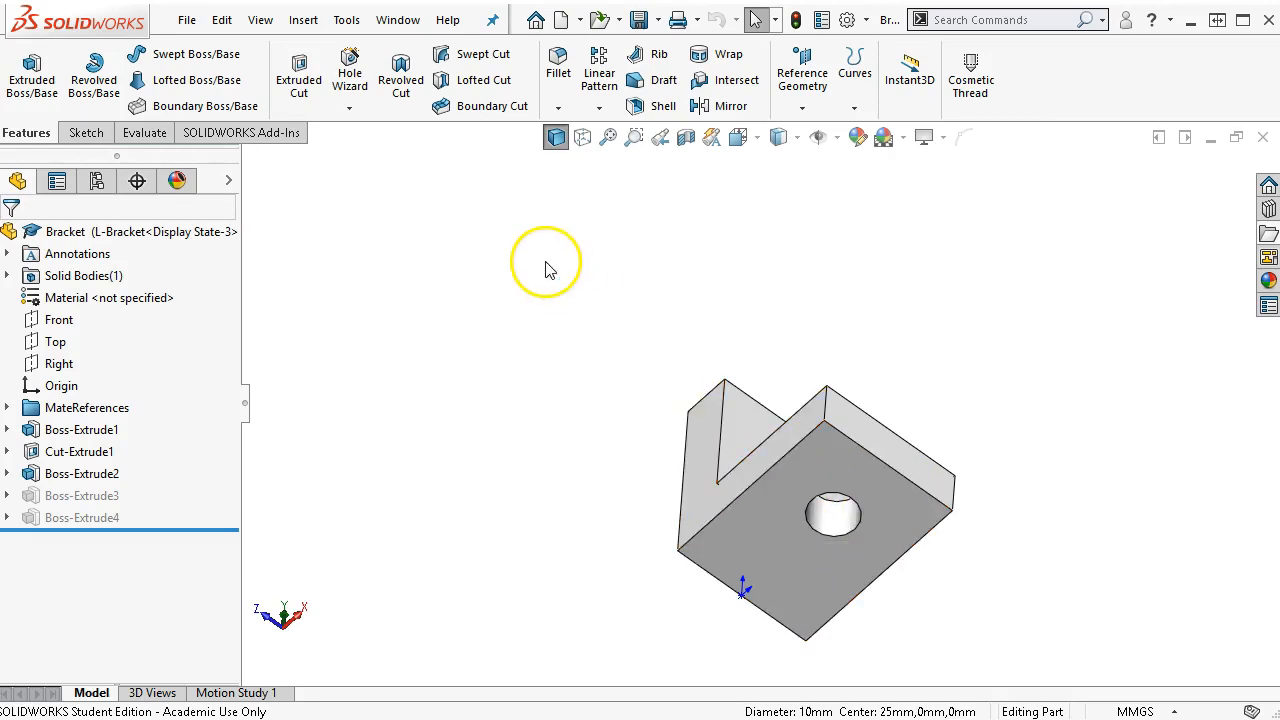
pyautogui.click(8, 408)
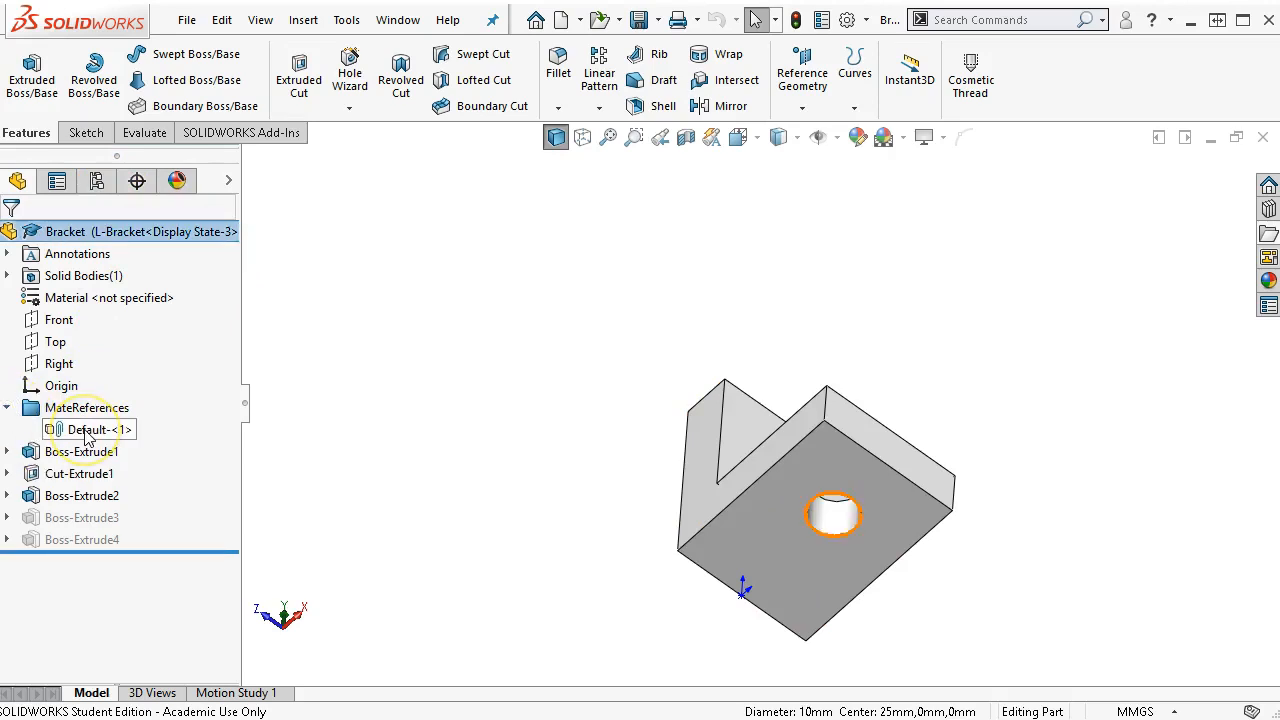
# Activate the C-Bracket configuration of the part.
pyautogui.click(96, 180)
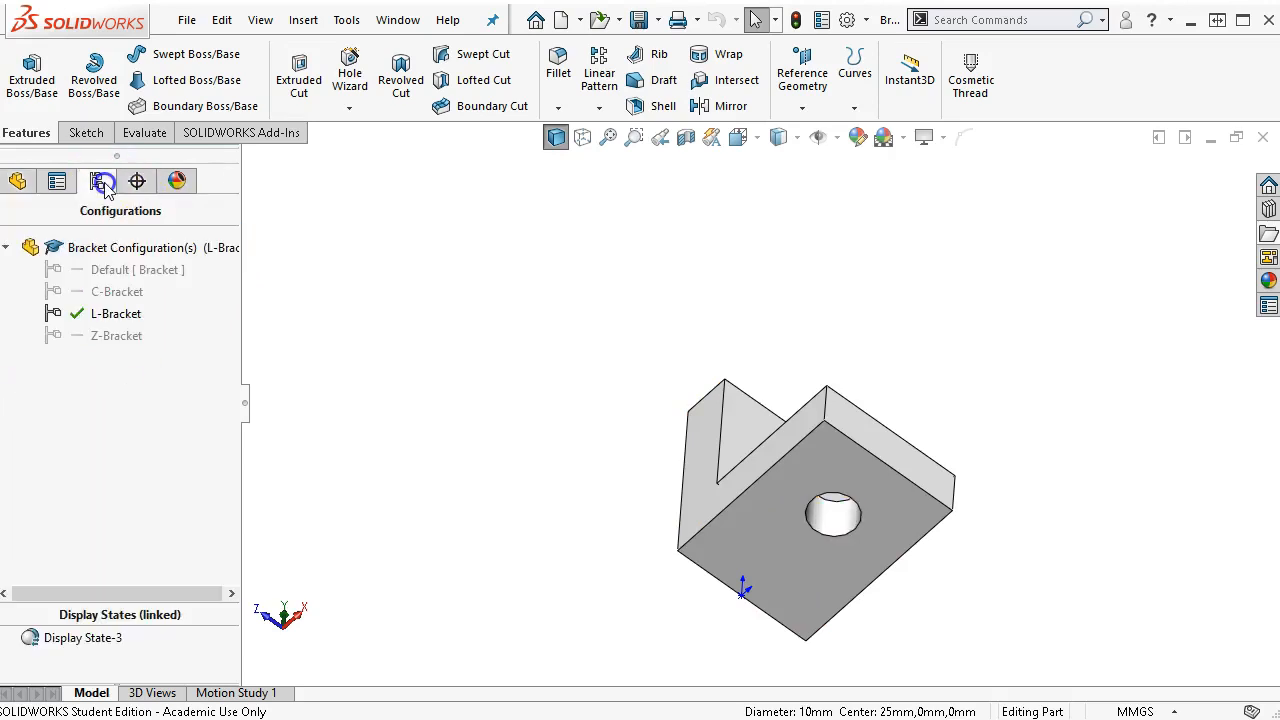
pyautogui.click(113, 291)
pyautogui.doubleClick(113, 291)
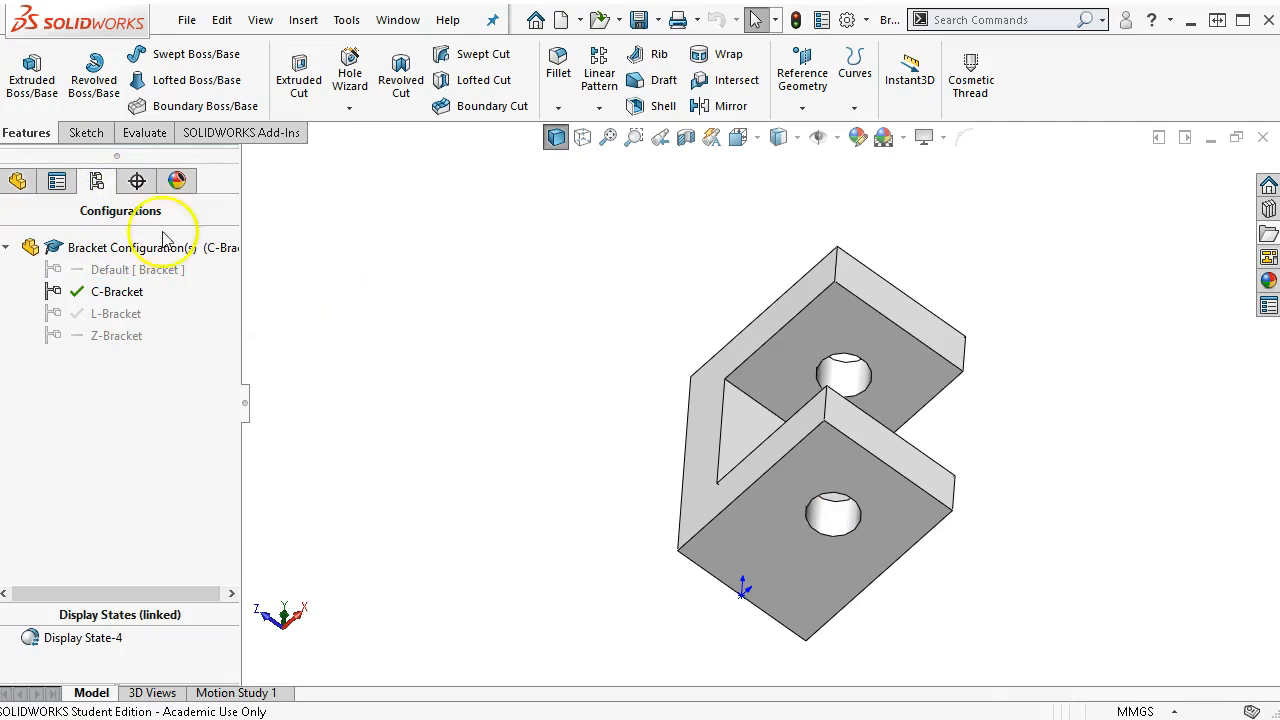
# Unsuppress the hole edge's mate reference in All Configurations through its feature properties.
pyautogui.click(19, 180)
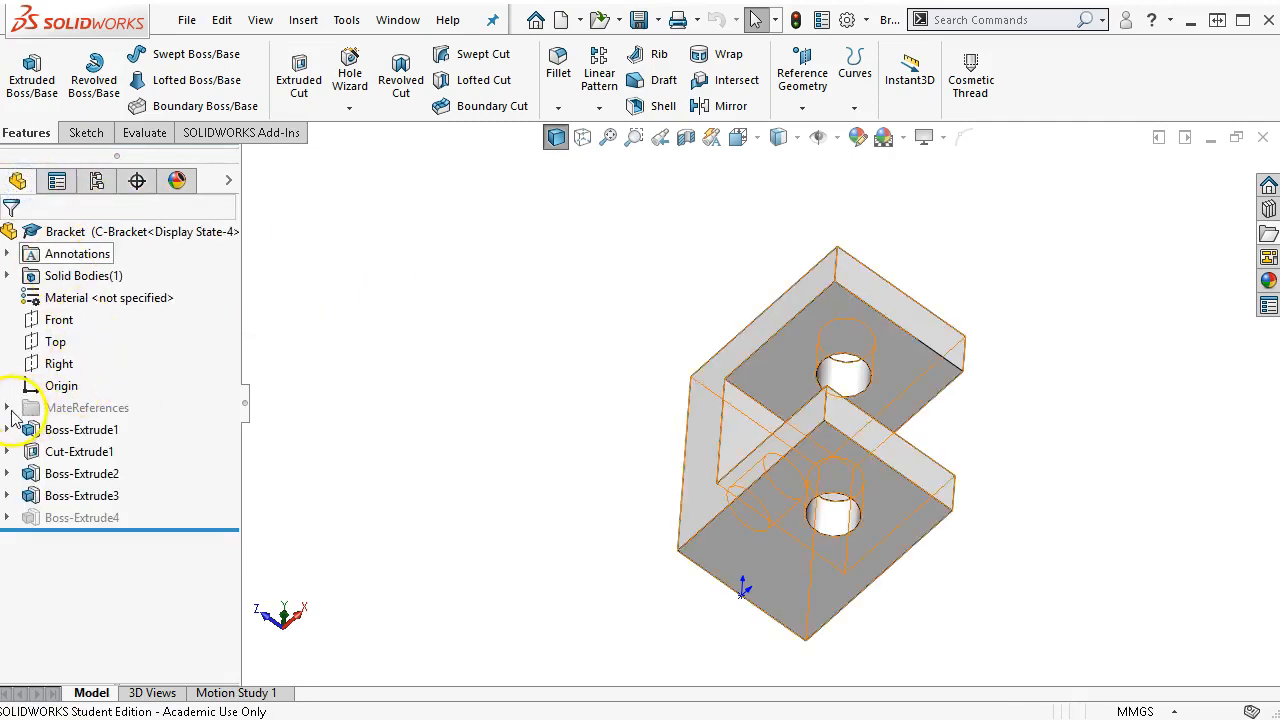
pyautogui.rightClick(115, 432)
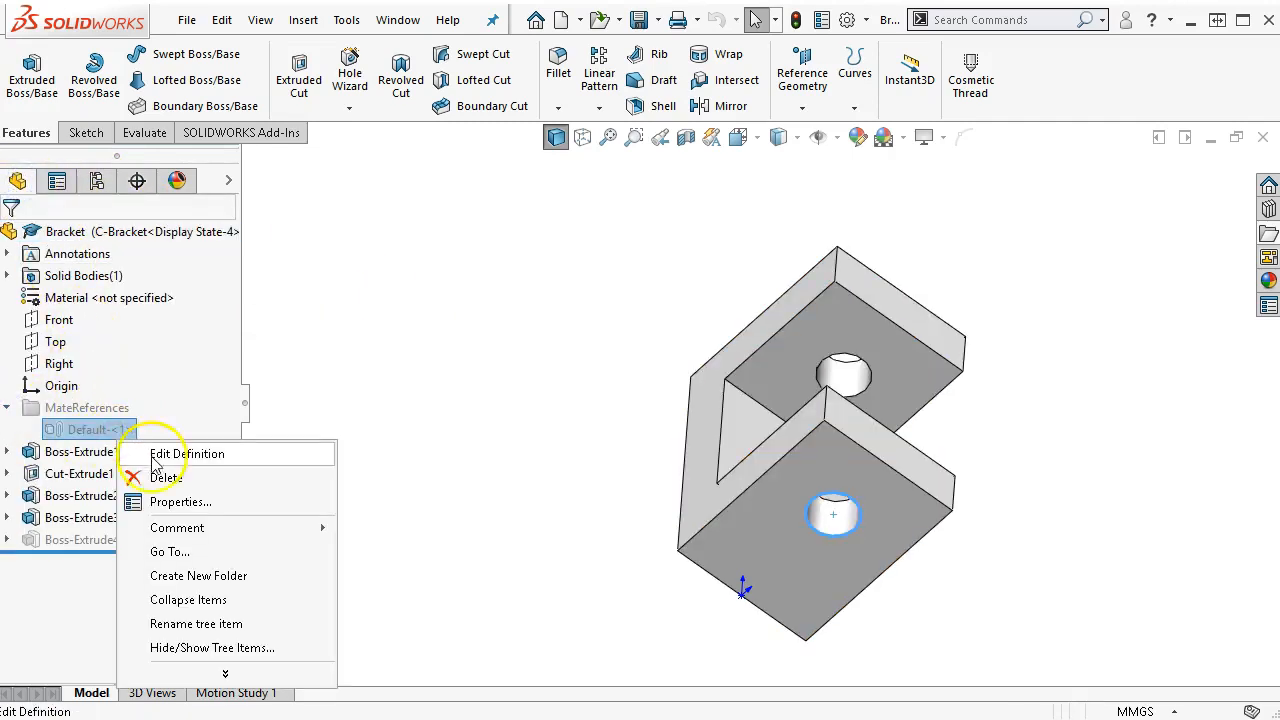
pyautogui.click(181, 503)
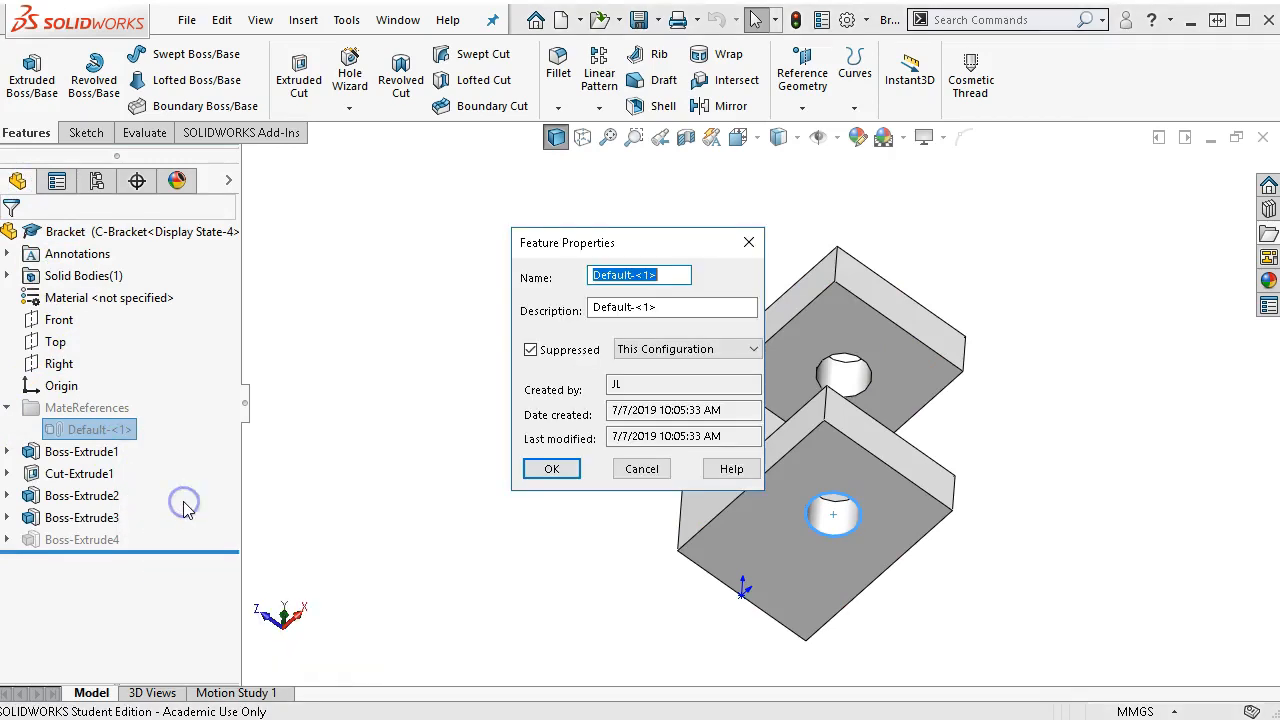
pyautogui.click(530, 352)
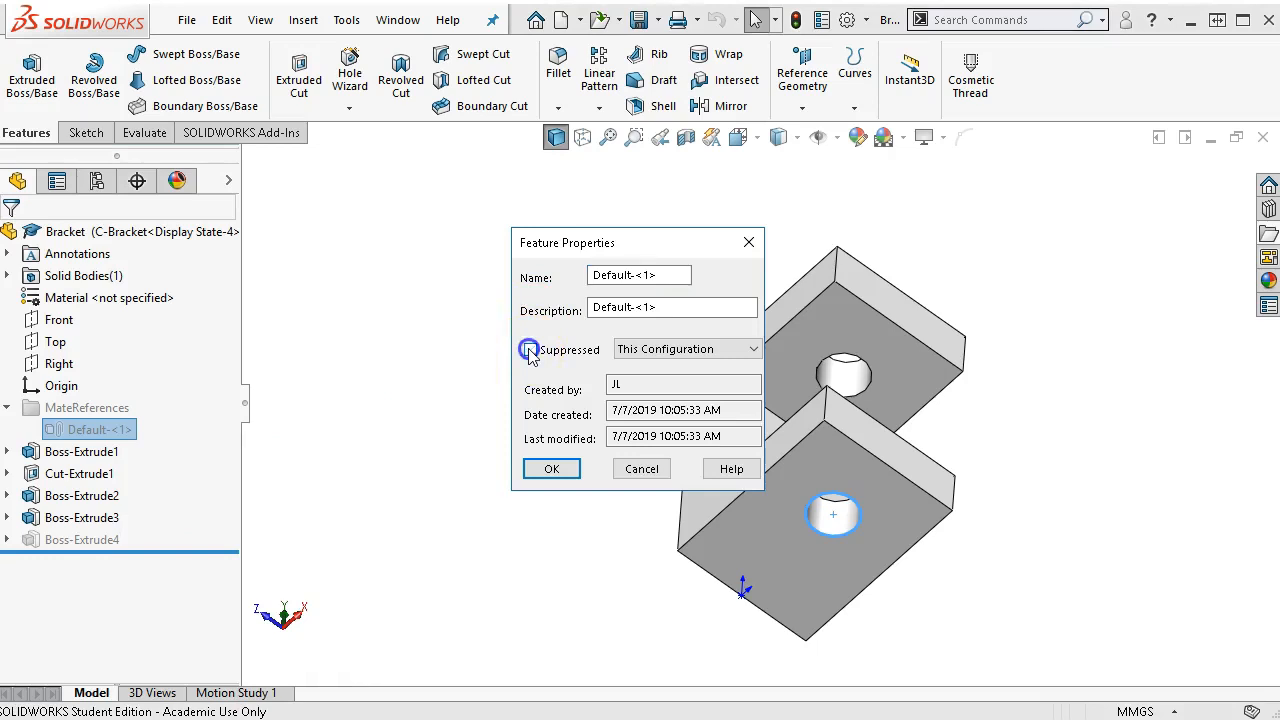
pyautogui.click(697, 348)
pyautogui.click(686, 380)
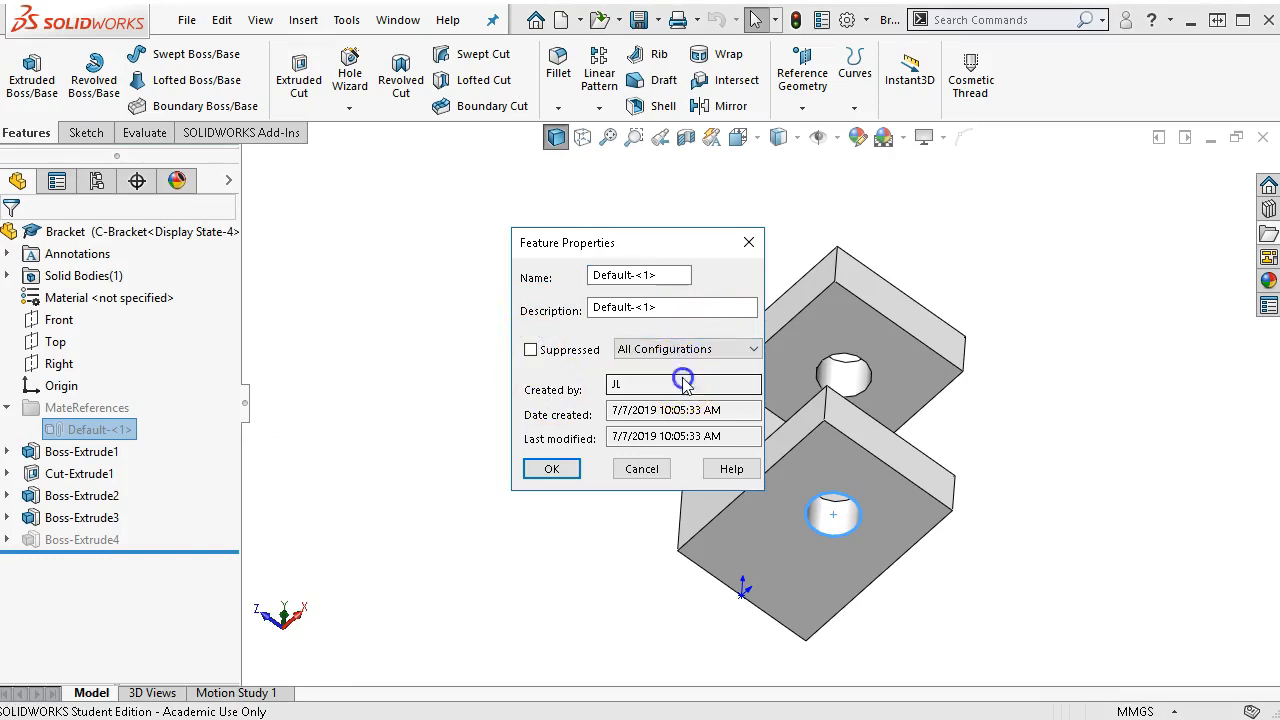
pyautogui.click(553, 471)
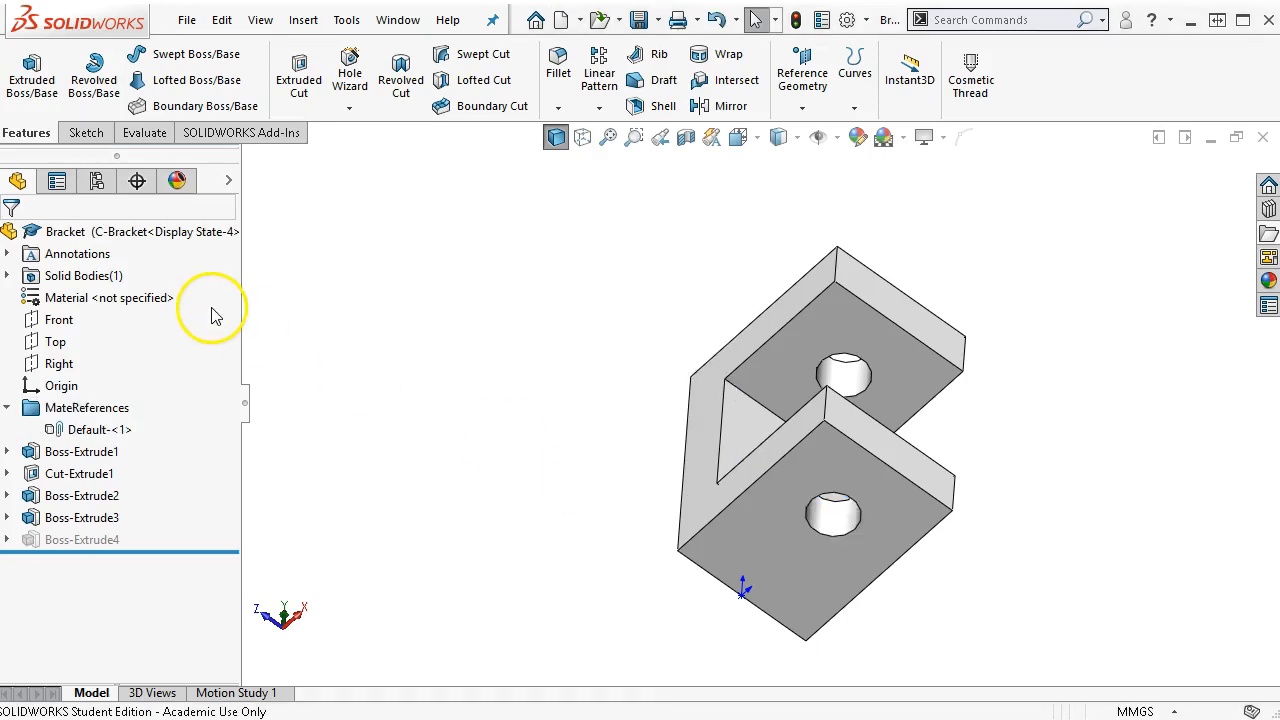
# Check the suppression setting in the mate reference's feature properties for the C-Bracket configuration.
pyautogui.rightClick(46, 430)
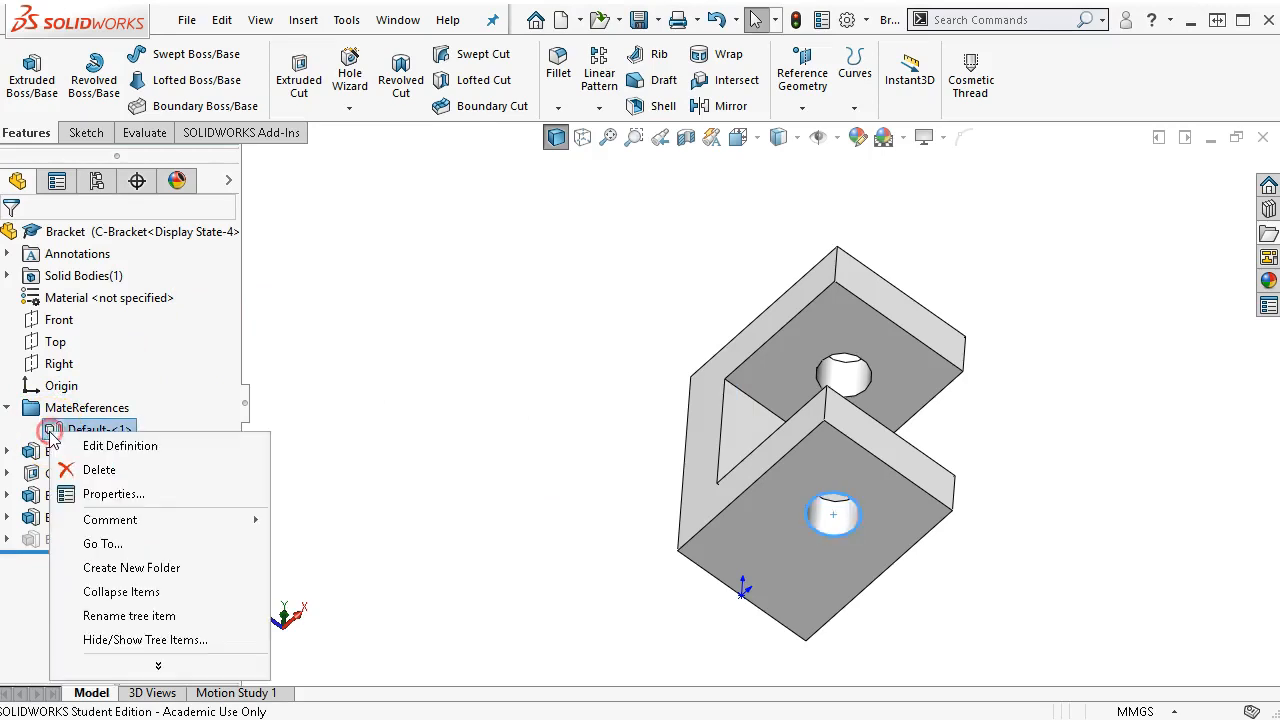
pyautogui.click(104, 494)
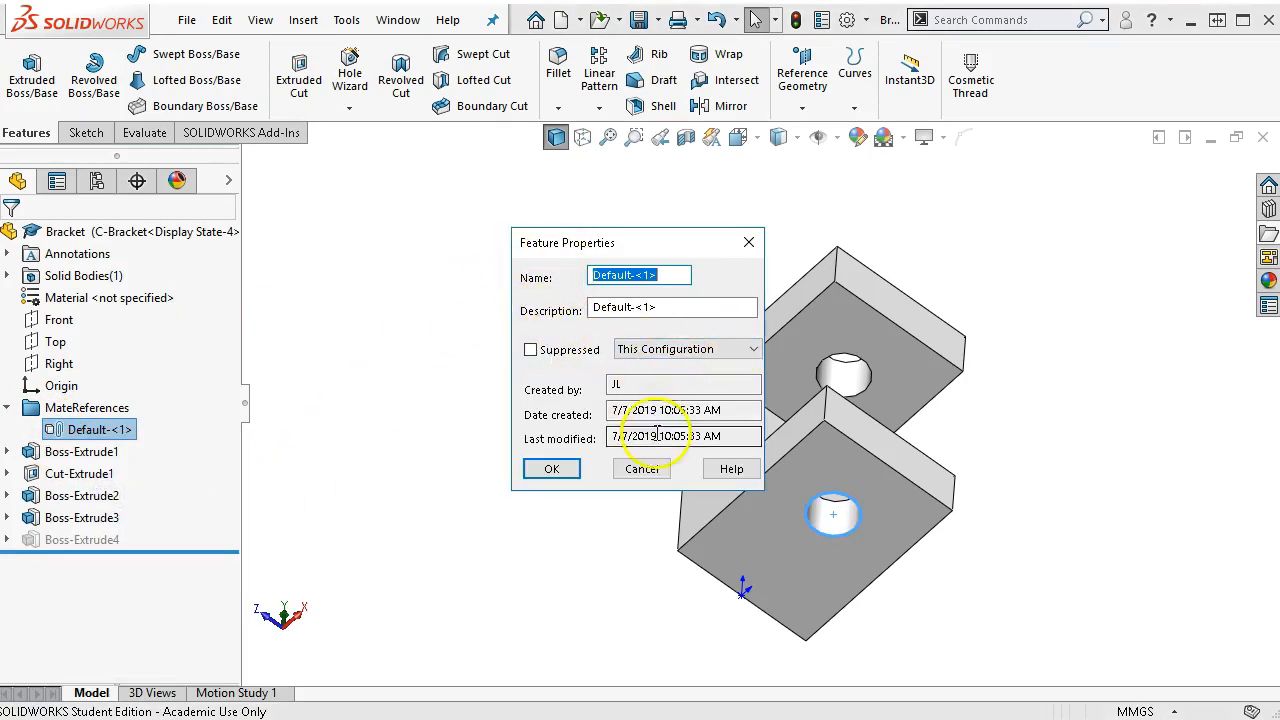
pyautogui.click(569, 476)
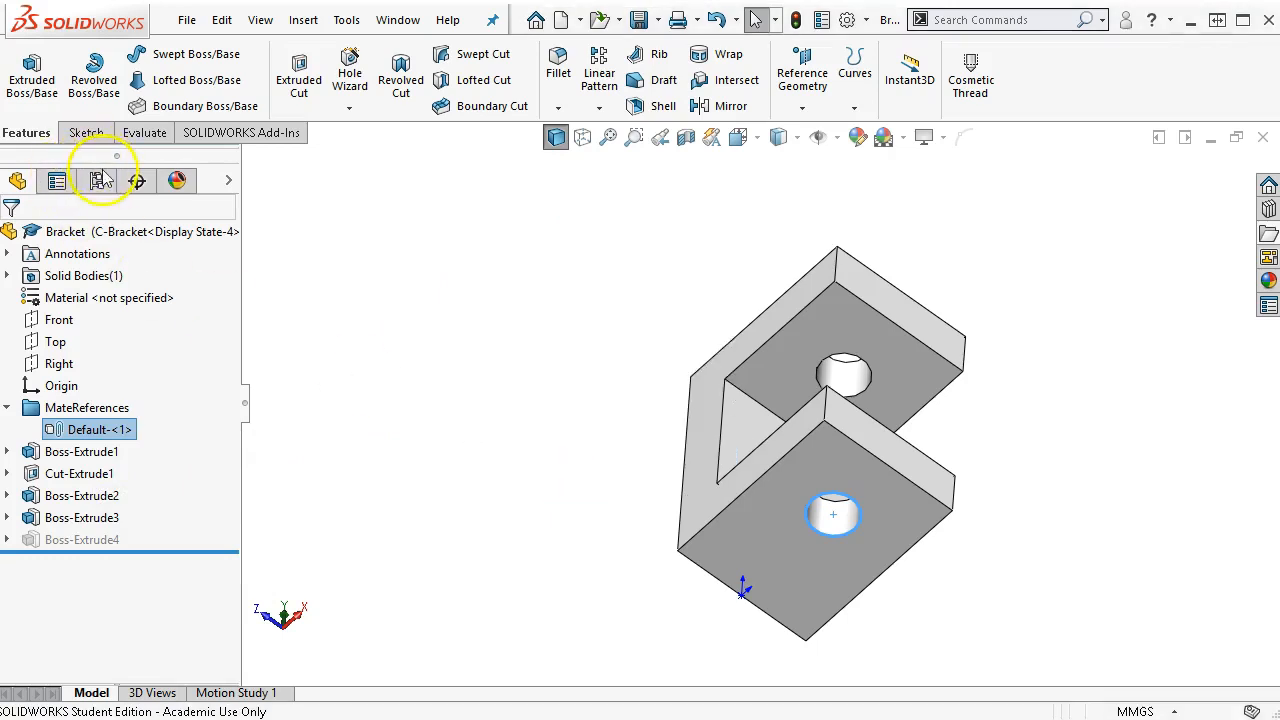
# Activate the Z-Bracket configuration and check the state of its mate reference in the feature tree.
pyautogui.click(96, 181)
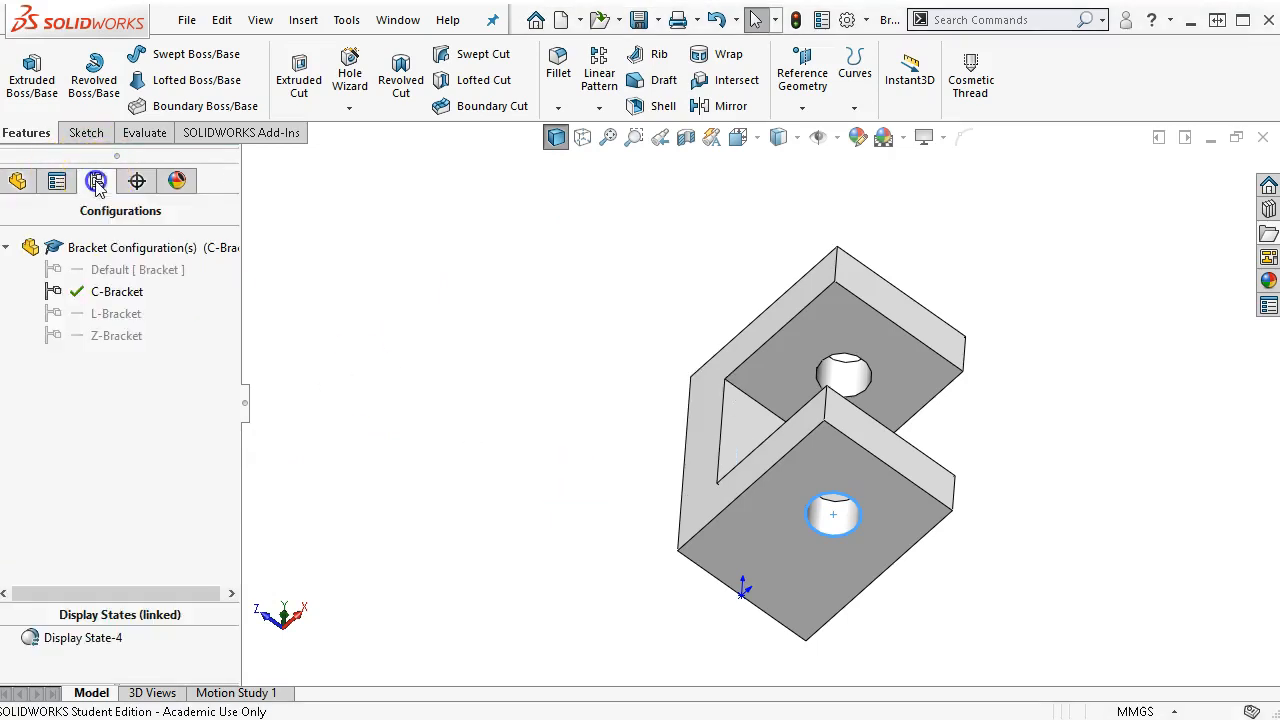
pyautogui.doubleClick(112, 335)
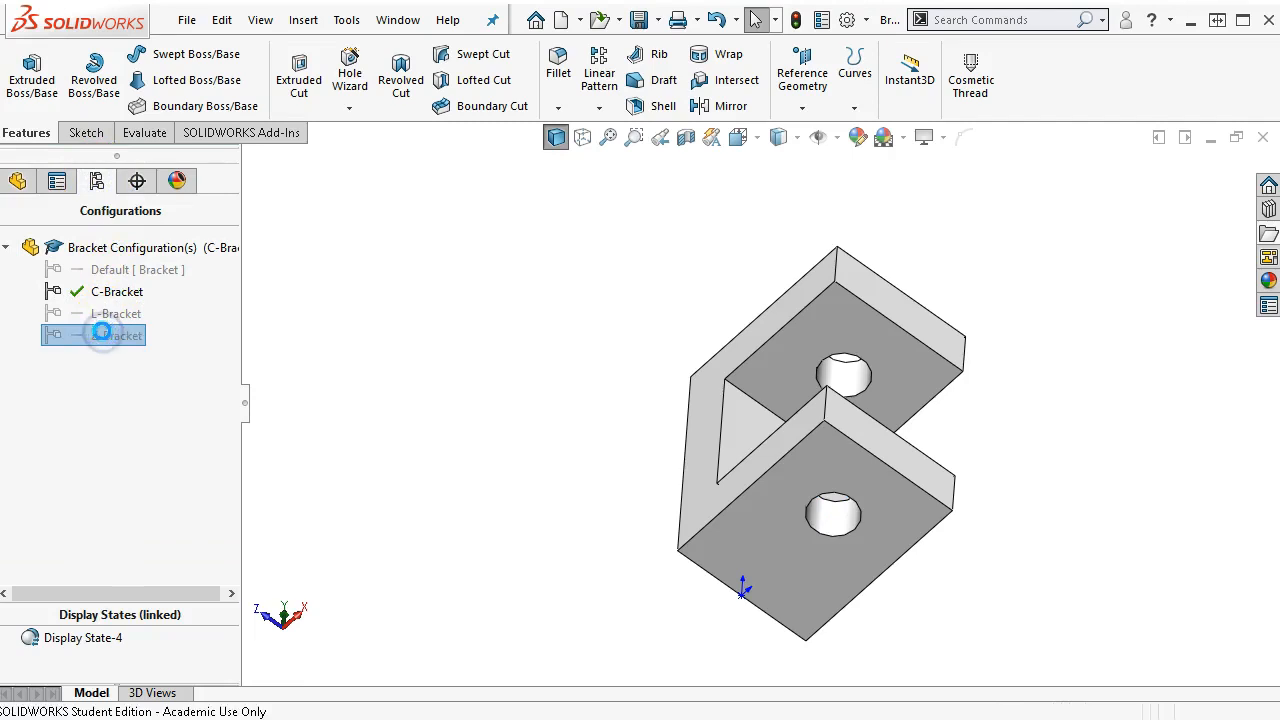
pyautogui.click(17, 181)
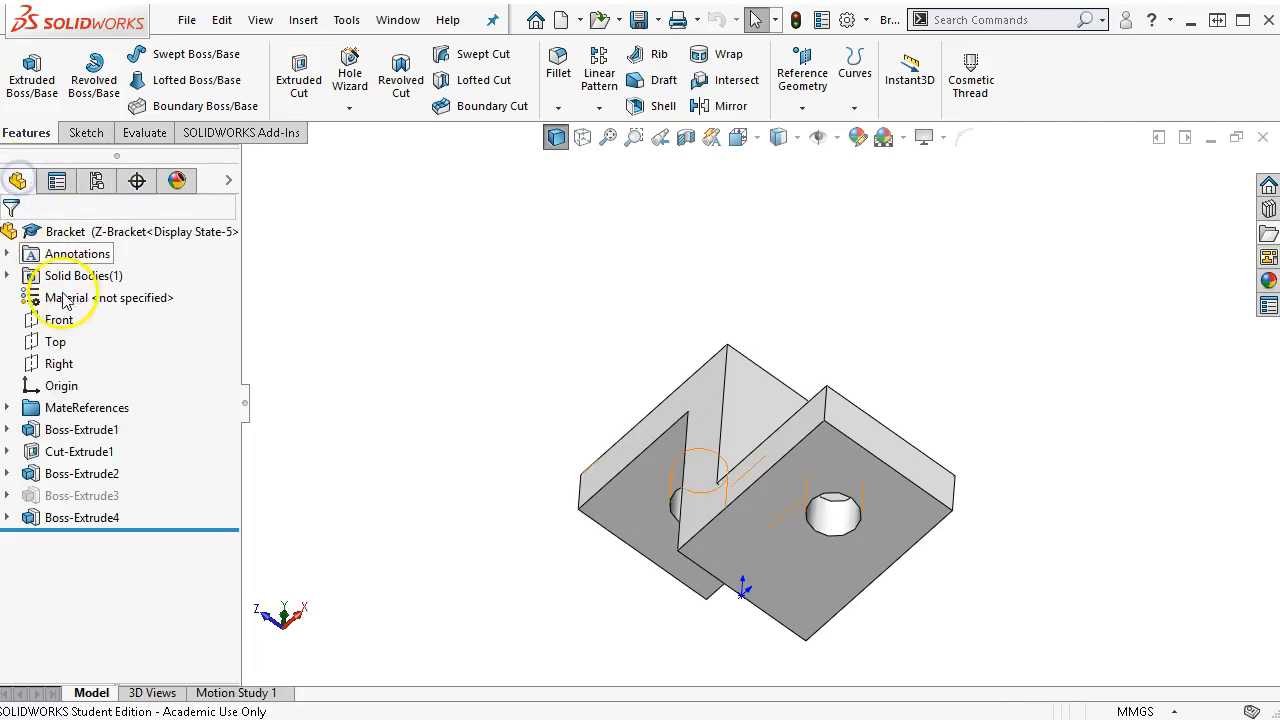
pyautogui.click(7, 408)
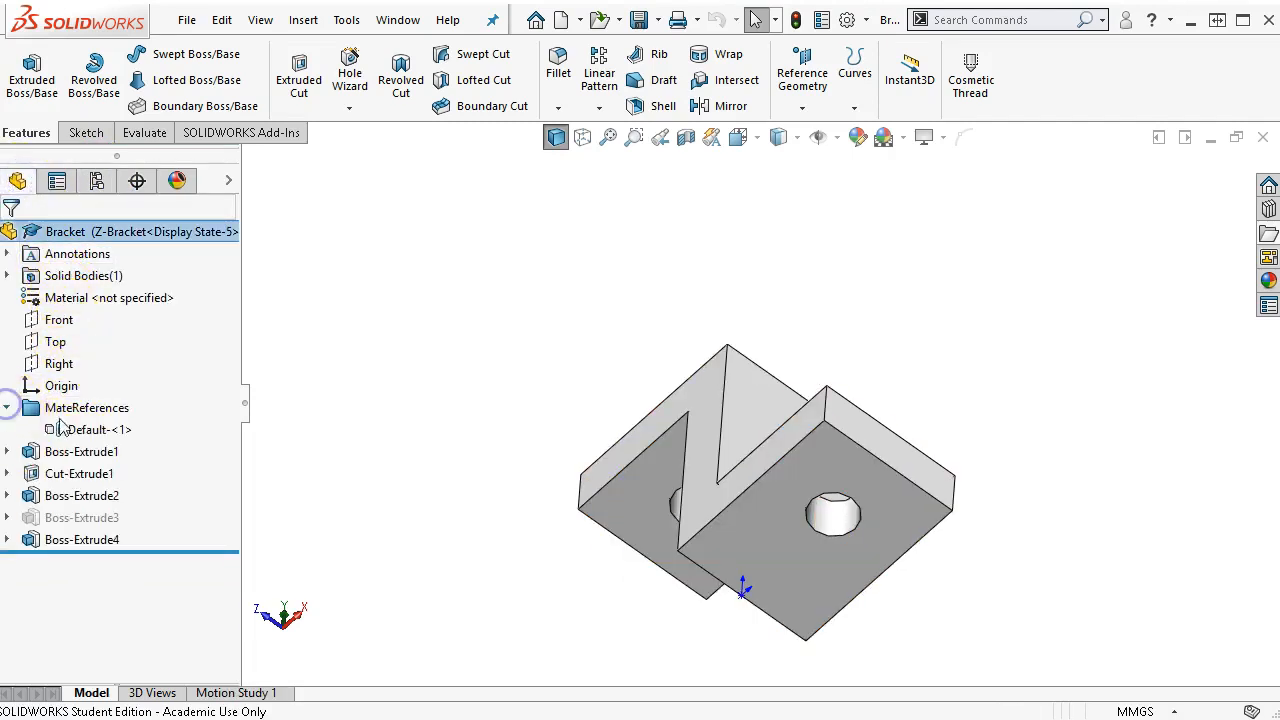
# Activate the Default configuration of the bracket and dismiss the rebuild error report.
pyautogui.click(96, 181)
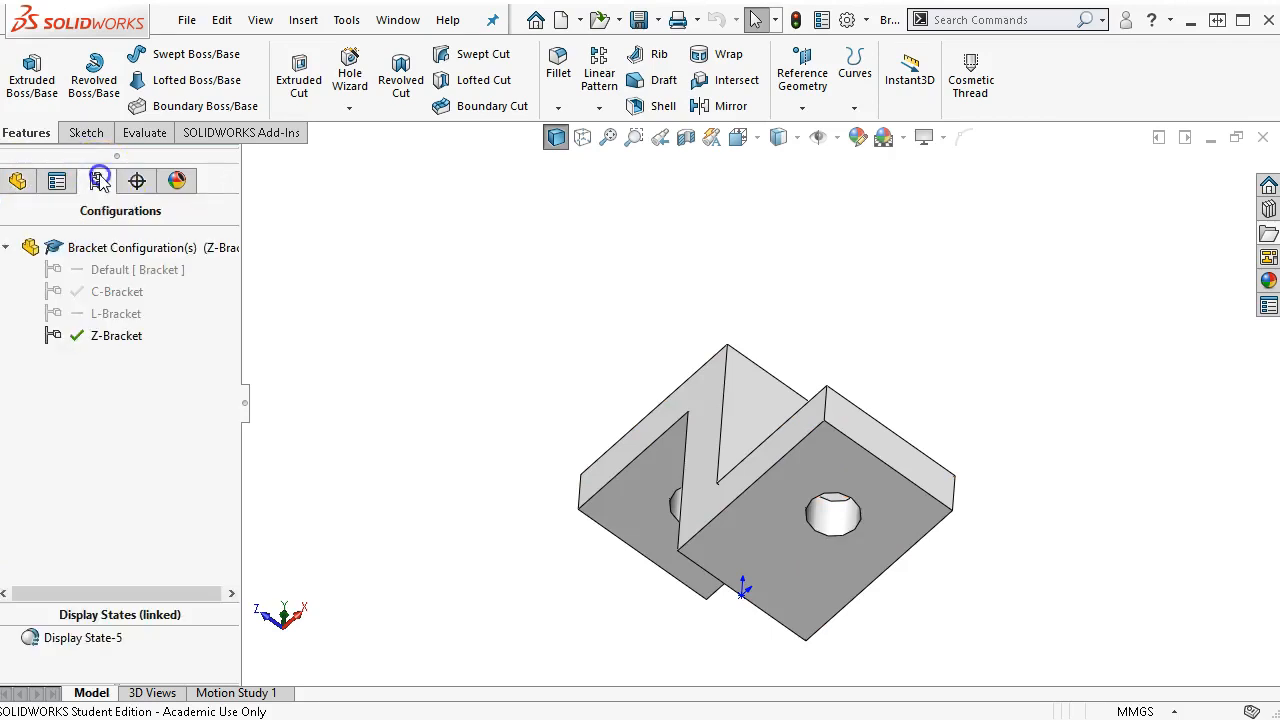
pyautogui.click(102, 266)
pyautogui.doubleClick(102, 268)
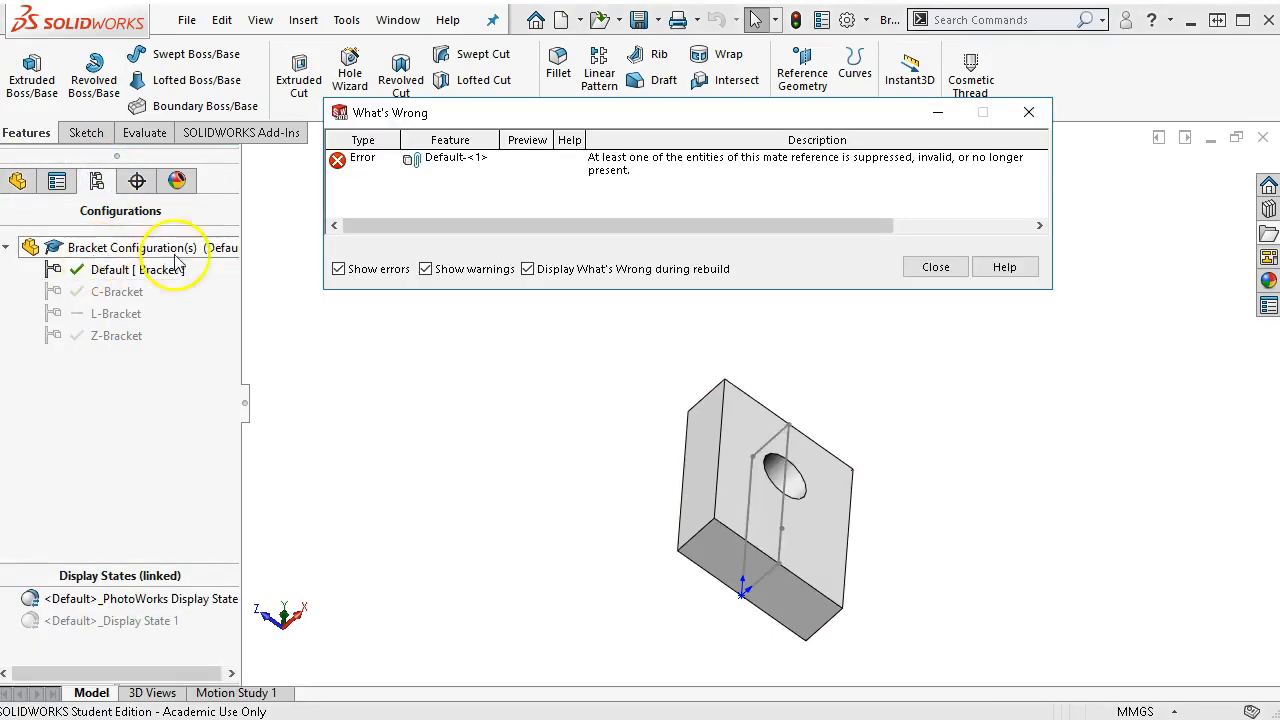
pyautogui.click(935, 268)
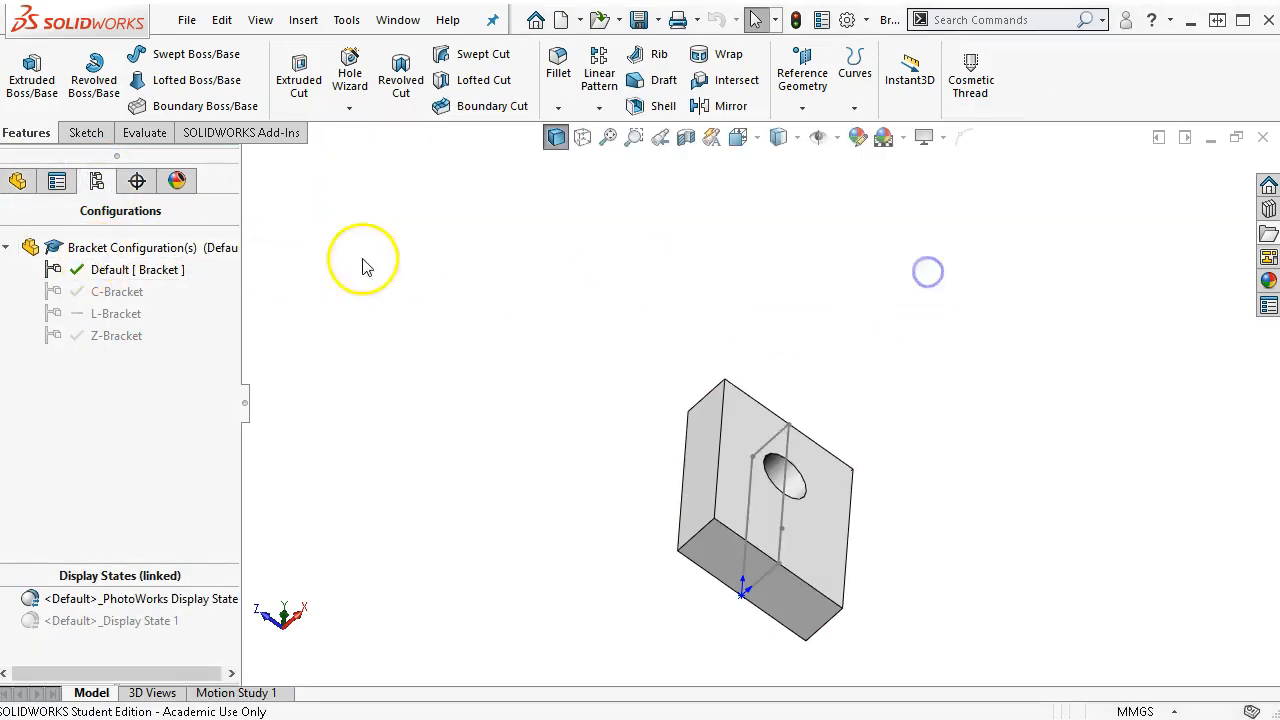
# Suppress the failing mate reference in the Default configuration, limiting the change to This Configuration.
pyautogui.click(12, 183)
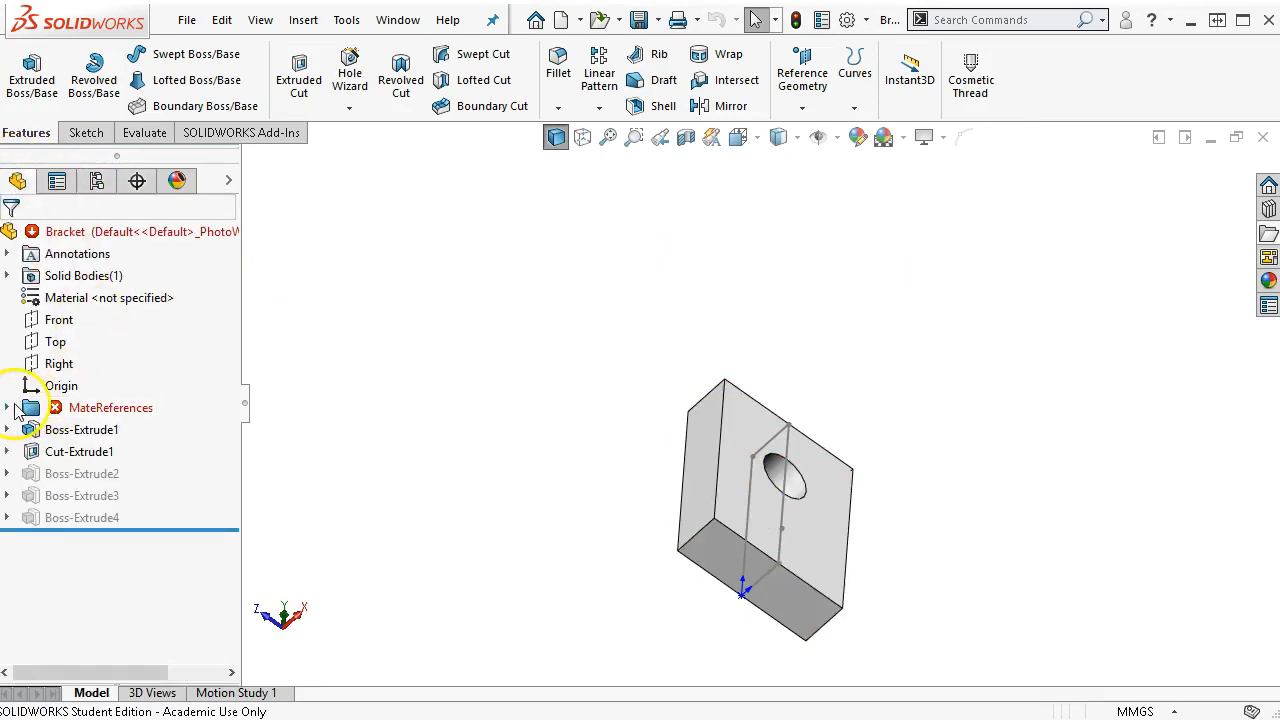
pyautogui.click(7, 407)
pyautogui.rightClick(105, 430)
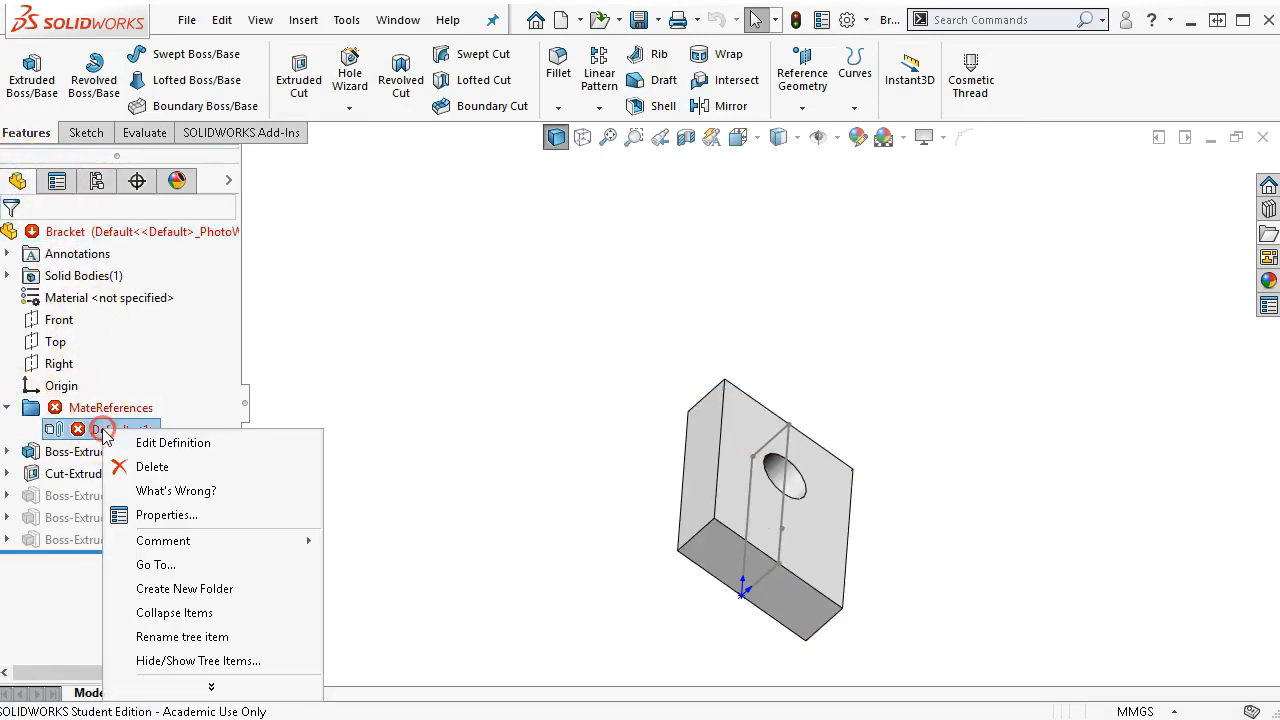
pyautogui.click(166, 514)
pyautogui.click(530, 349)
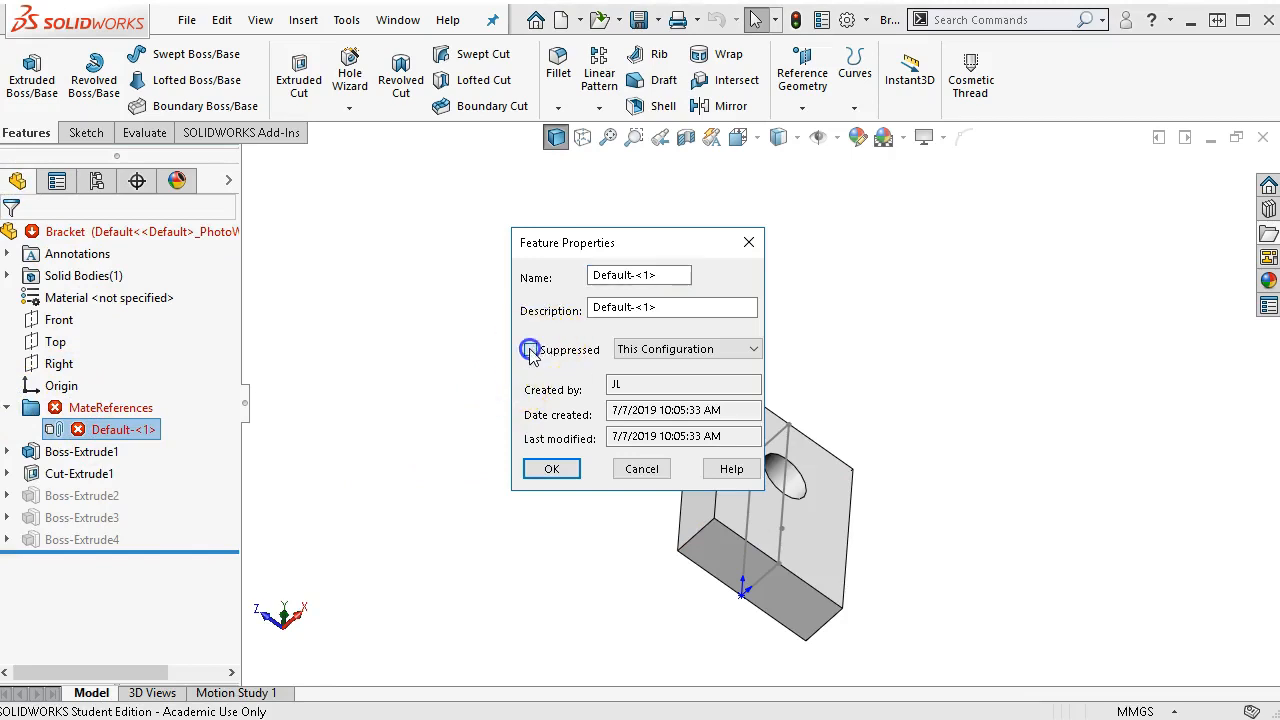
pyautogui.click(551, 468)
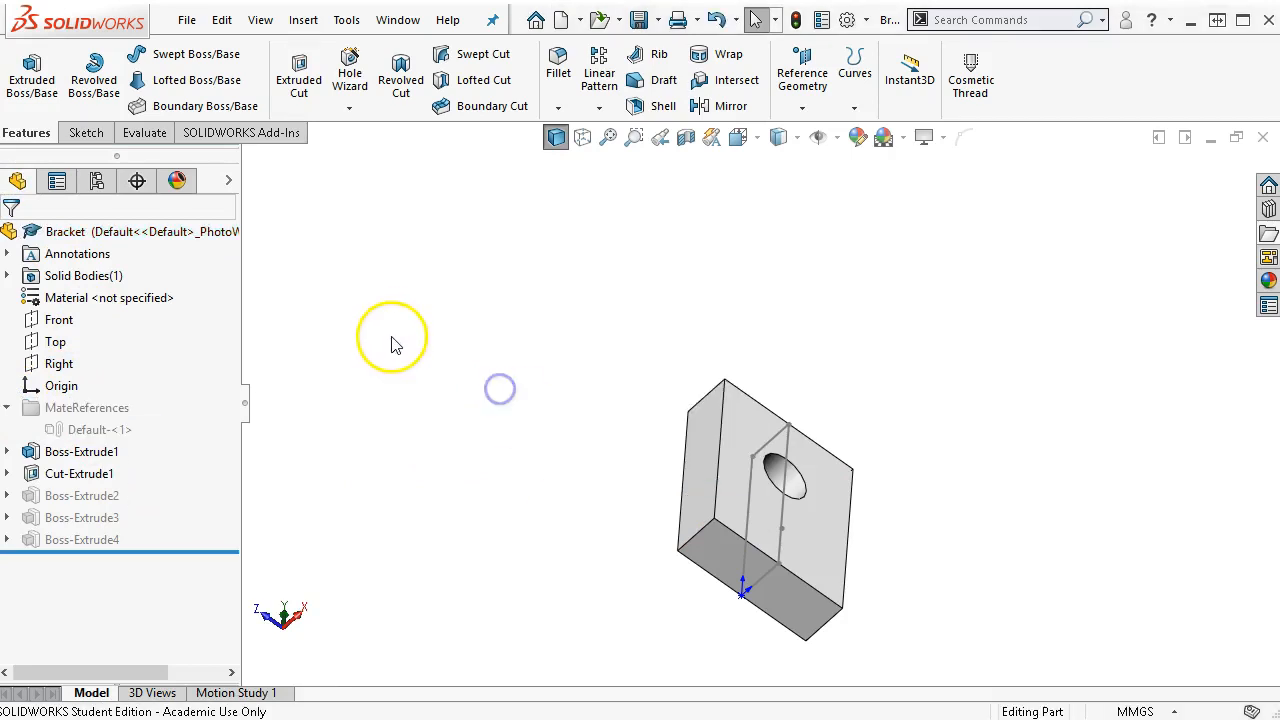
# Activate the L-Bracket configuration and check the state of its mate reference in the feature tree.
pyautogui.hotkey('ctrl', '7')
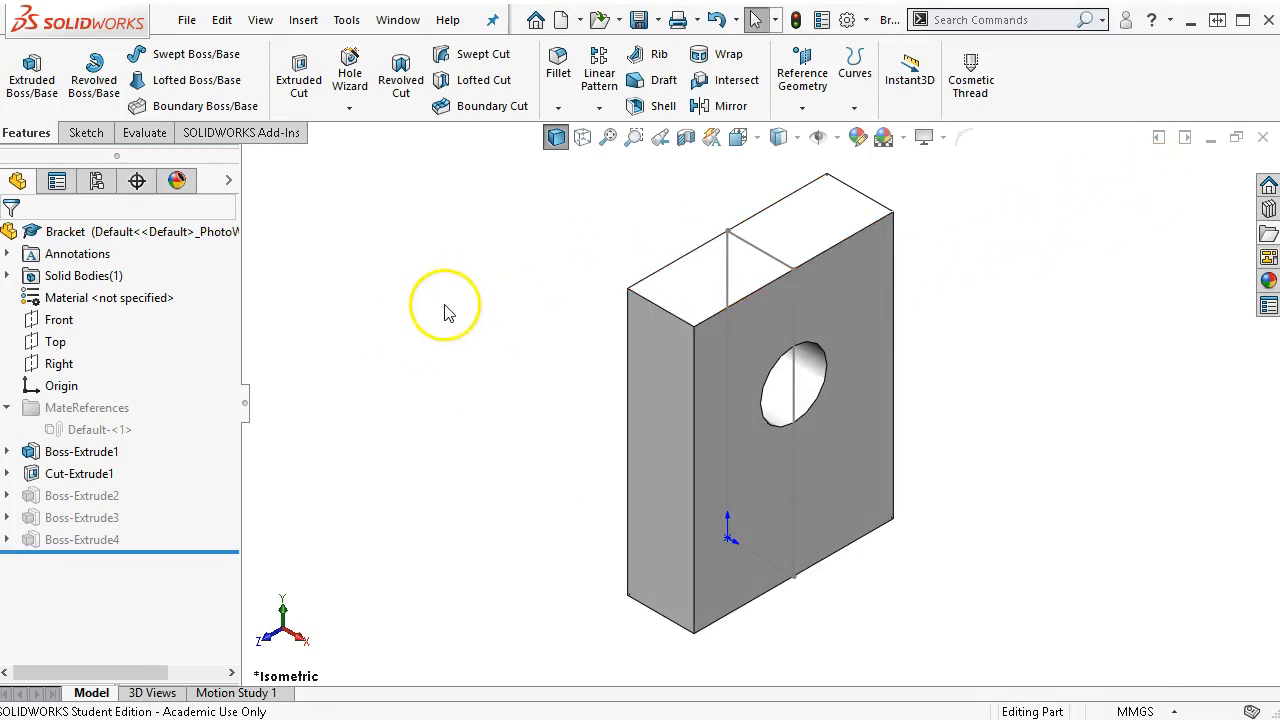
pyautogui.click(97, 181)
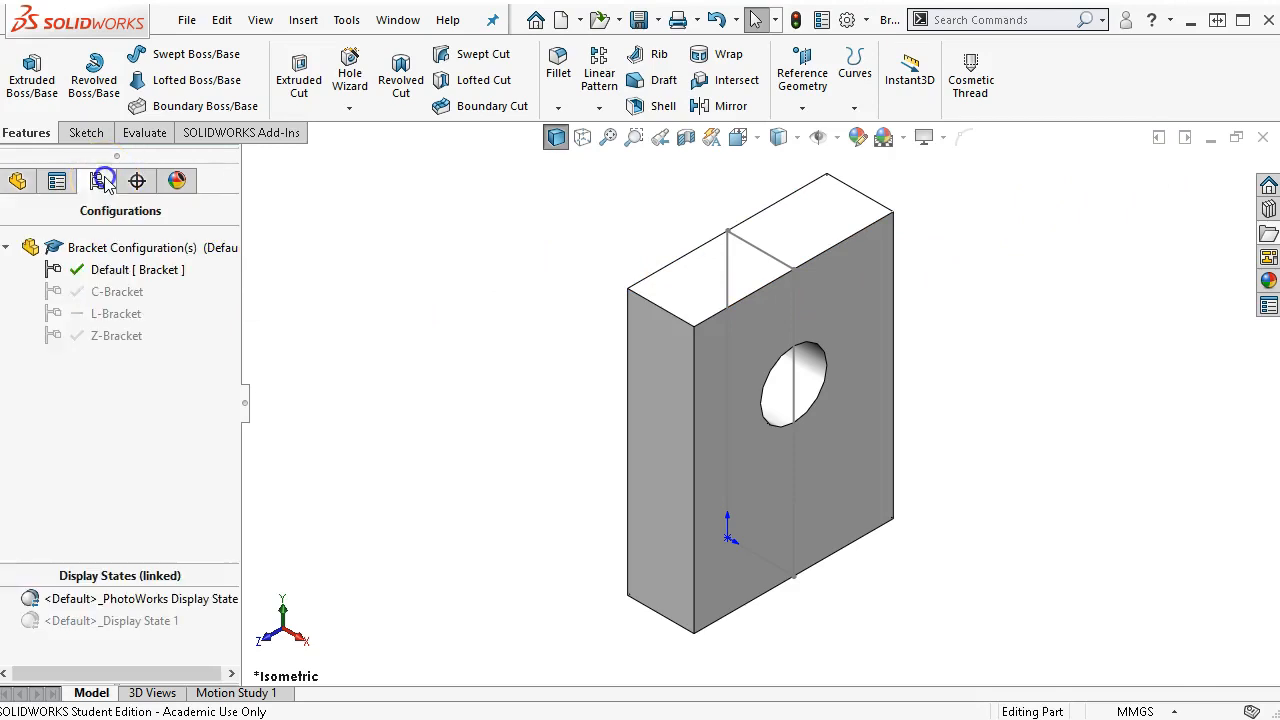
pyautogui.doubleClick(110, 313)
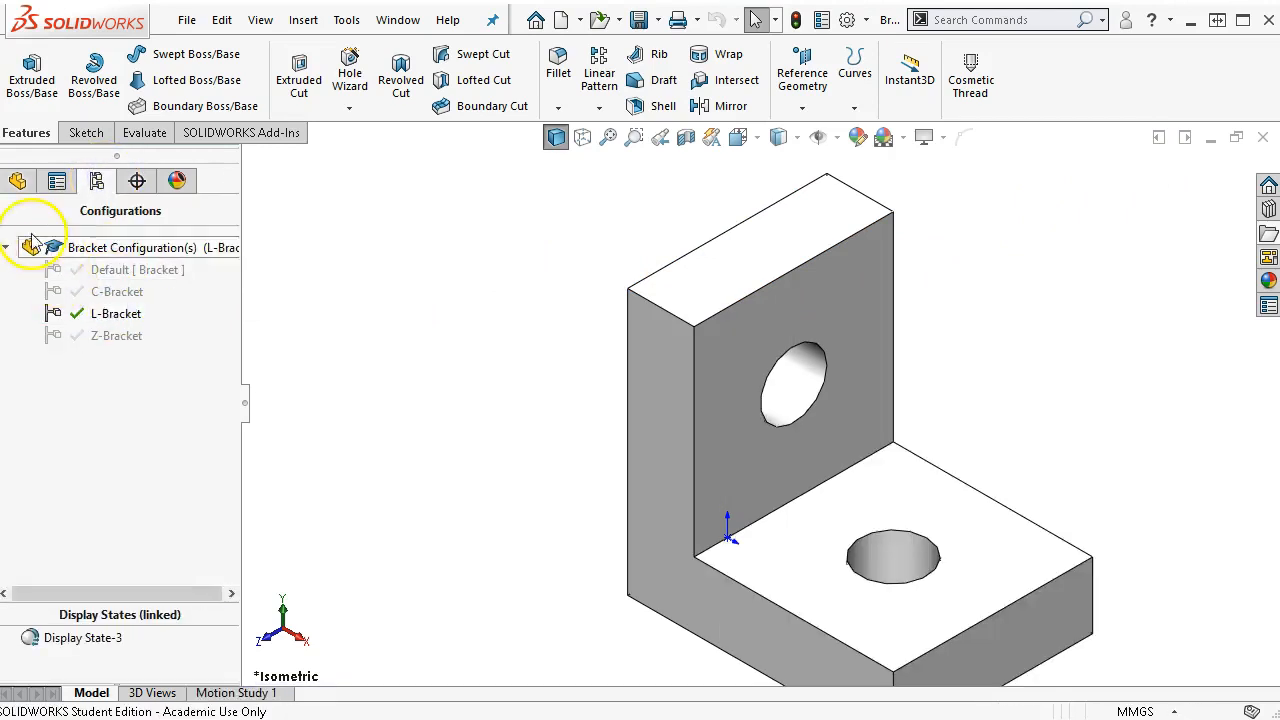
pyautogui.click(17, 181)
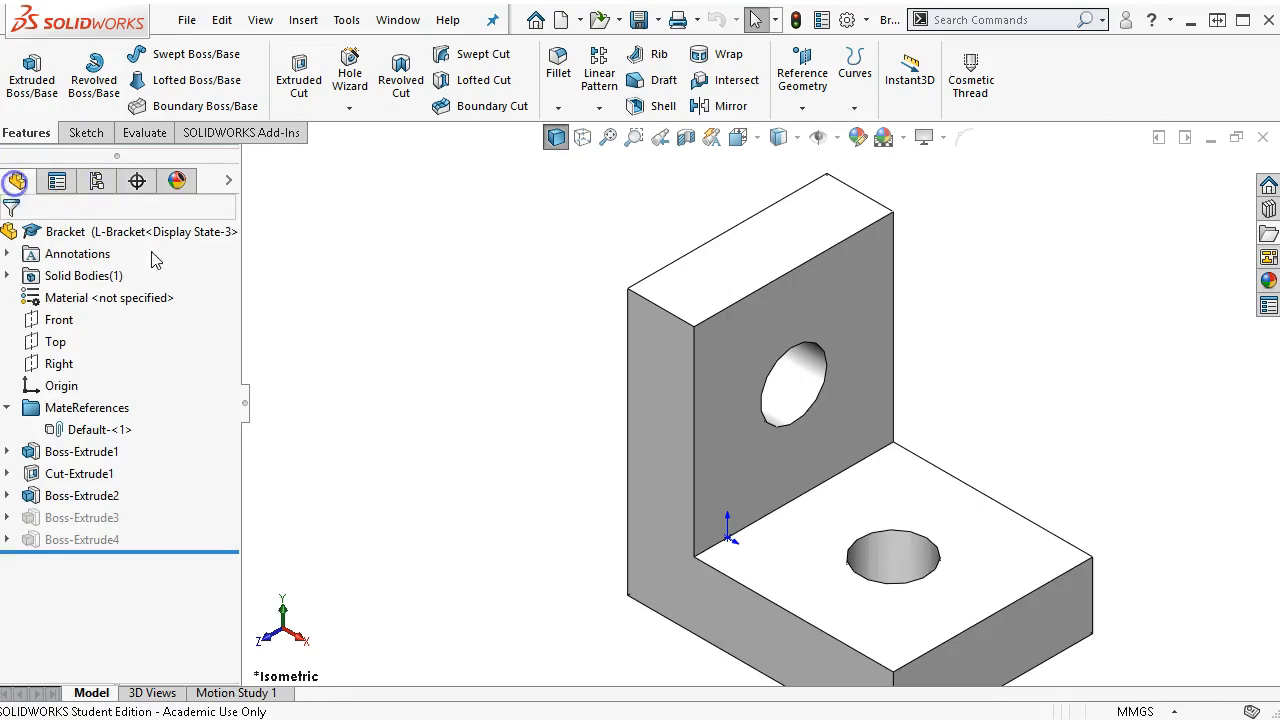
# Close the Bracket part and open Peg.SLDPRT in its Peg 10 x 40 configuration.
pyautogui.click(1261, 138)
pyautogui.click(1067, 492)
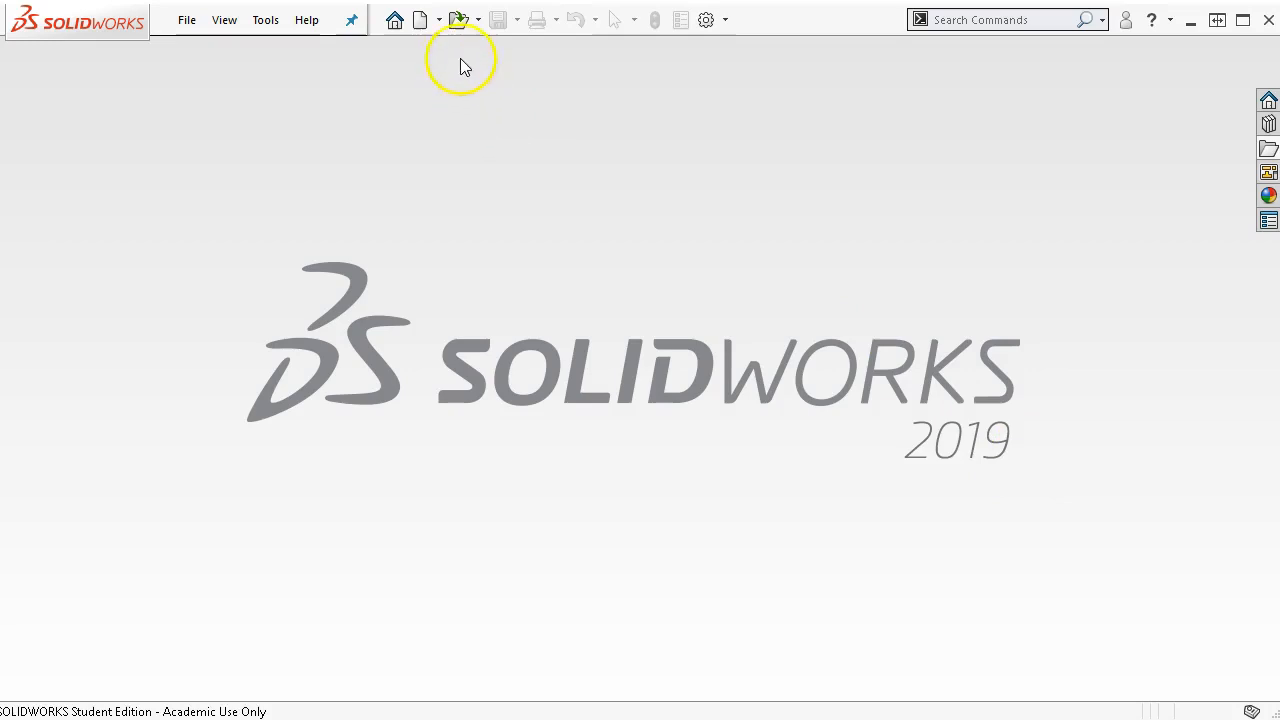
pyautogui.click(459, 20)
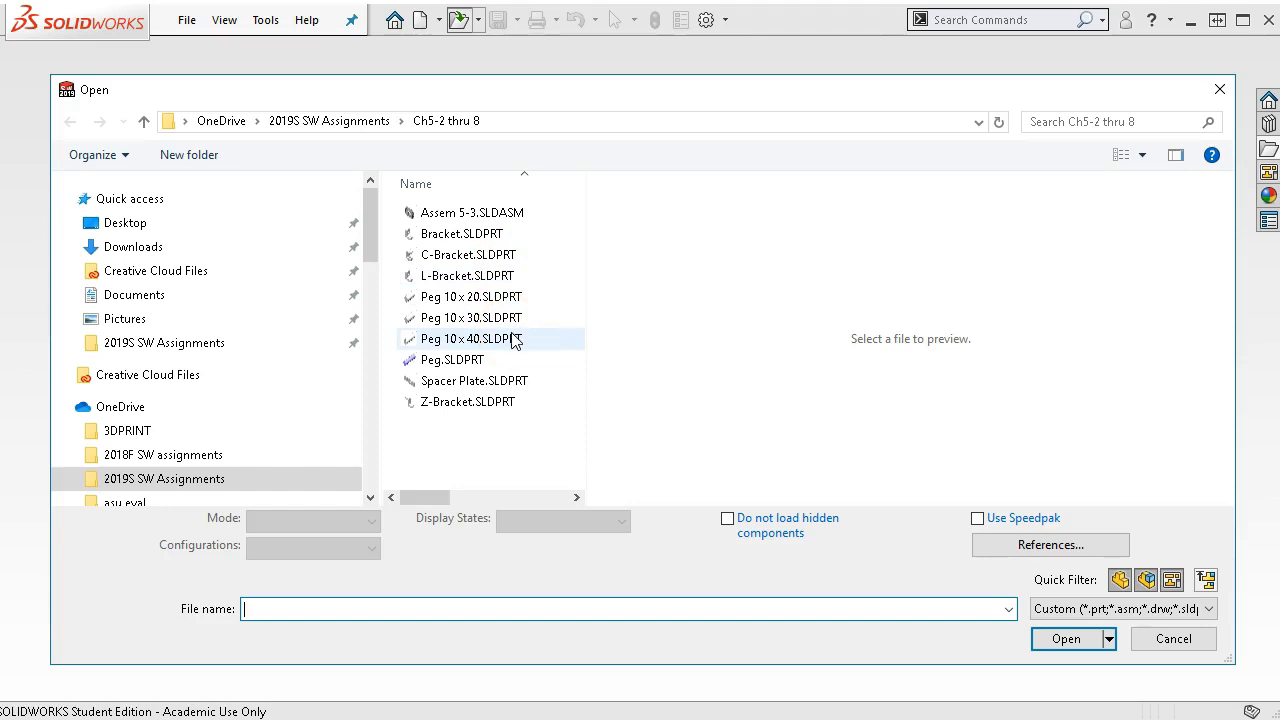
pyautogui.click(440, 360)
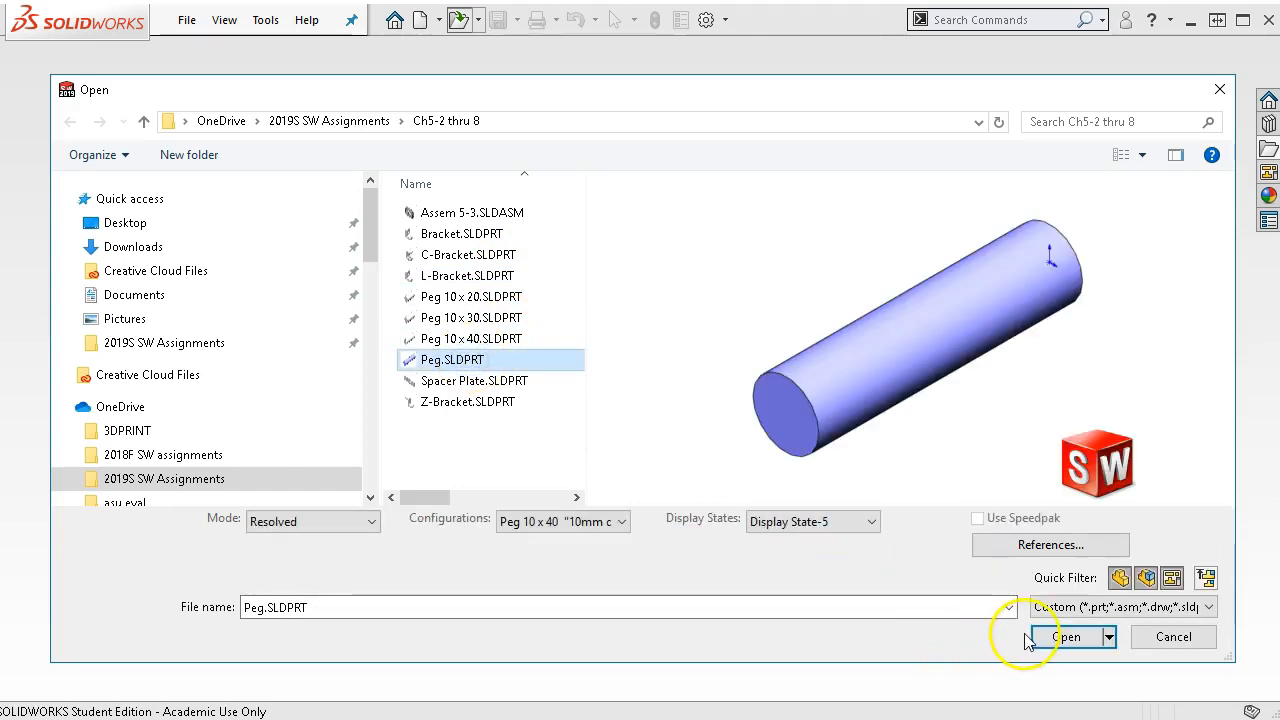
pyautogui.click(1027, 638)
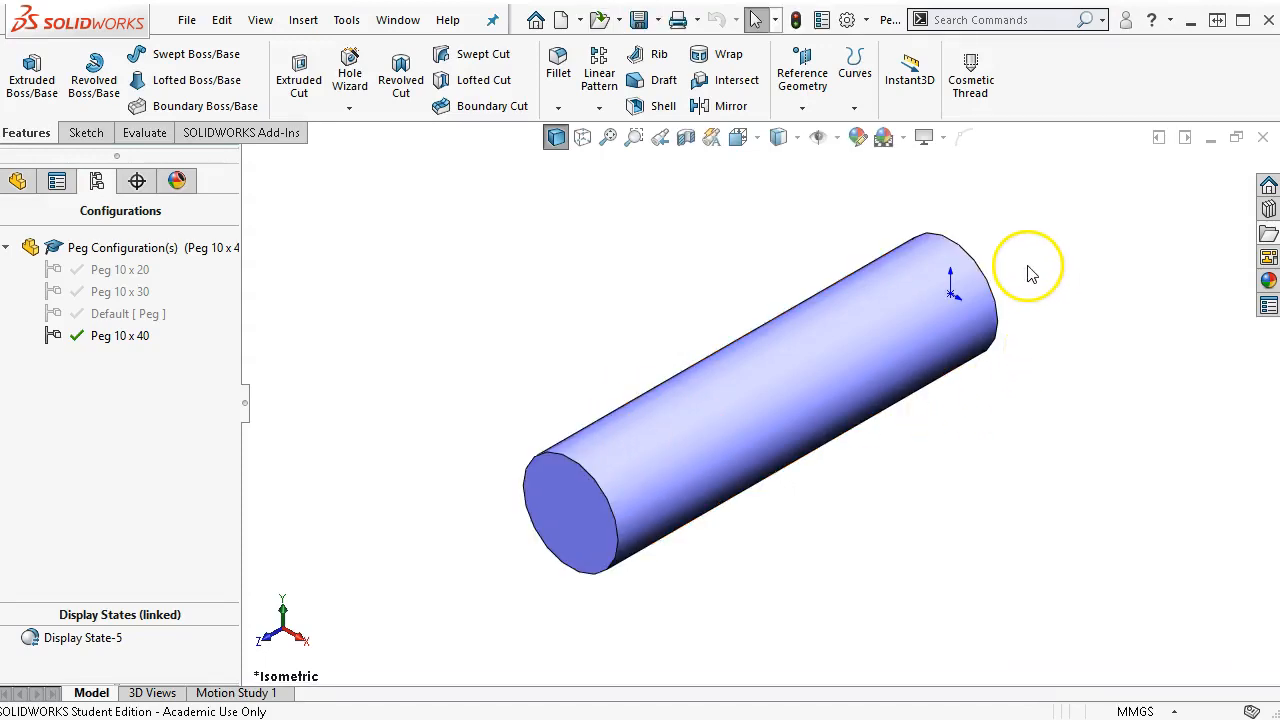
# Add a mate reference named Default, using the circular edge at the peg's origin end as the primary reference entity.
pyautogui.click(972, 256)
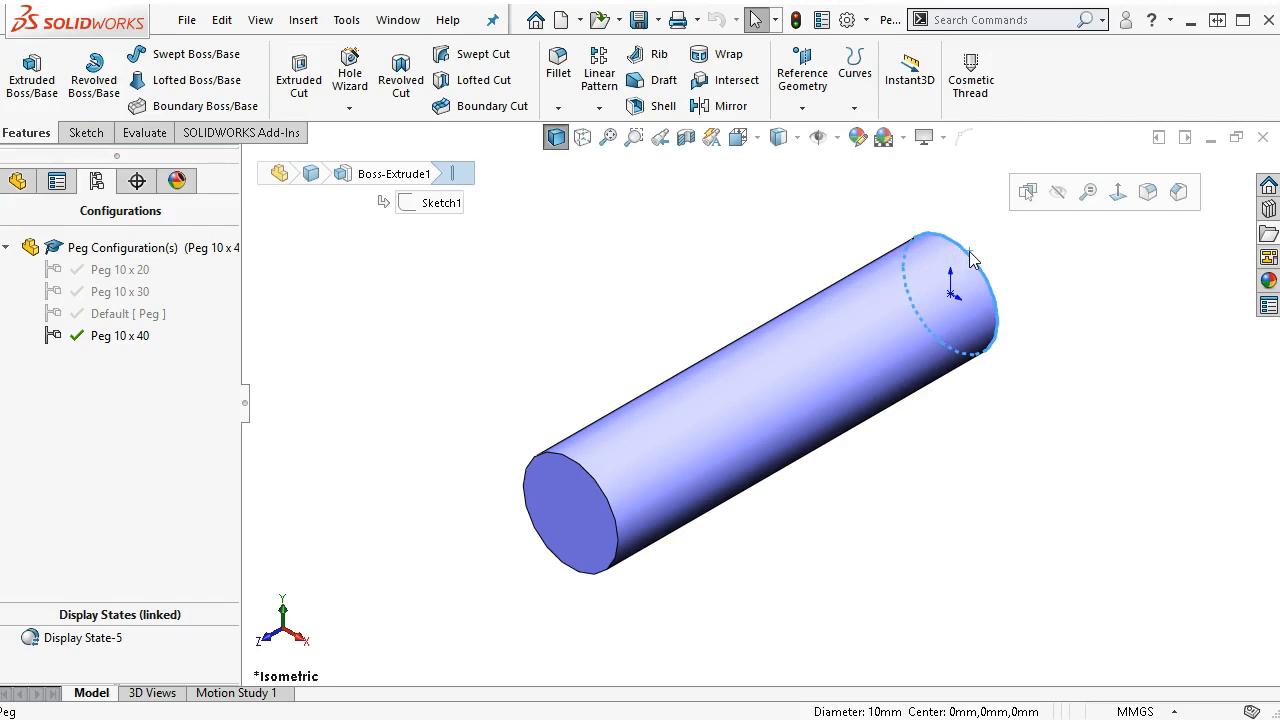
pyautogui.click(820, 110)
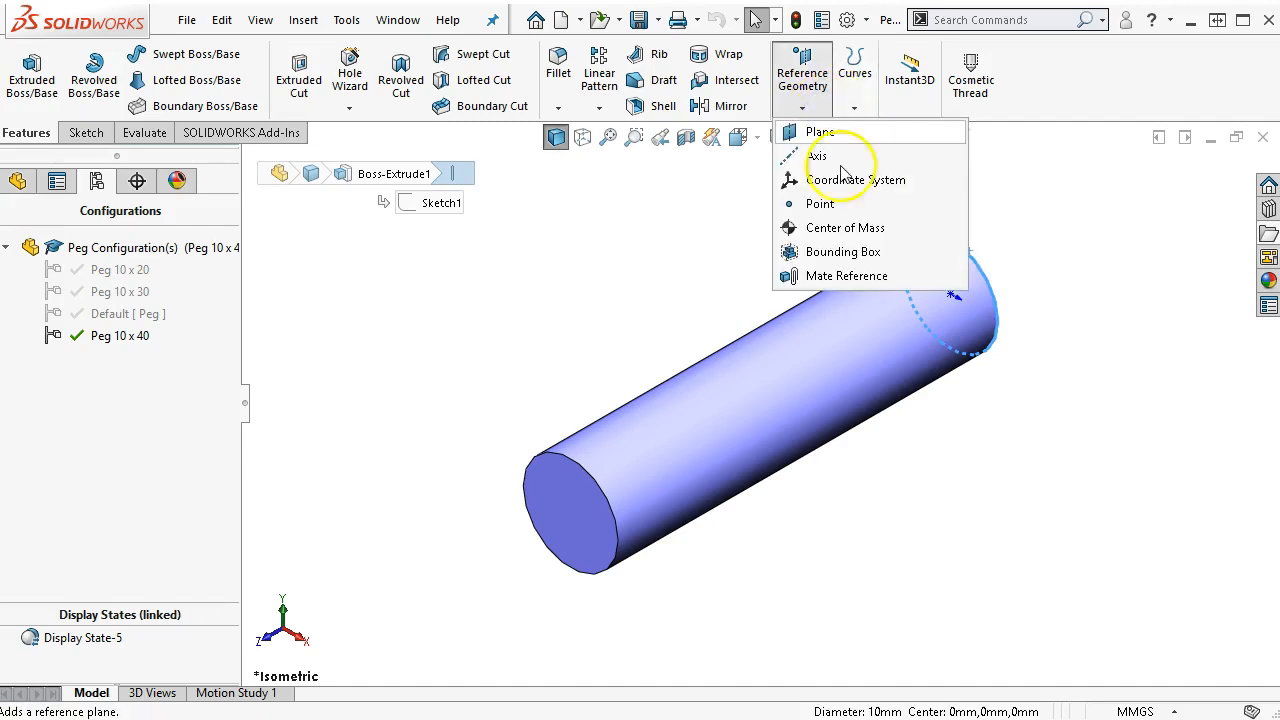
pyautogui.click(828, 276)
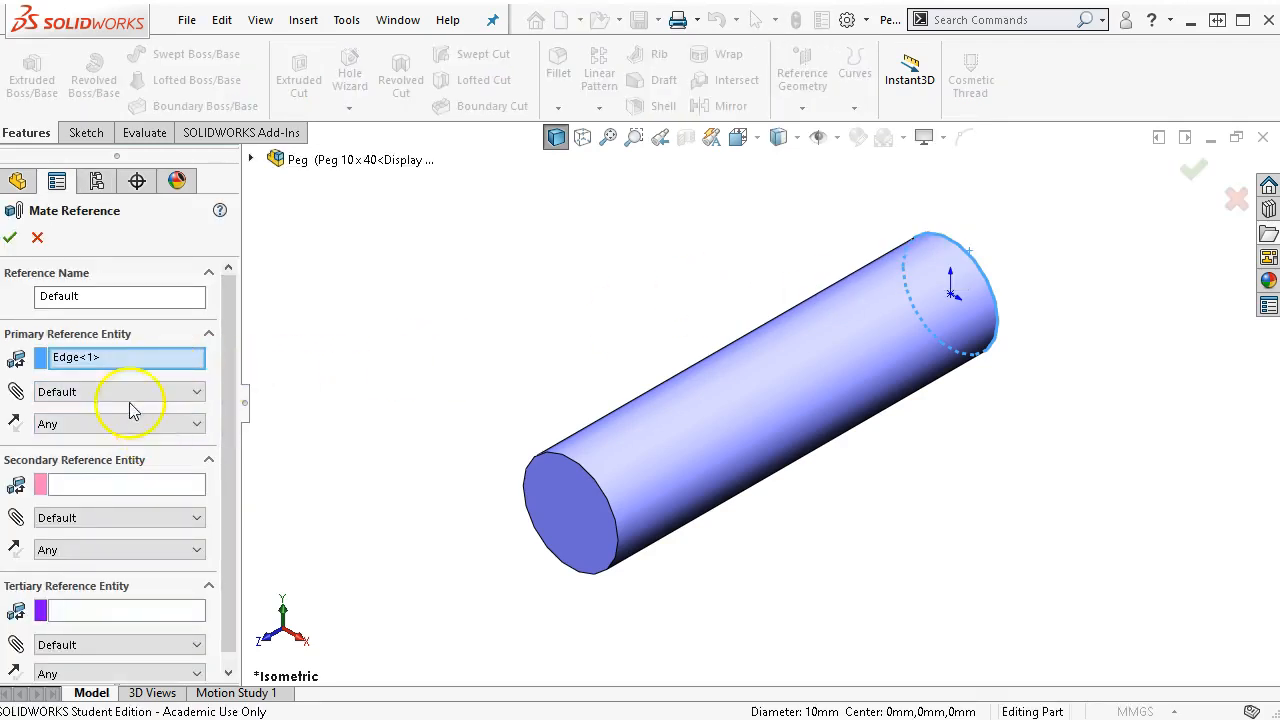
pyautogui.click(10, 238)
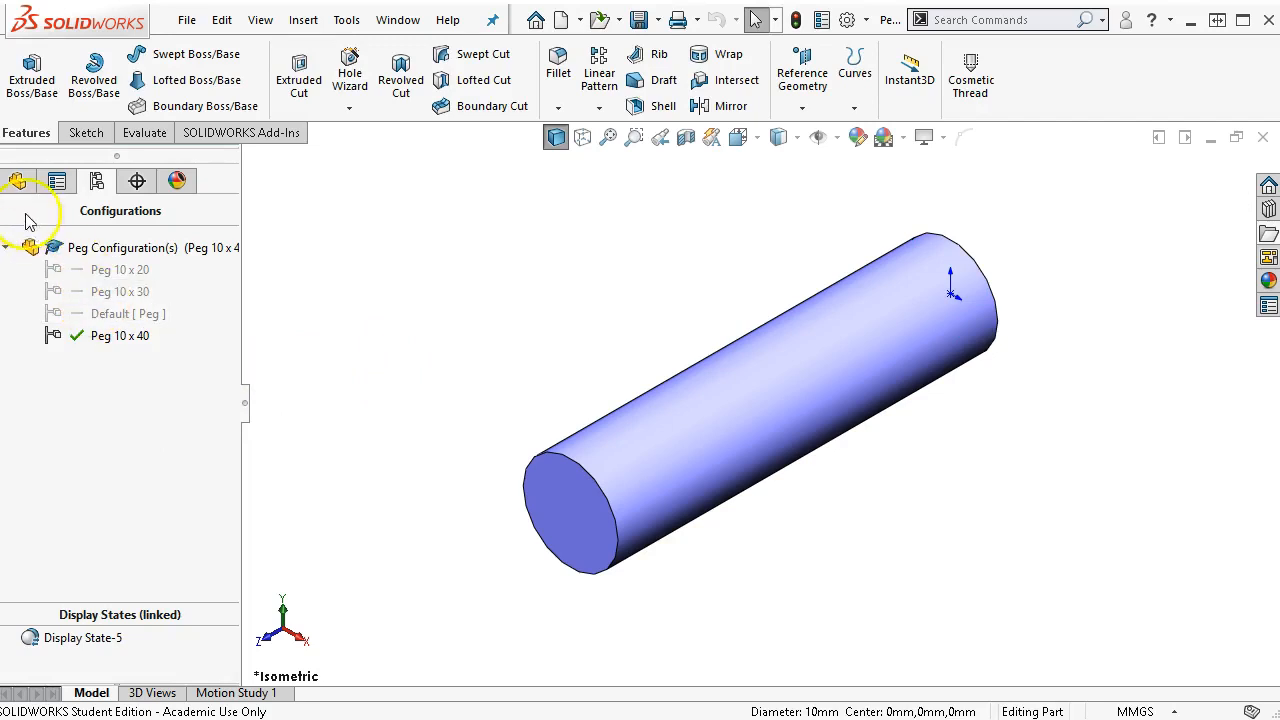
# Try to apply the unsuppressed state of the peg's mate reference to All Configurations from the Peg 10 x 40 configuration.
pyautogui.click(17, 180)
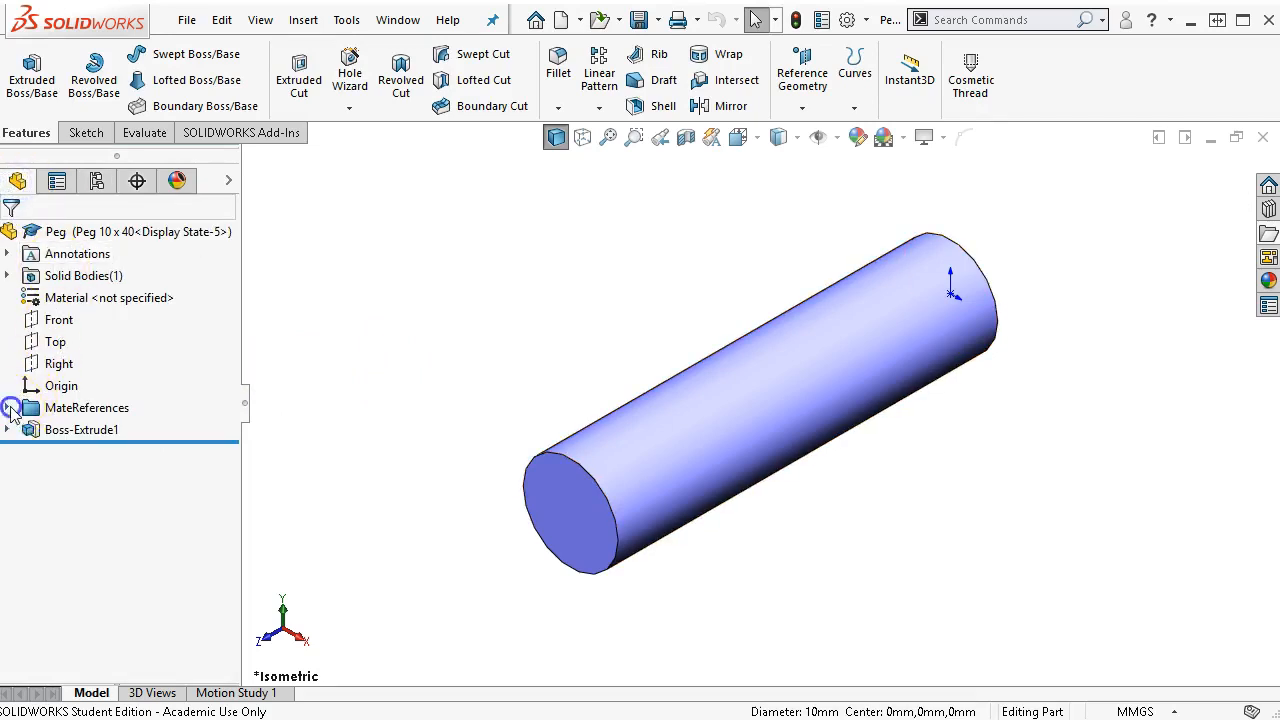
pyautogui.click(9, 408)
pyautogui.rightClick(80, 428)
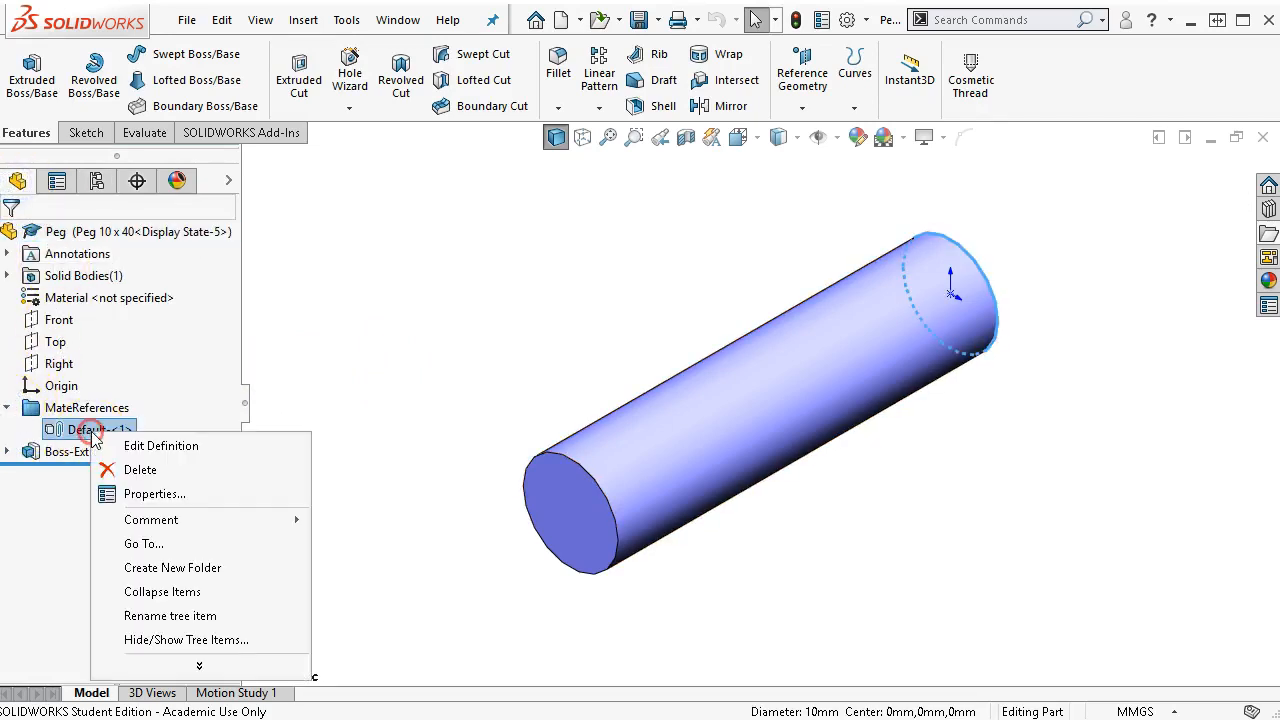
pyautogui.click(155, 495)
pyautogui.click(667, 350)
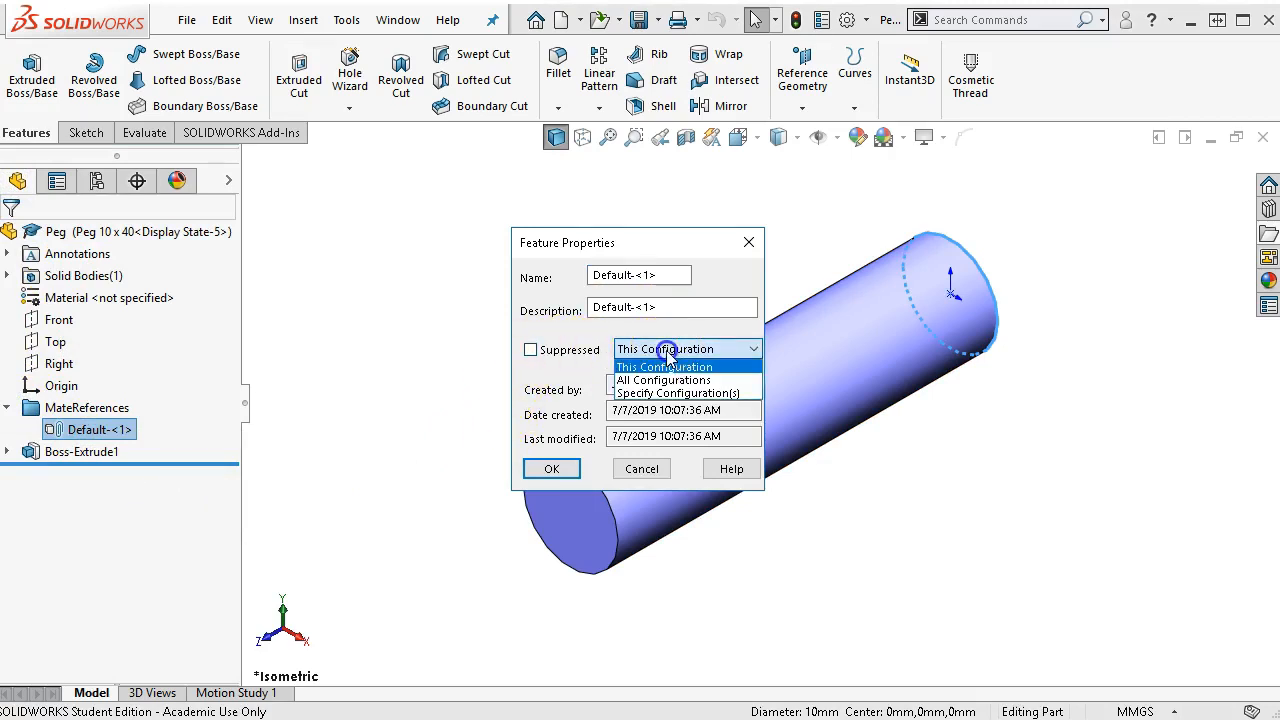
pyautogui.click(666, 380)
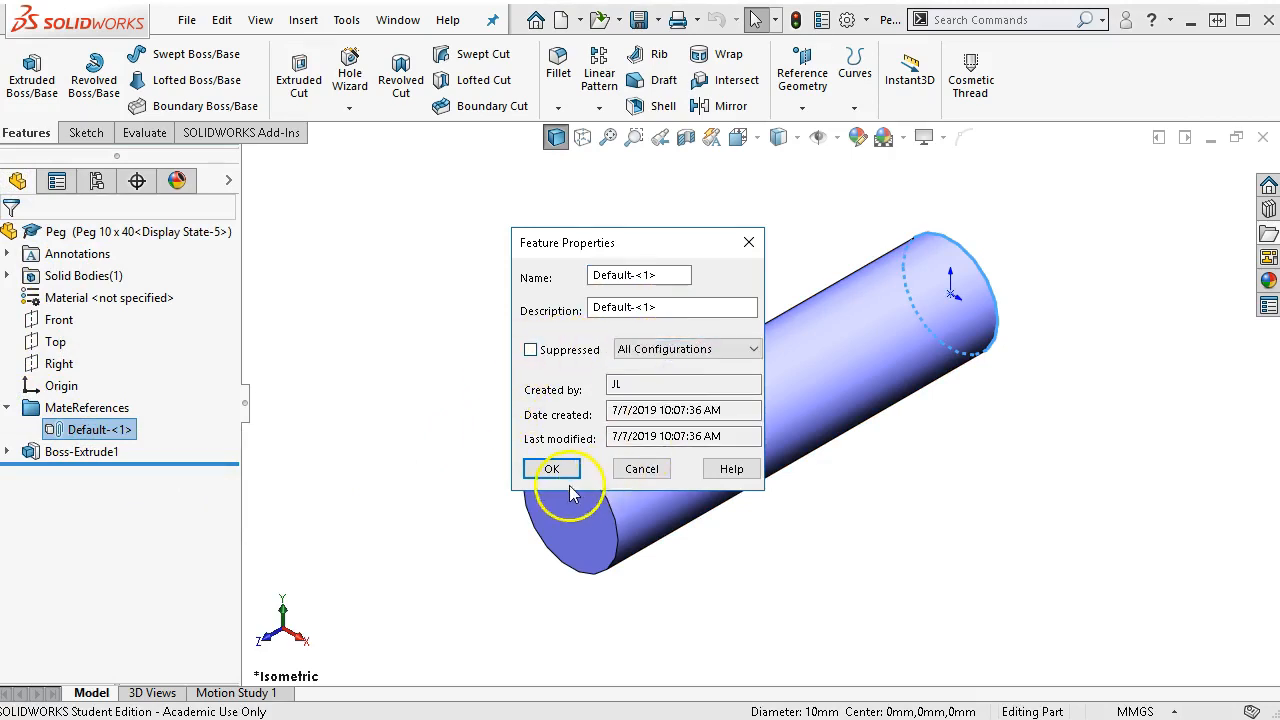
pyautogui.click(545, 470)
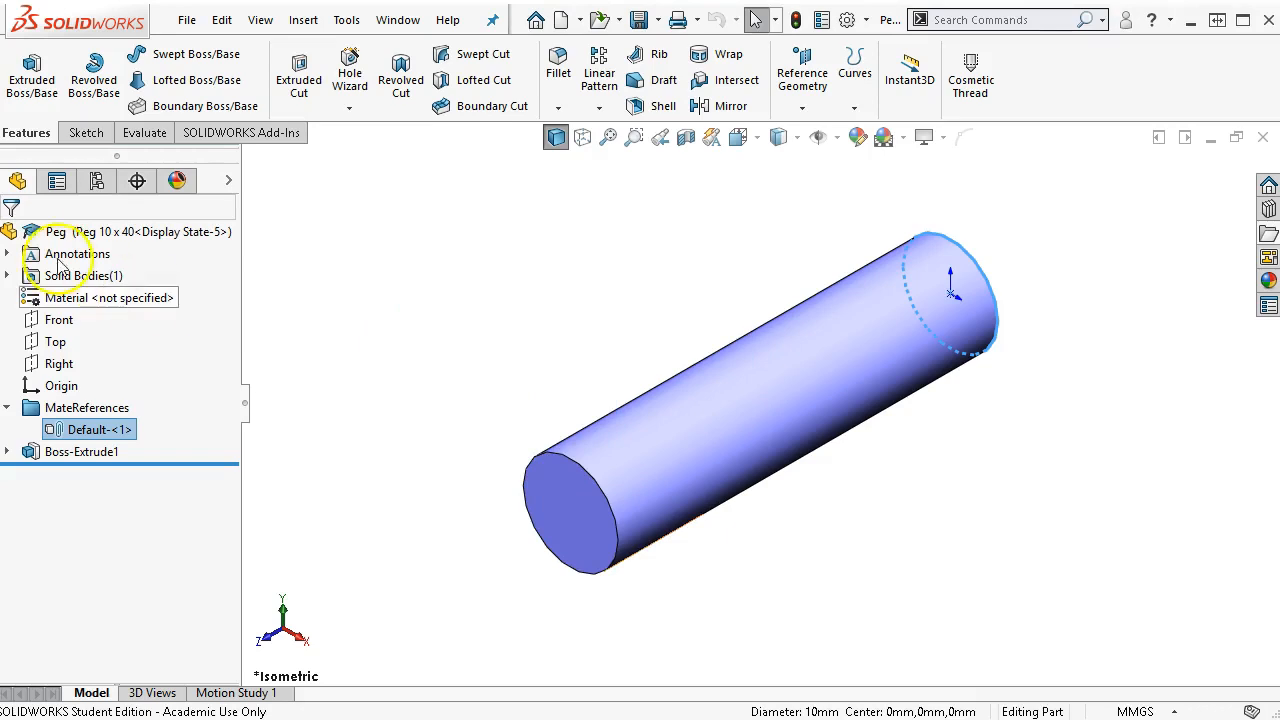
# Activate the Peg 10 x 20 configuration and check the state of its mate reference in the feature tree.
pyautogui.click(96, 181)
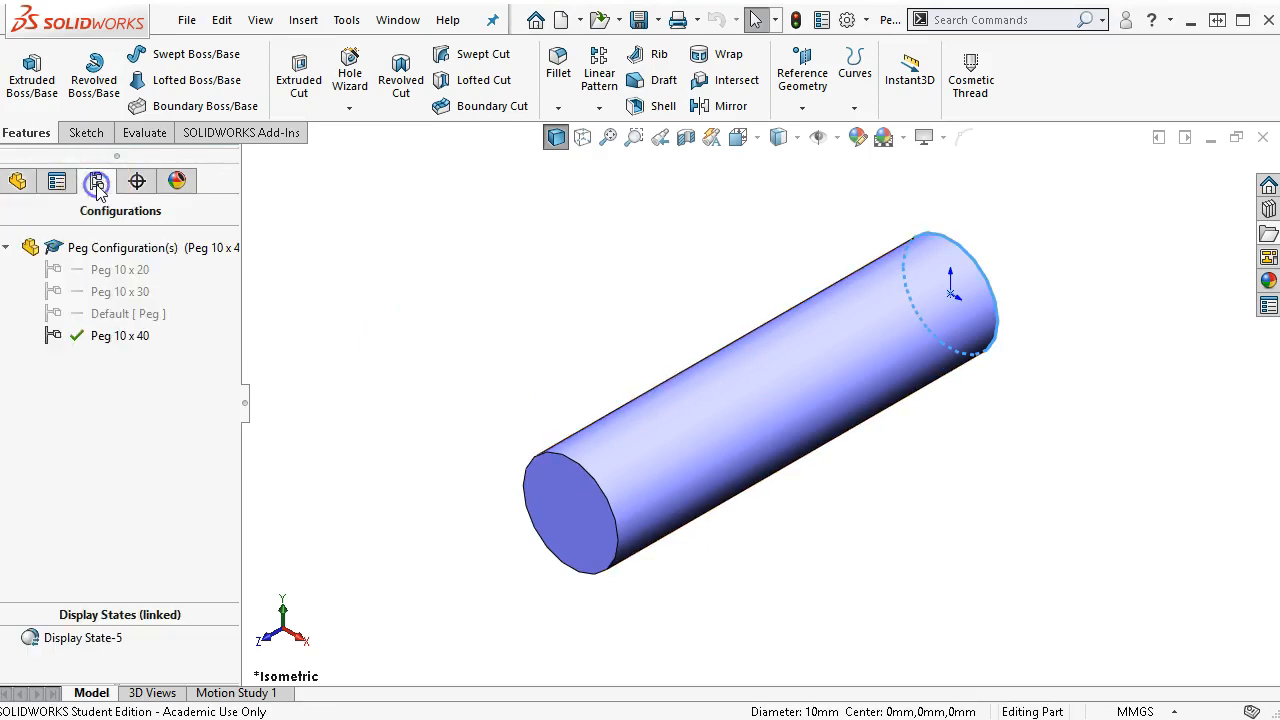
pyautogui.doubleClick(112, 270)
pyautogui.click(17, 181)
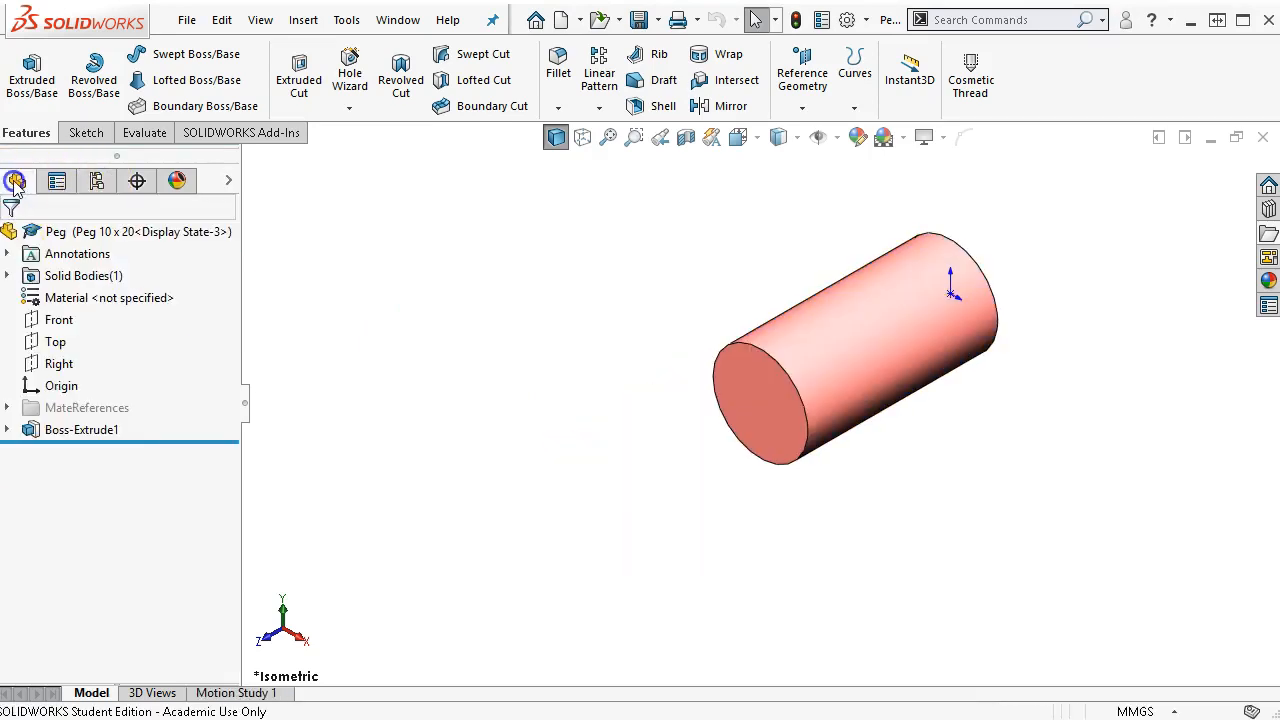
pyautogui.click(7, 407)
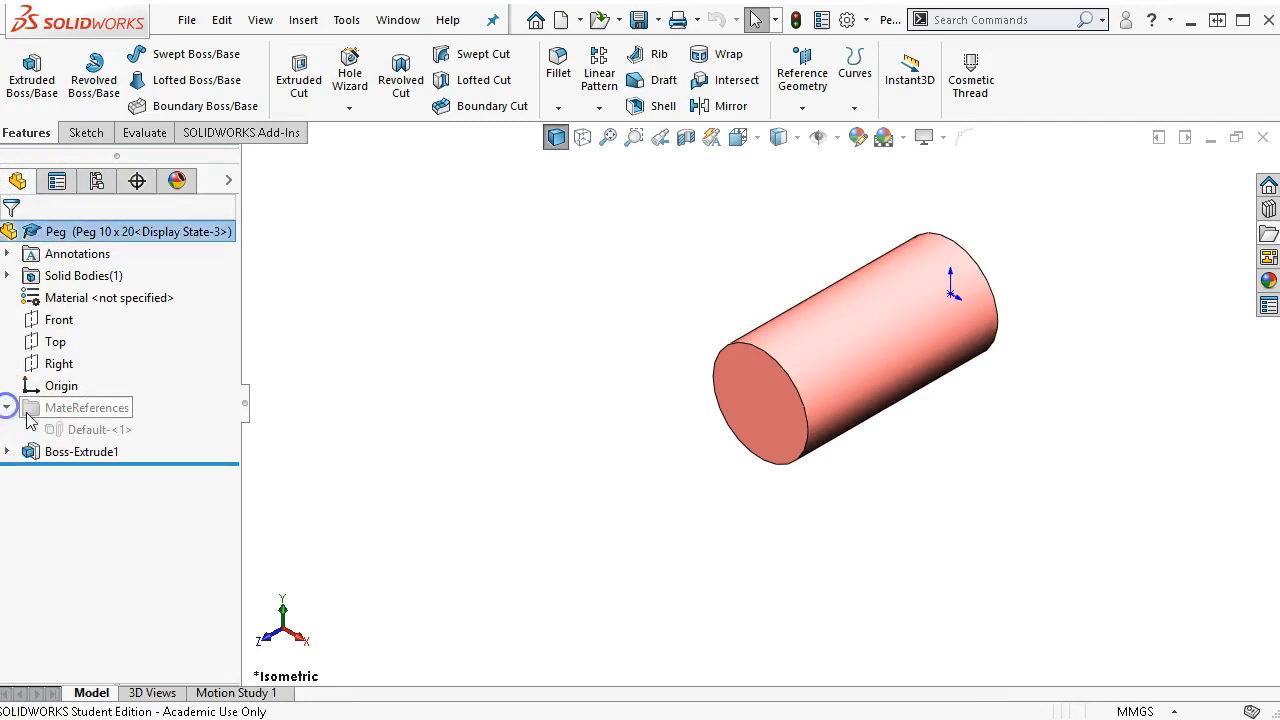
# Unsuppress the peg's mate reference and apply the change to All Configurations.
pyautogui.rightClick(90, 430)
pyautogui.click(138, 493)
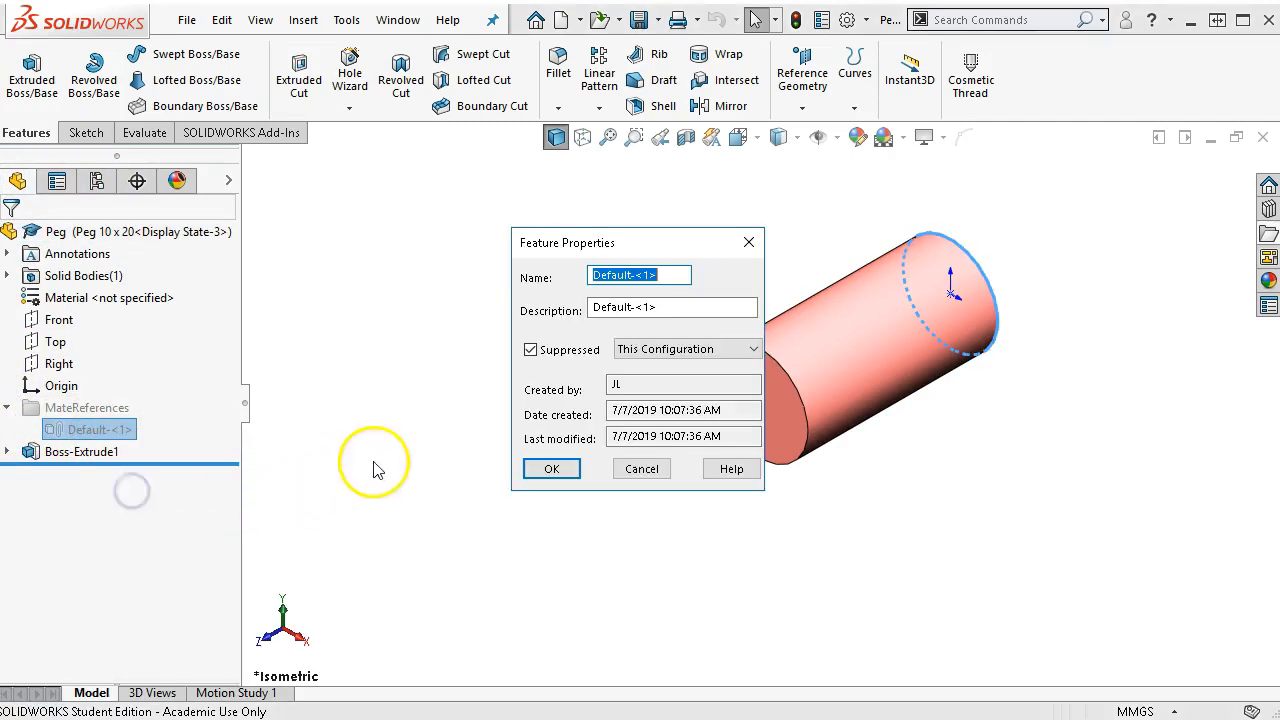
pyautogui.click(534, 350)
pyautogui.click(666, 349)
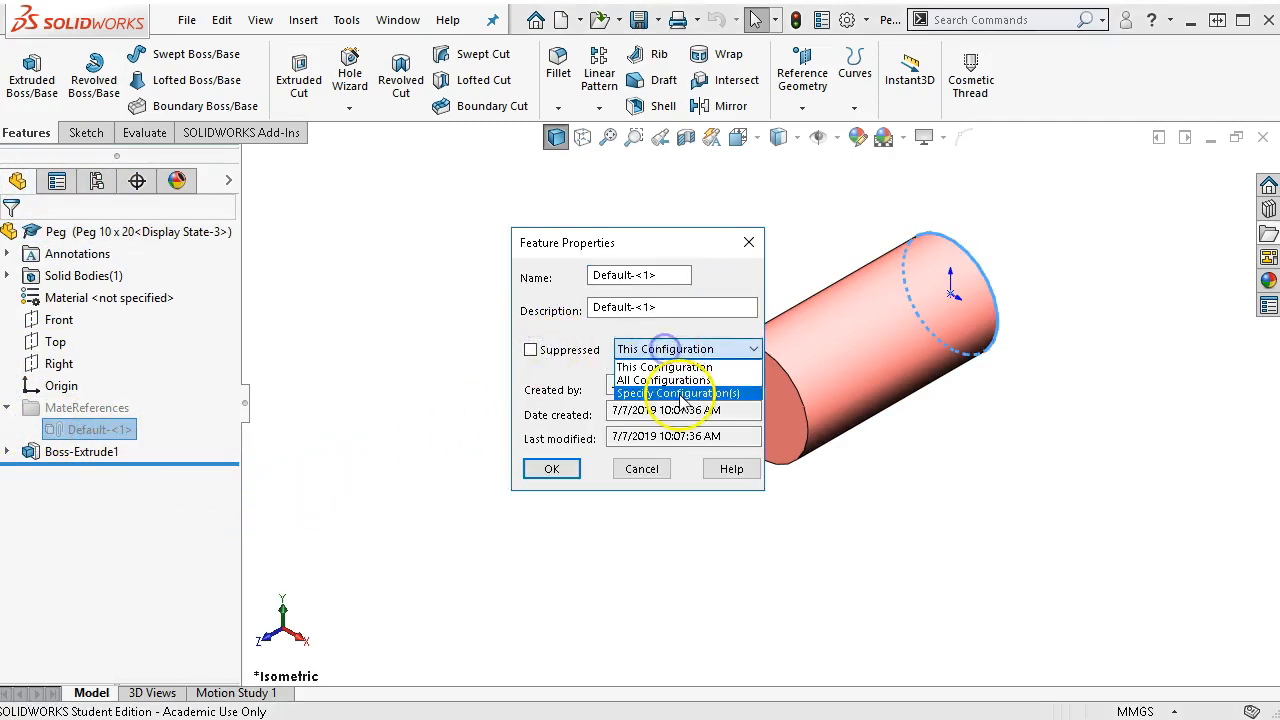
pyautogui.click(686, 377)
pyautogui.click(551, 468)
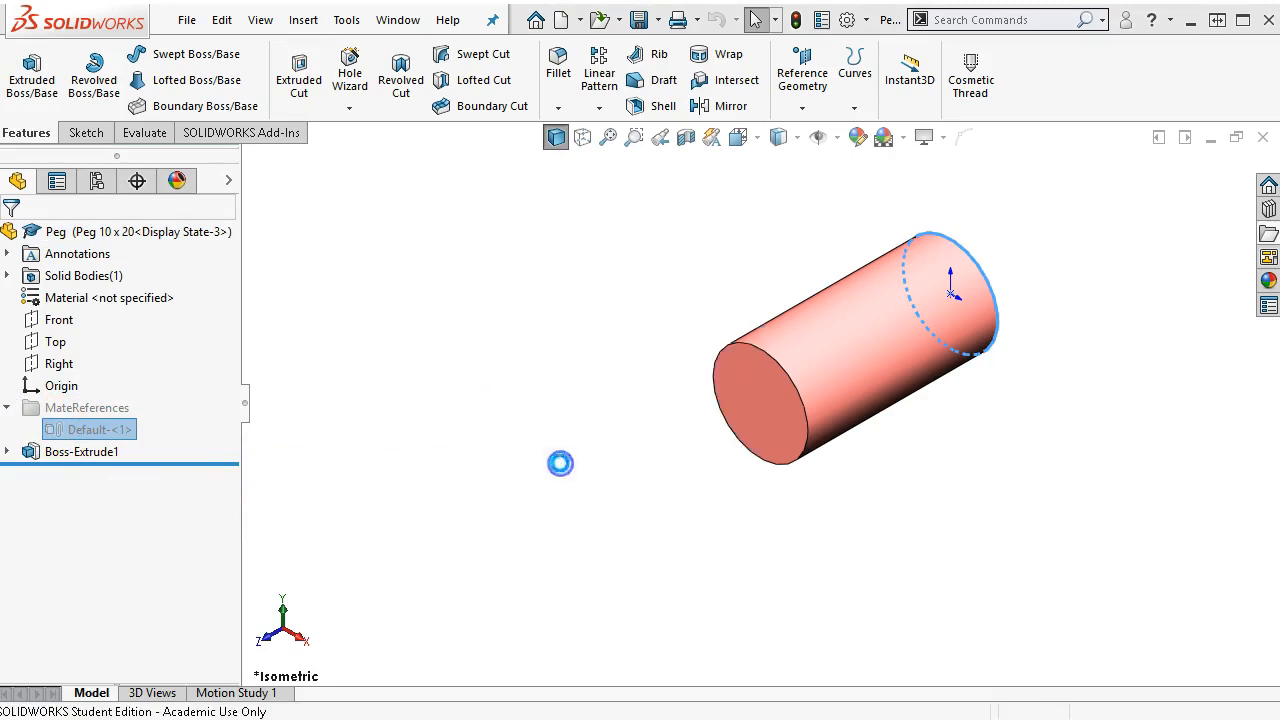
pyautogui.click(588, 302)
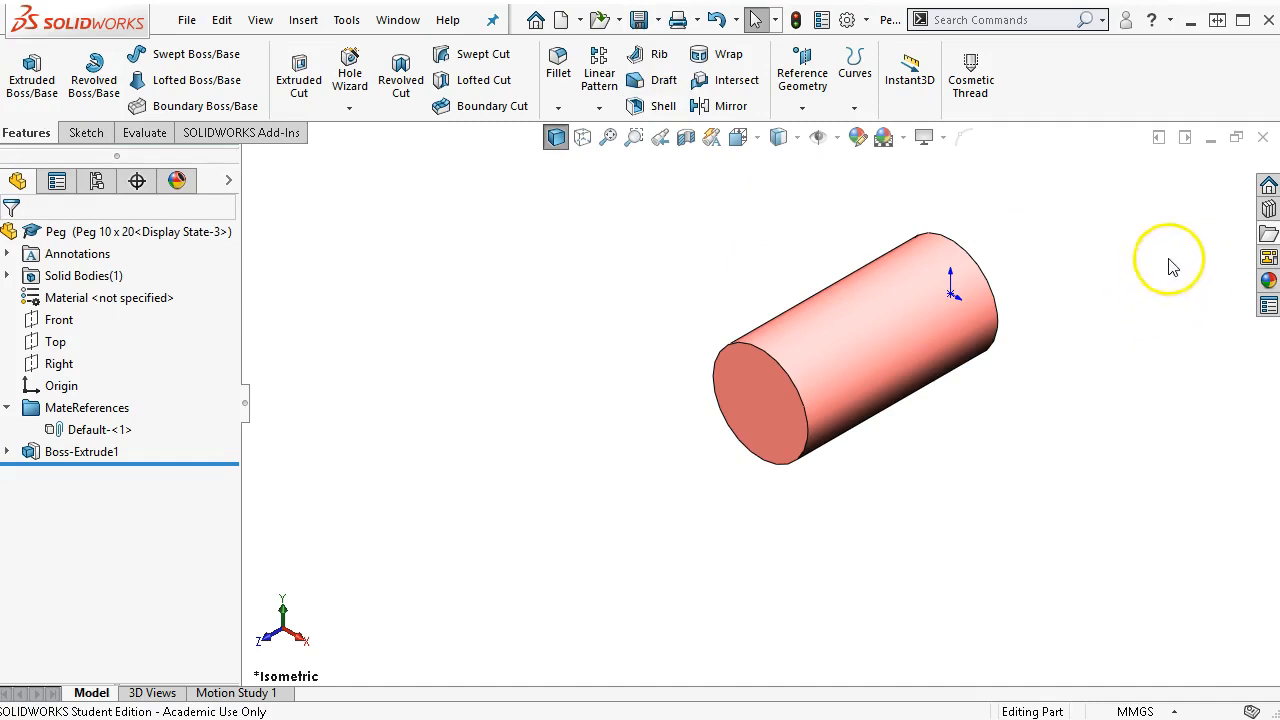
# Close the peg part and create a new document from the Assembly mm template.
pyautogui.click(1262, 137)
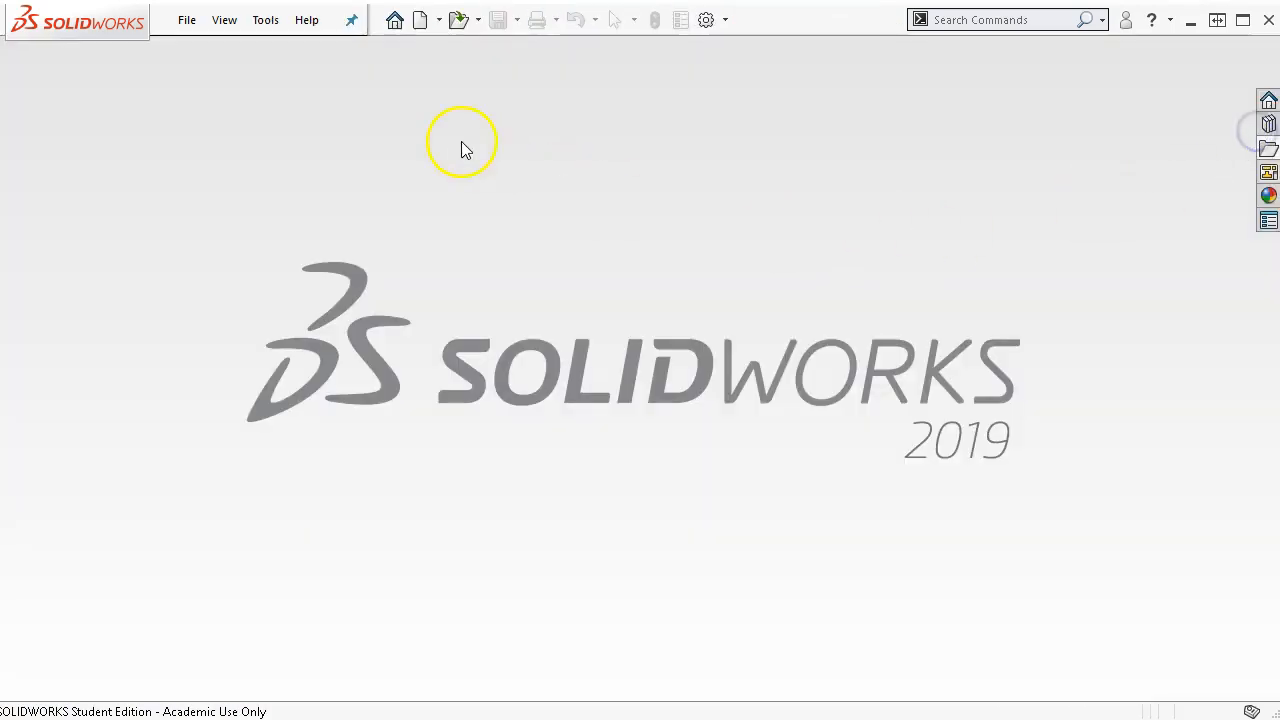
pyautogui.click(419, 21)
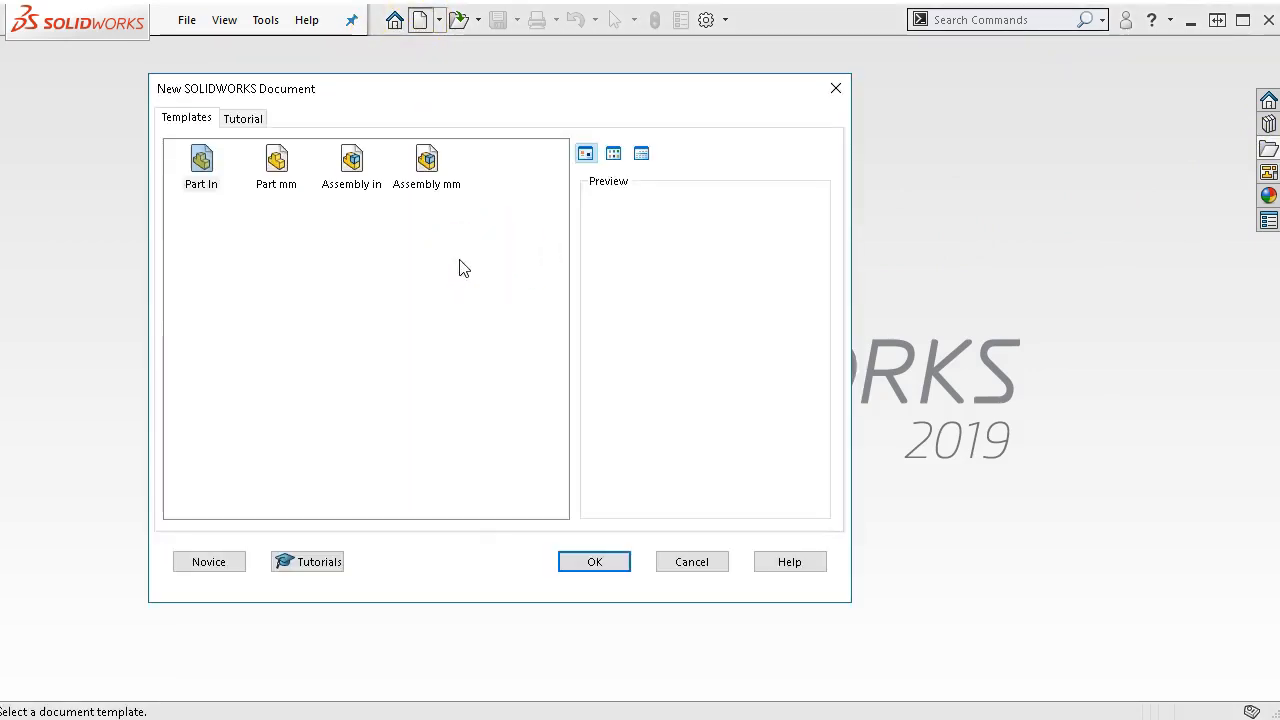
pyautogui.click(349, 162)
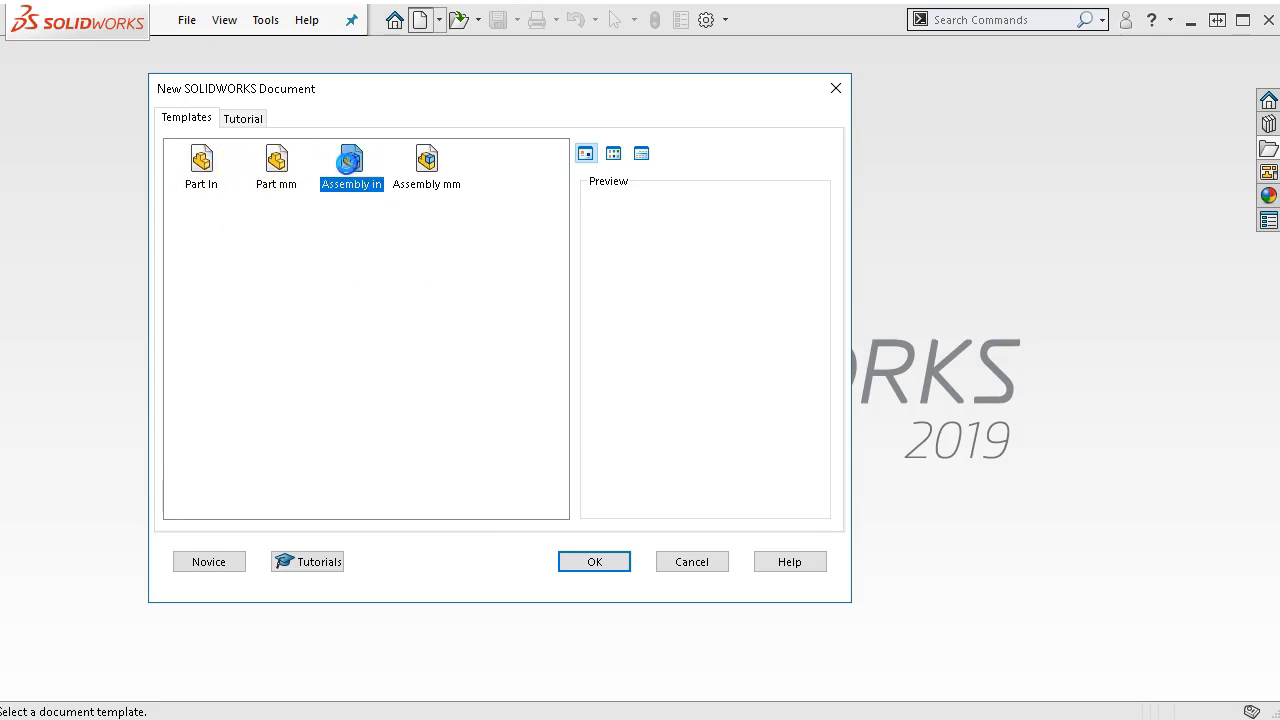
pyautogui.doubleClick(417, 168)
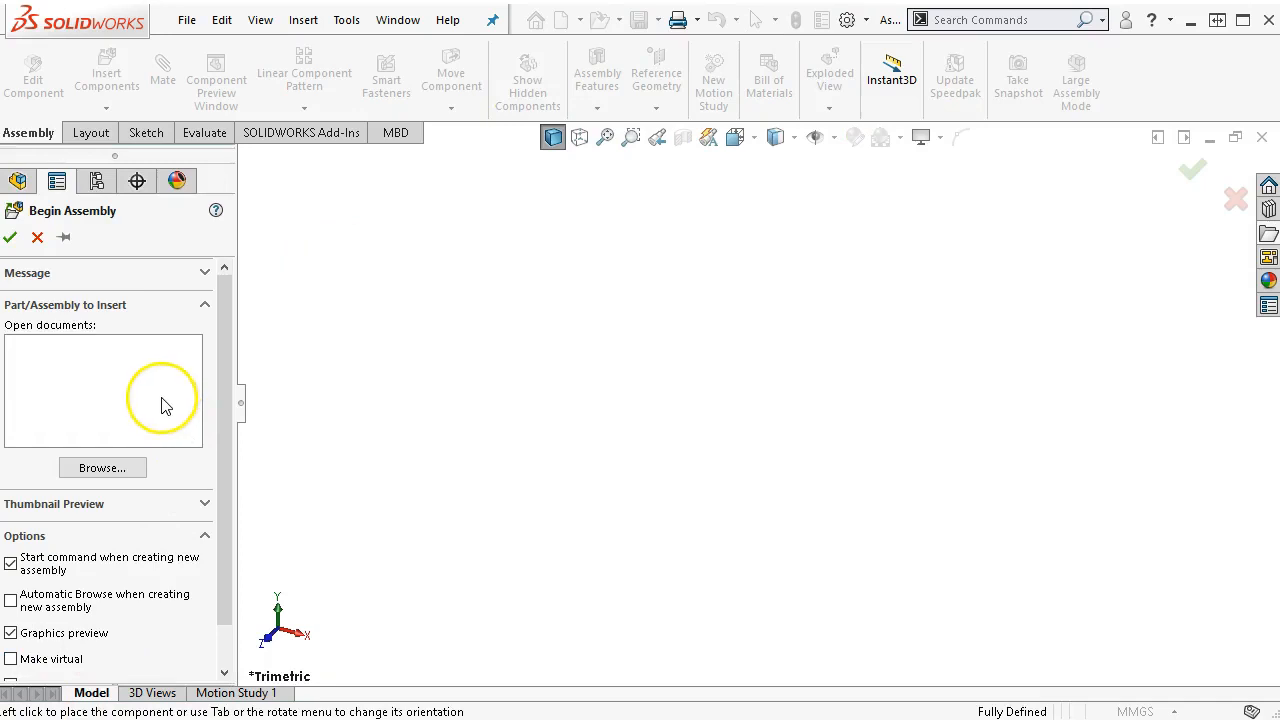
# Insert Spacer Plate.SLDPRT in its Plate 2X3 configuration, rotated 90 degrees about X, and fix it at the assembly origin.
pyautogui.click(120, 468)
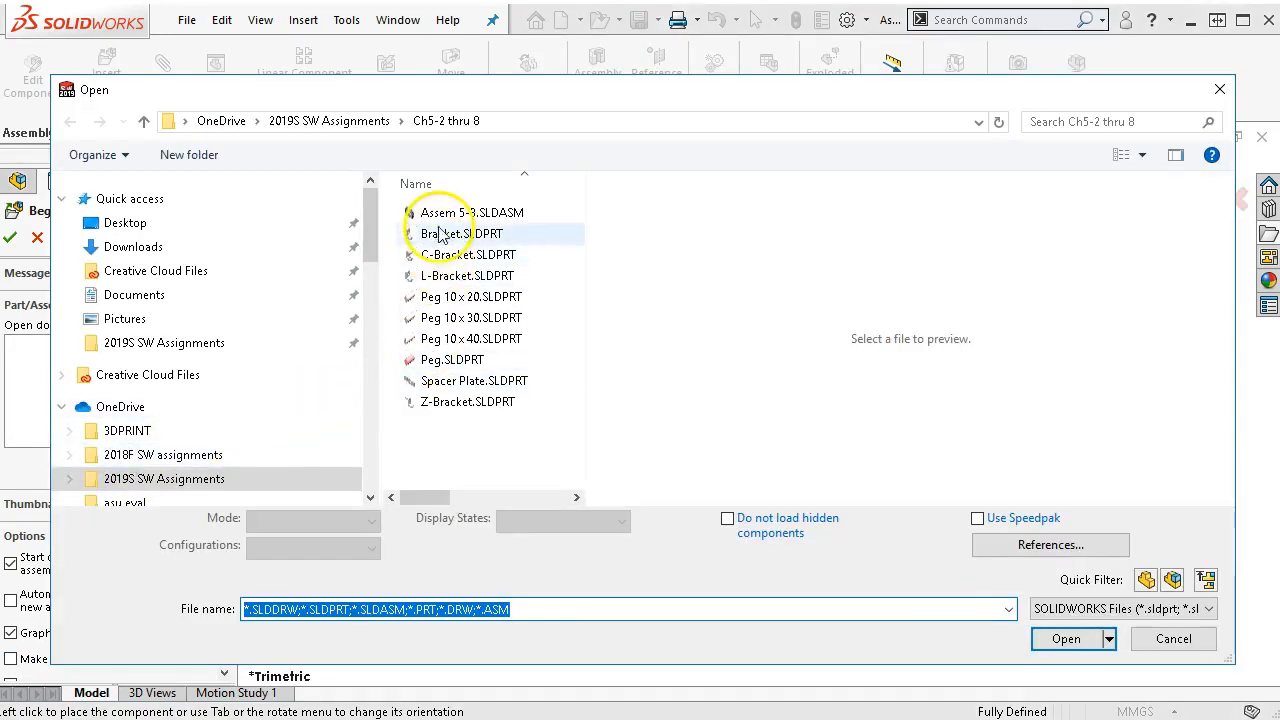
pyautogui.click(447, 379)
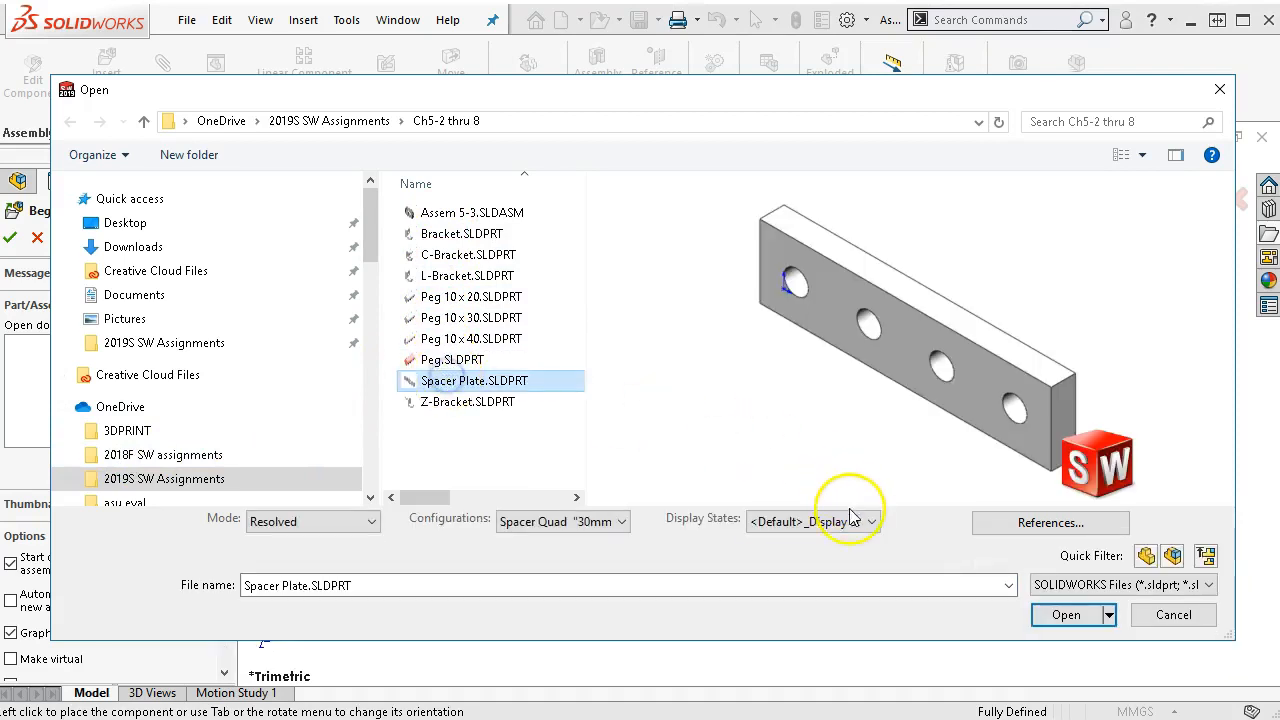
pyautogui.click(620, 522)
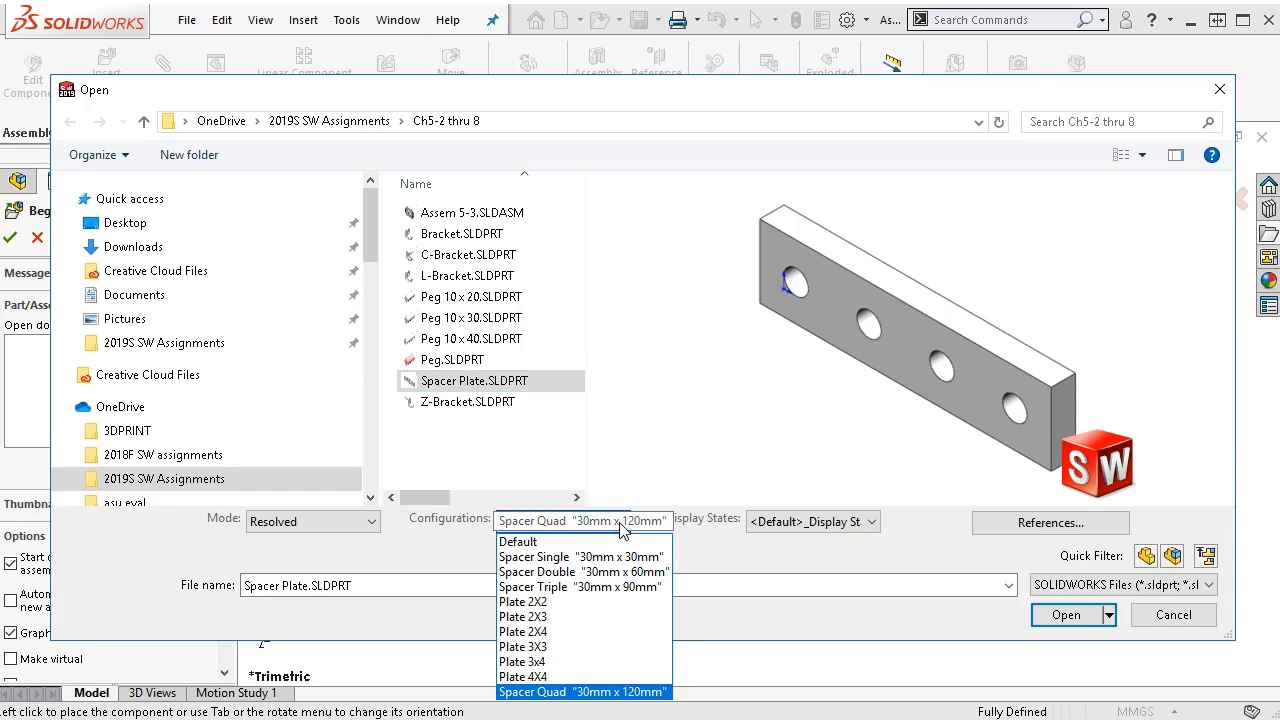
pyautogui.click(553, 617)
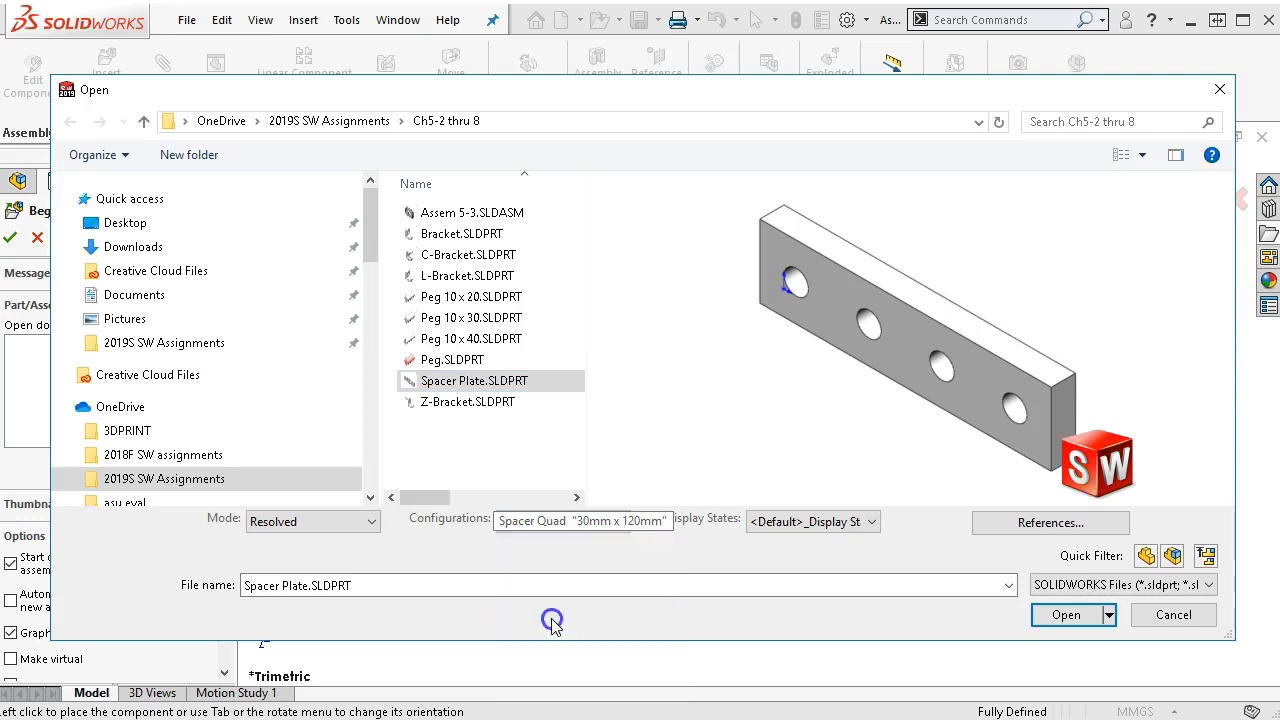
pyautogui.click(1067, 615)
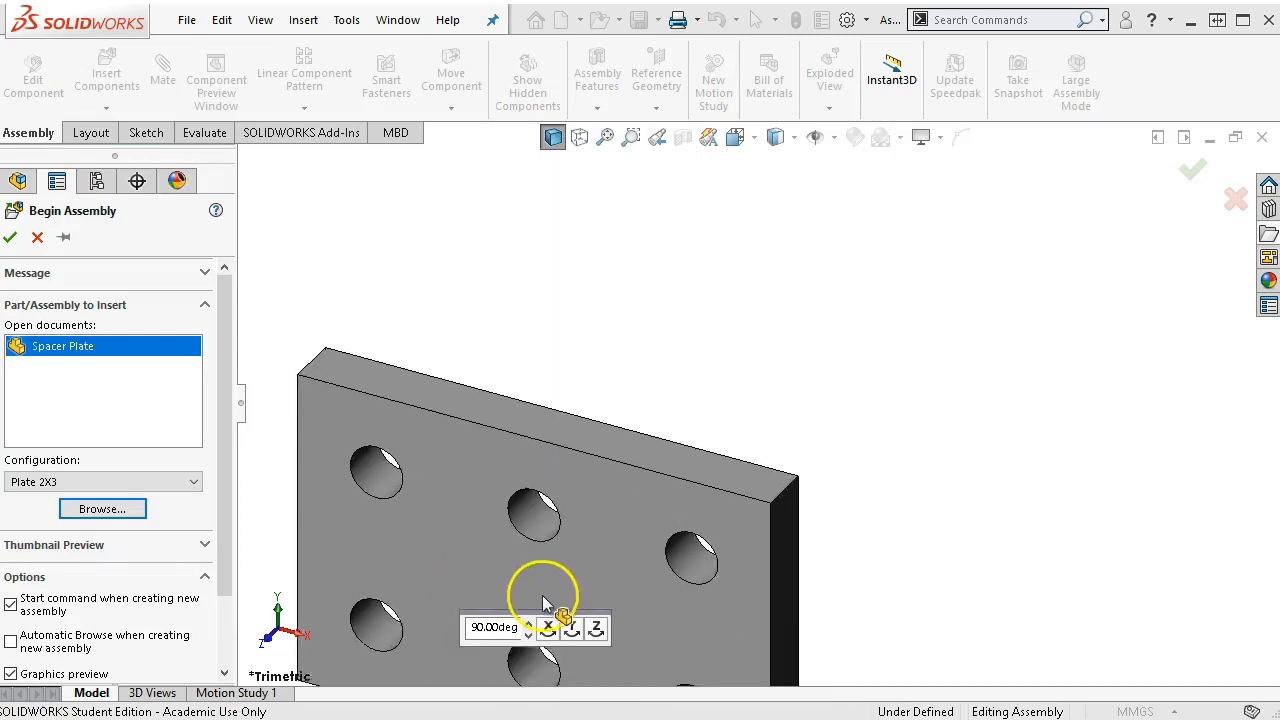
pyautogui.click(548, 627)
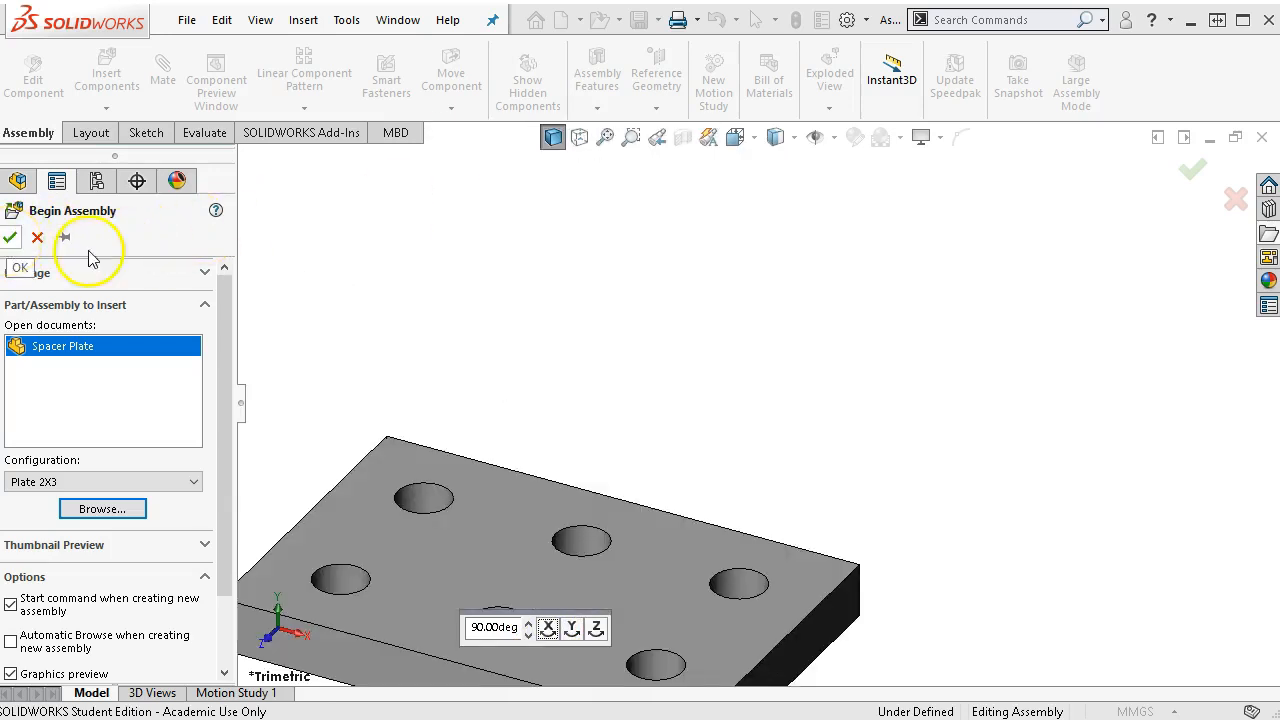
pyautogui.click(11, 240)
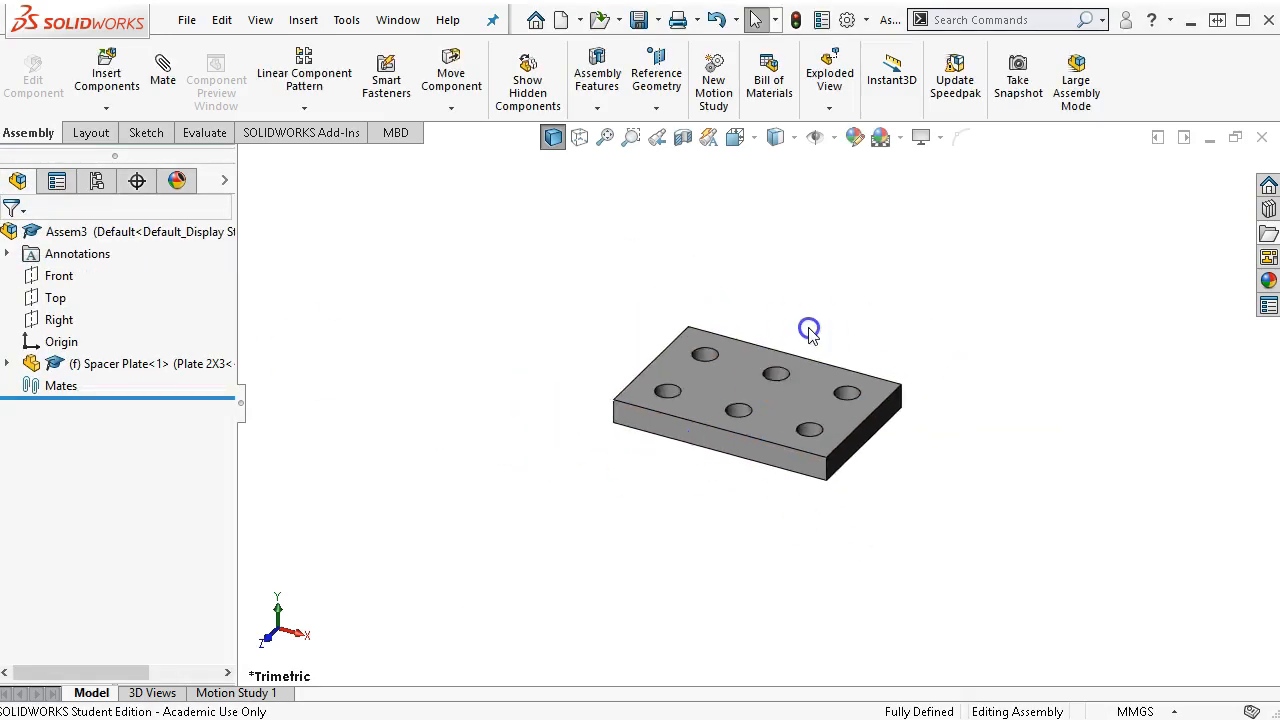
# Switch the spacer plate component to its Plate 4X4 configuration.
pyautogui.rightClick(112, 367)
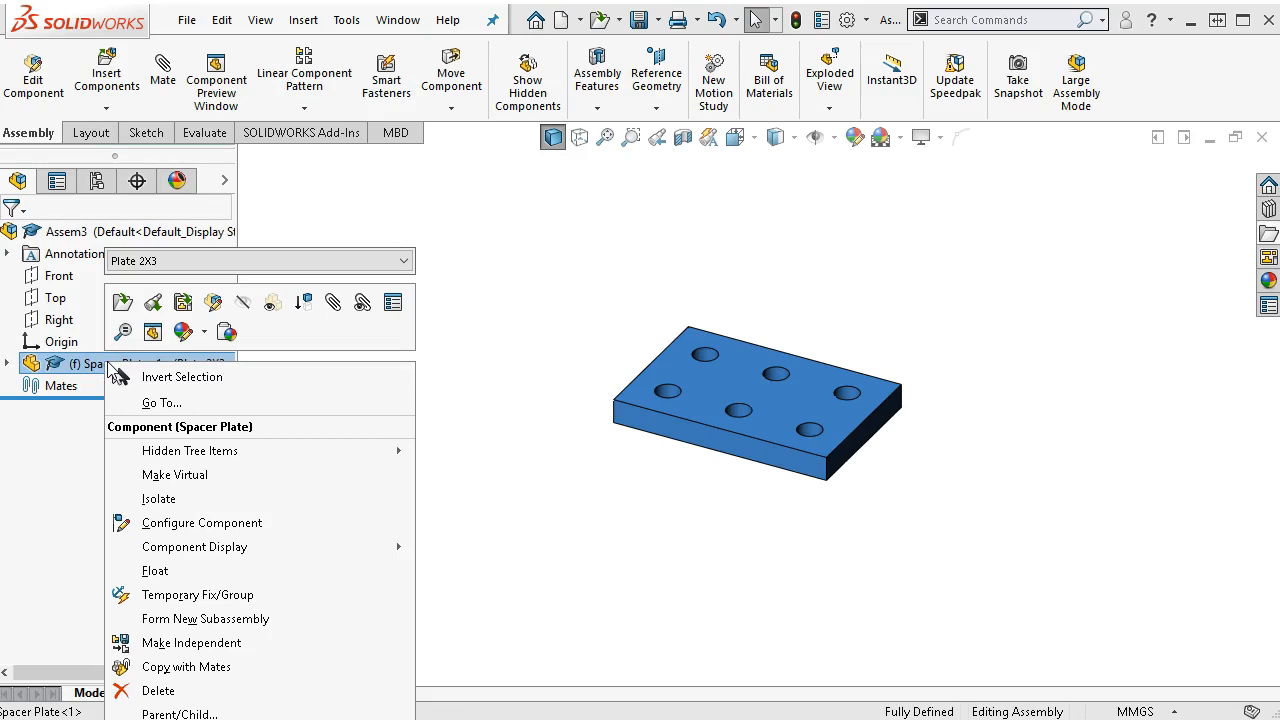
pyautogui.click(162, 262)
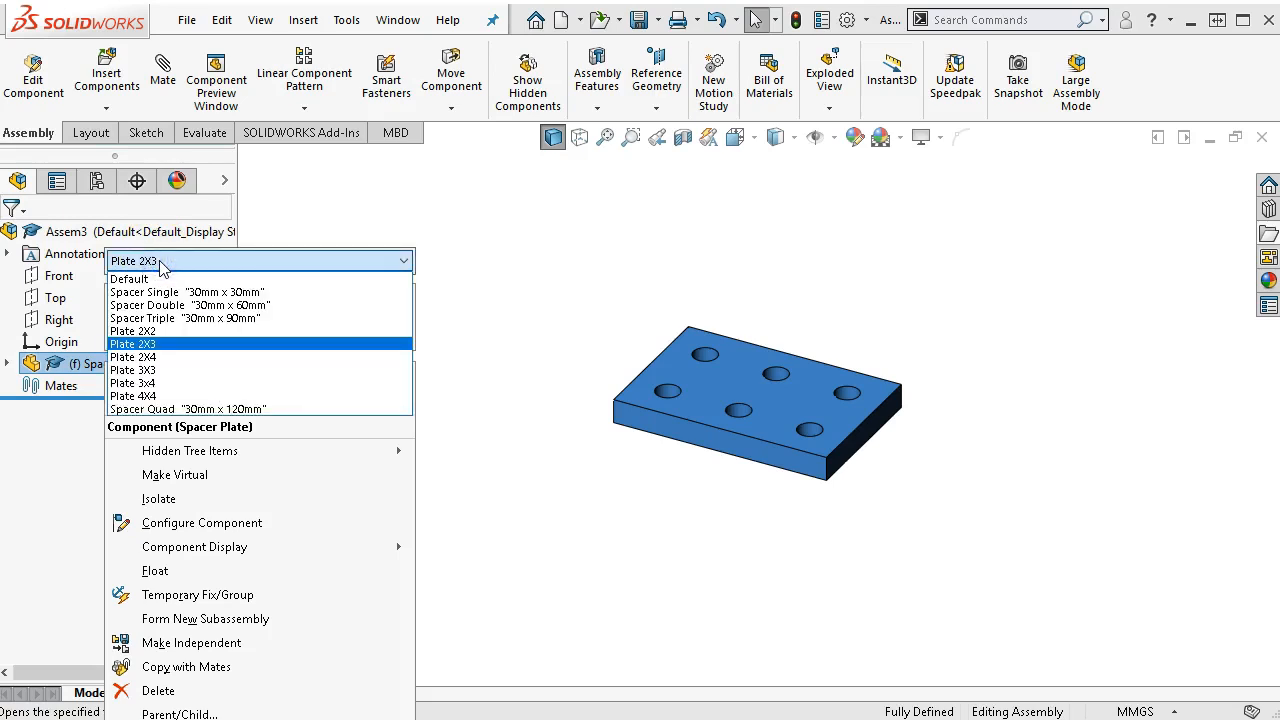
pyautogui.click(143, 395)
pyautogui.click(421, 263)
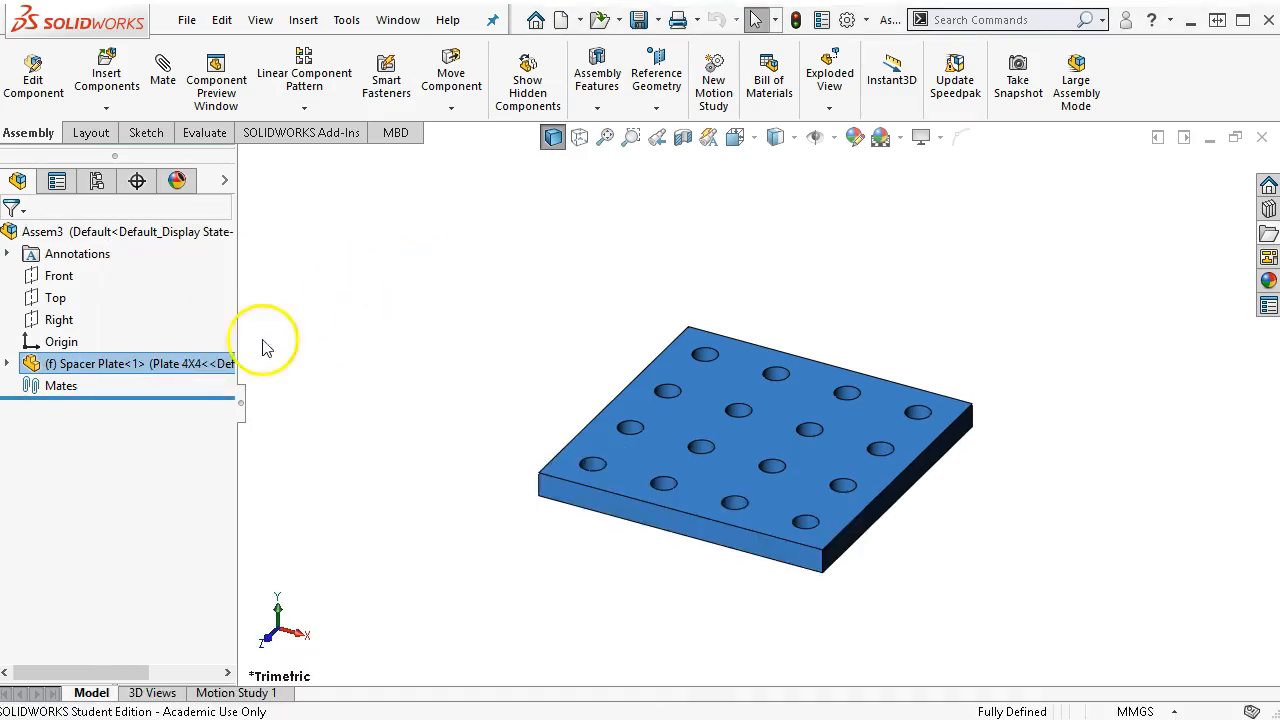
# Switch the spacer plate component back to its Plate 2X3 configuration.
pyautogui.rightClick(183, 370)
pyautogui.click(371, 265)
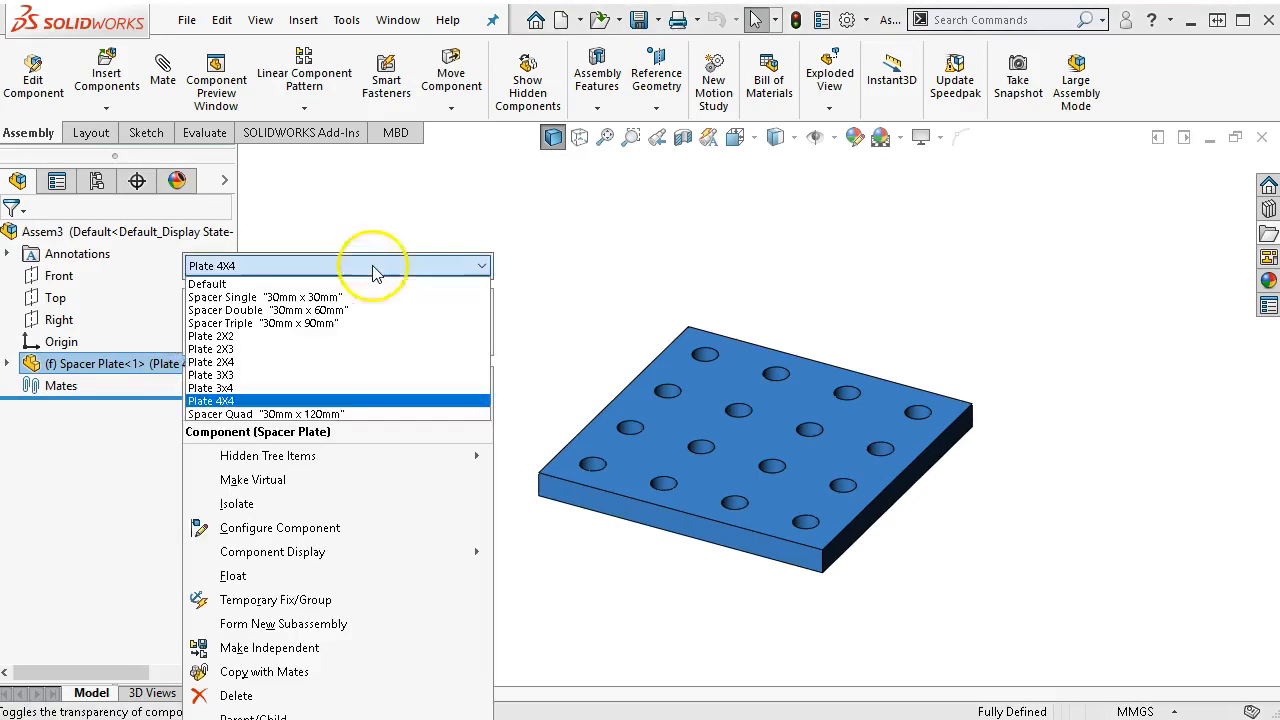
pyautogui.click(256, 348)
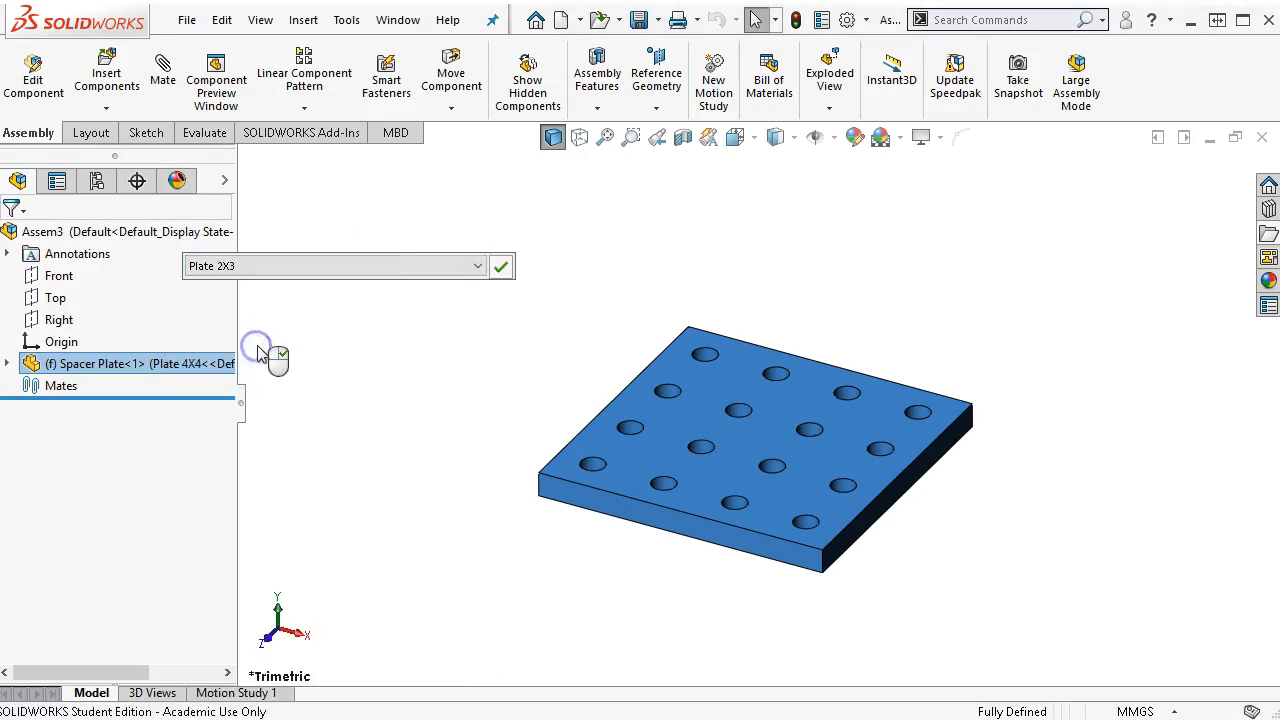
pyautogui.click(498, 267)
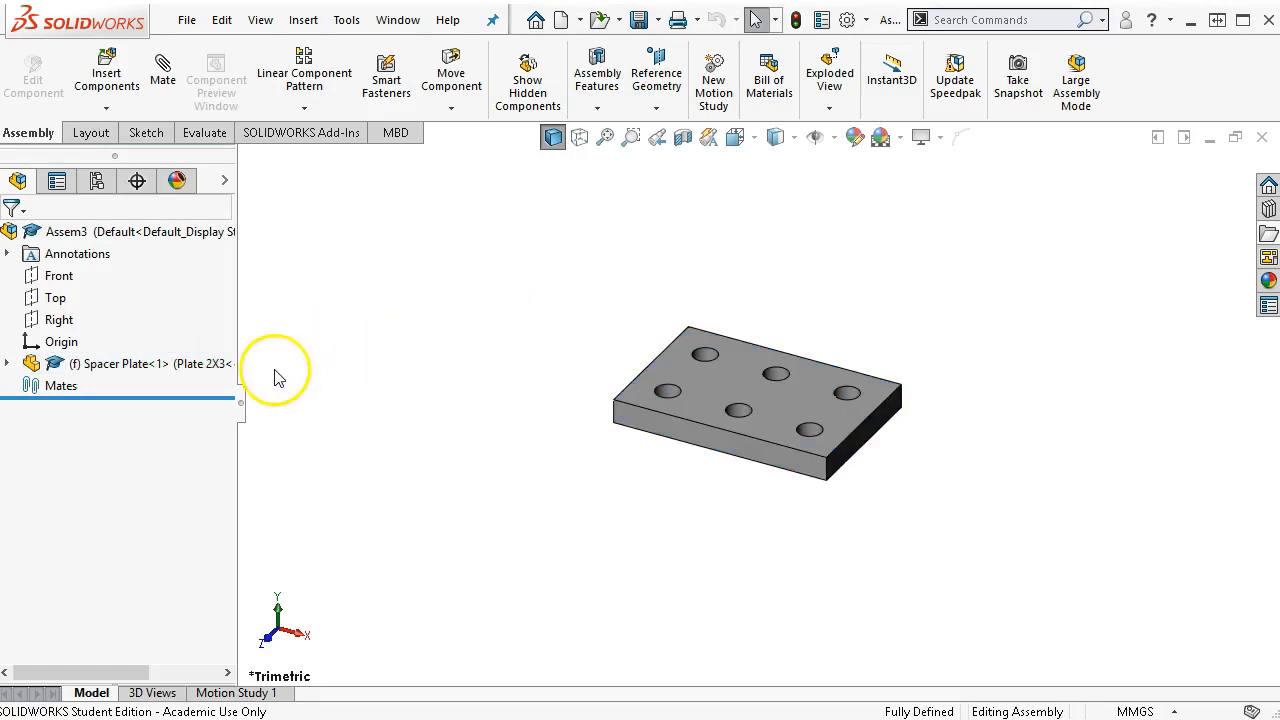
# Check the assembly origin's location relative to the spacer plate, and float the fixed plate.
pyautogui.click(61, 341)
pyautogui.moveTo(440, 385); pyautogui.dragTo(491, 190, button='middle')
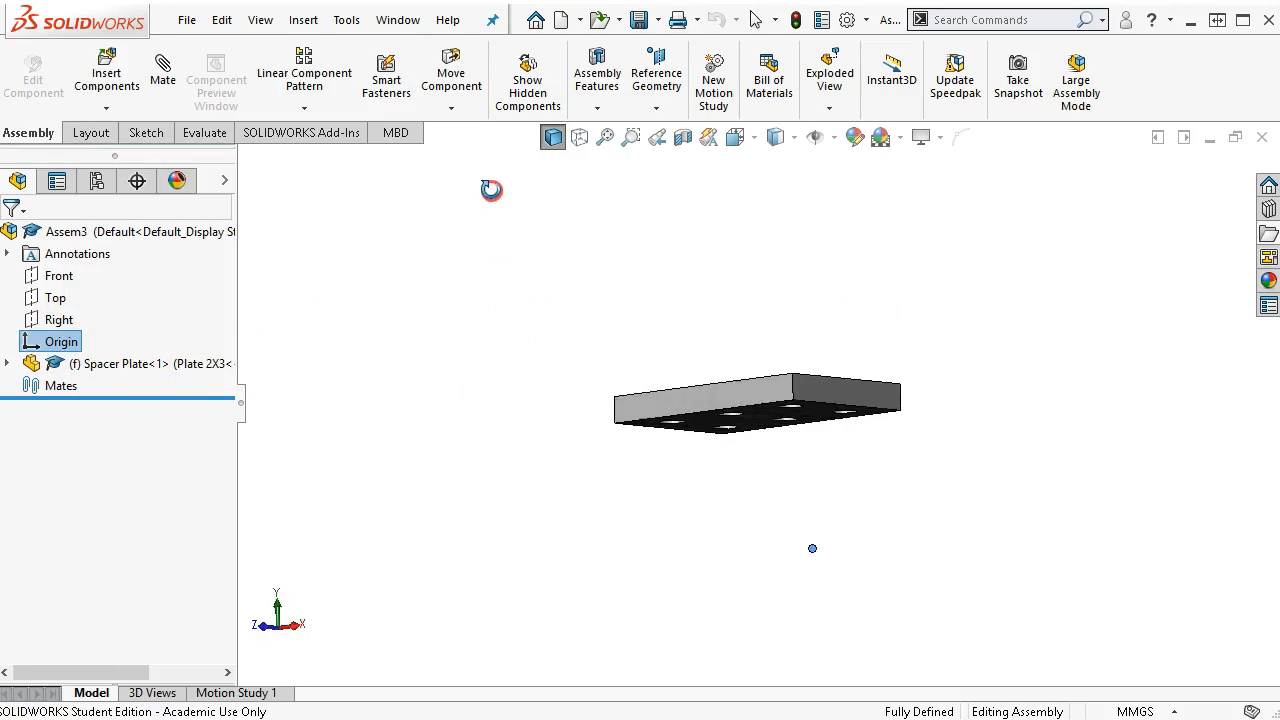
pyautogui.rightClick(155, 360)
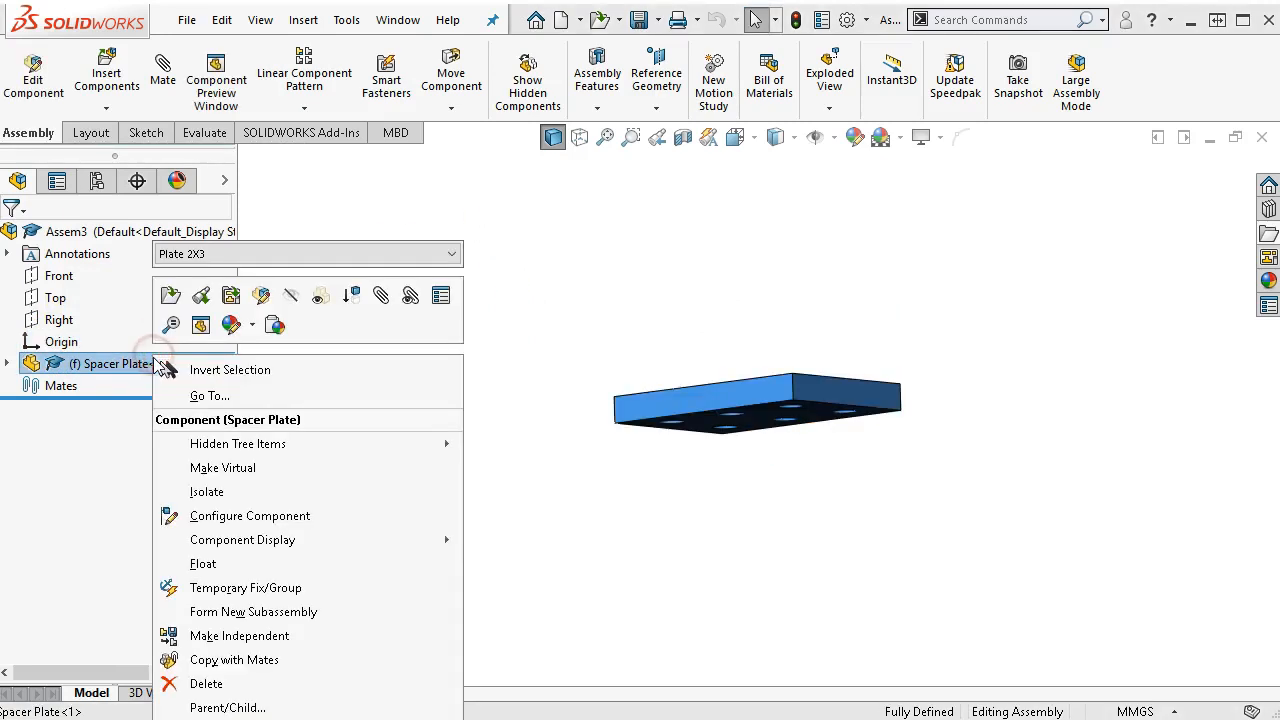
pyautogui.click(205, 563)
pyautogui.click(740, 528)
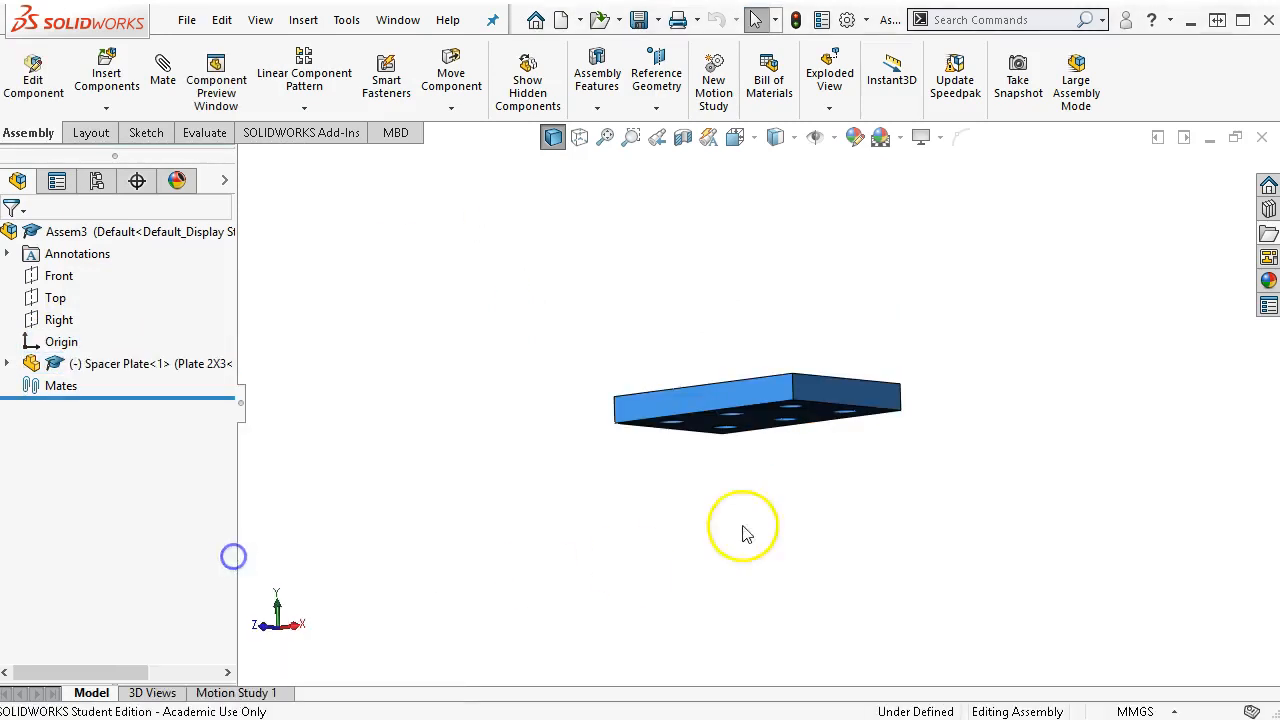
# Add a coincident mate between the spacer plate's bottom face and the assembly's Top plane.
pyautogui.click(751, 430)
pyautogui.moveTo(570, 335); pyautogui.dragTo(556, 436, button='middle')
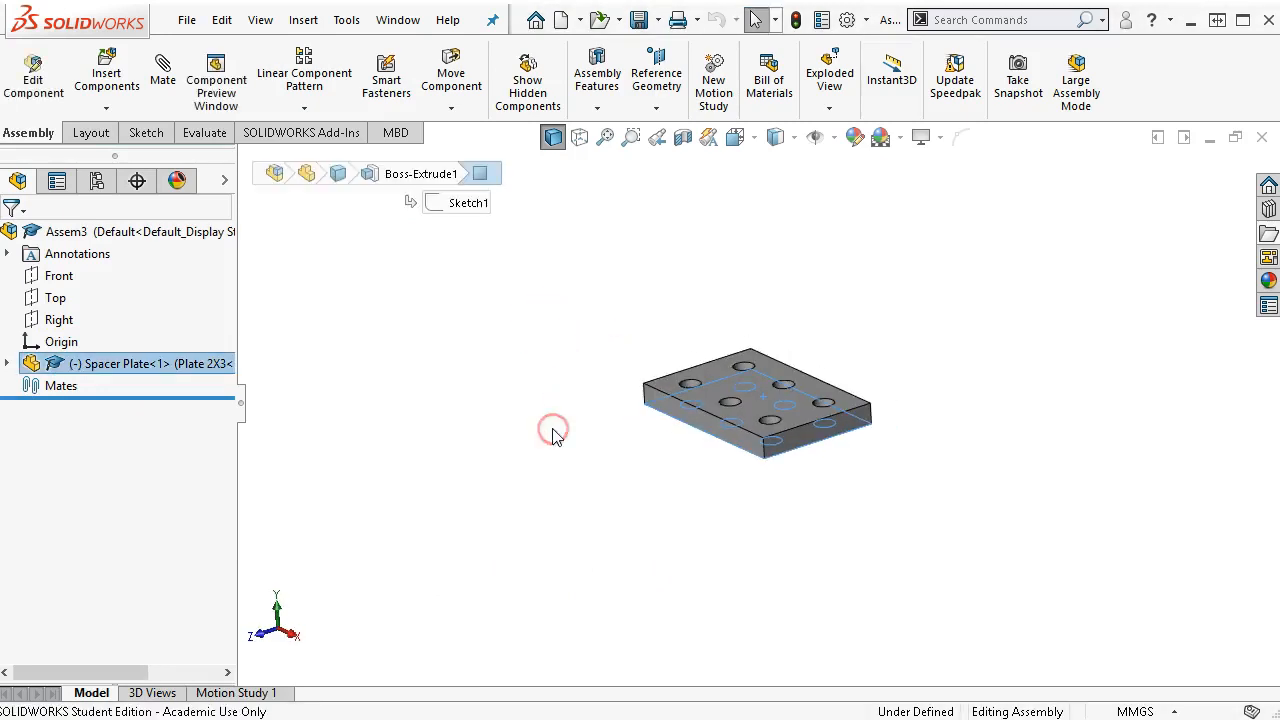
pyautogui.click(40, 298)
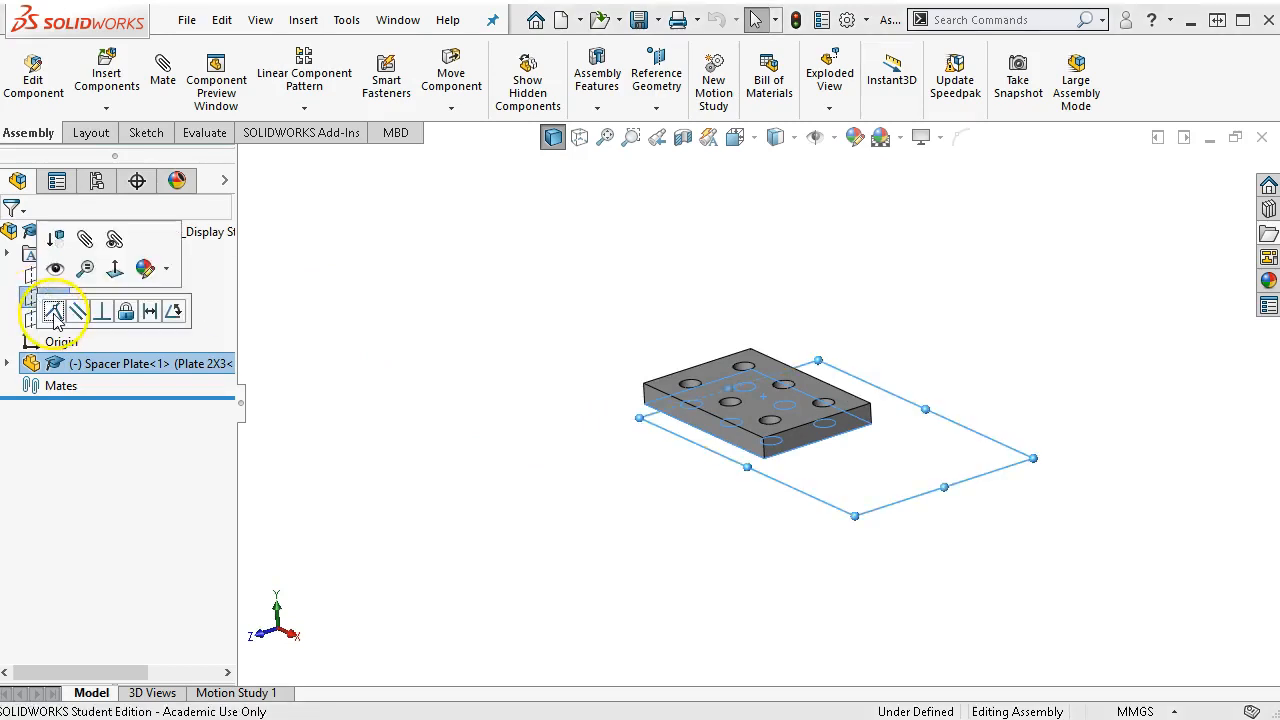
pyautogui.click(53, 312)
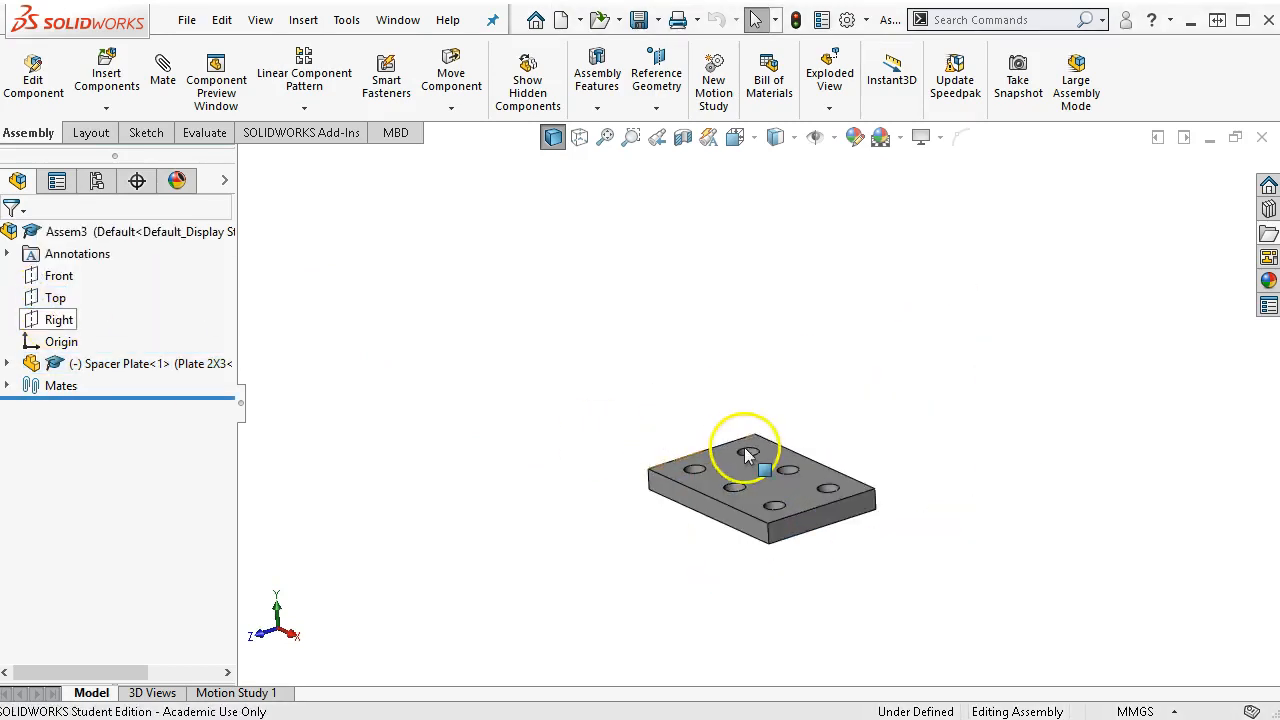
# Add a coincident mate between the plate's rear long side face and the assembly's Front plane.
pyautogui.moveTo(1020, 409); pyautogui.dragTo(788, 470, button='middle')
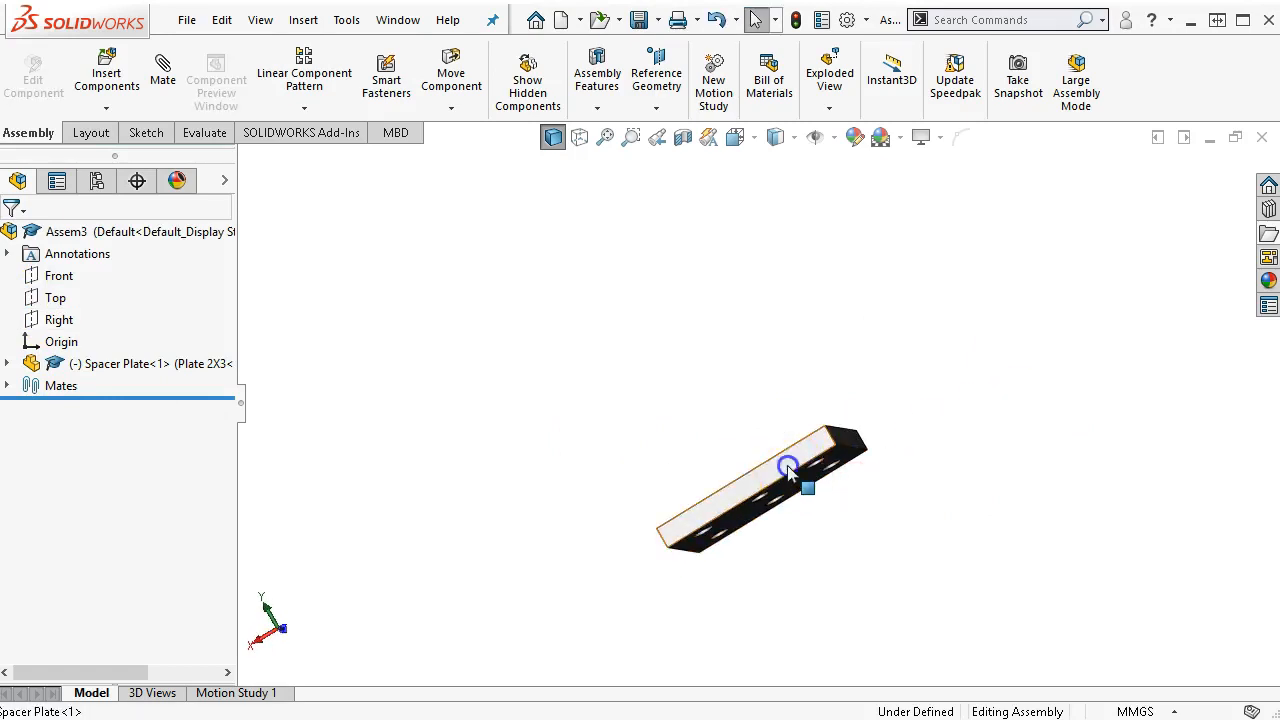
pyautogui.click(788, 470)
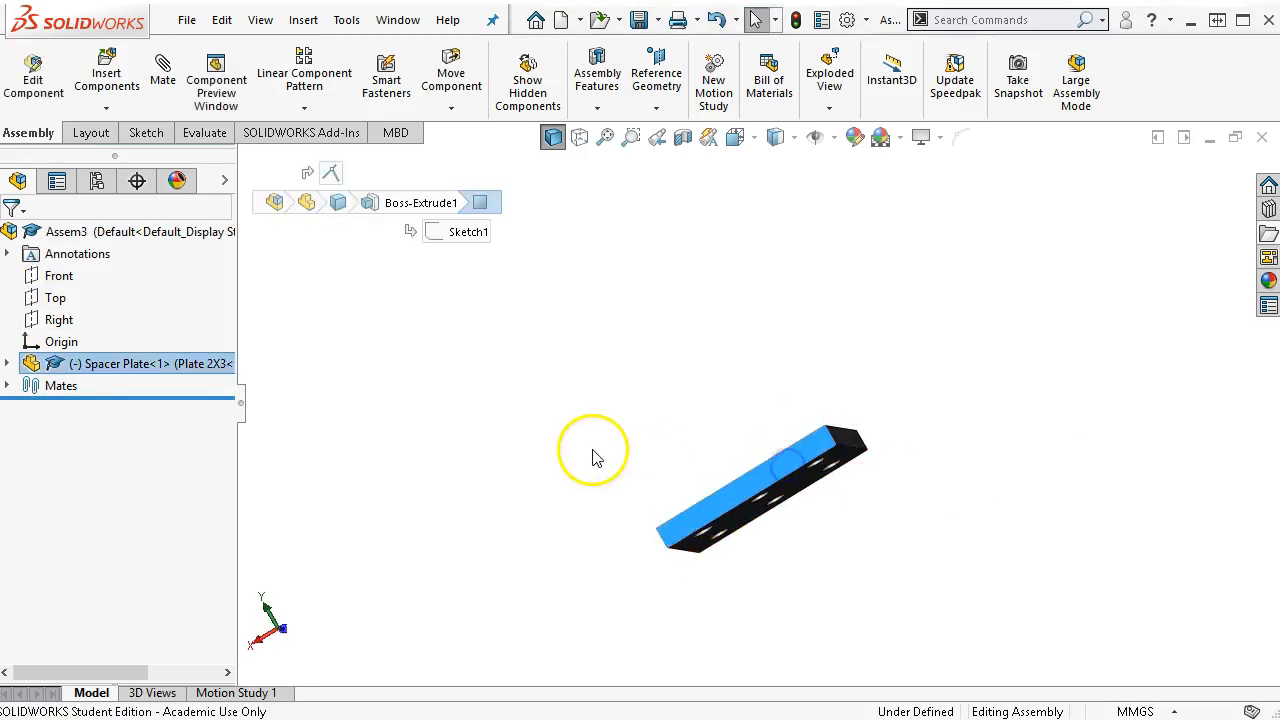
pyautogui.click(62, 277)
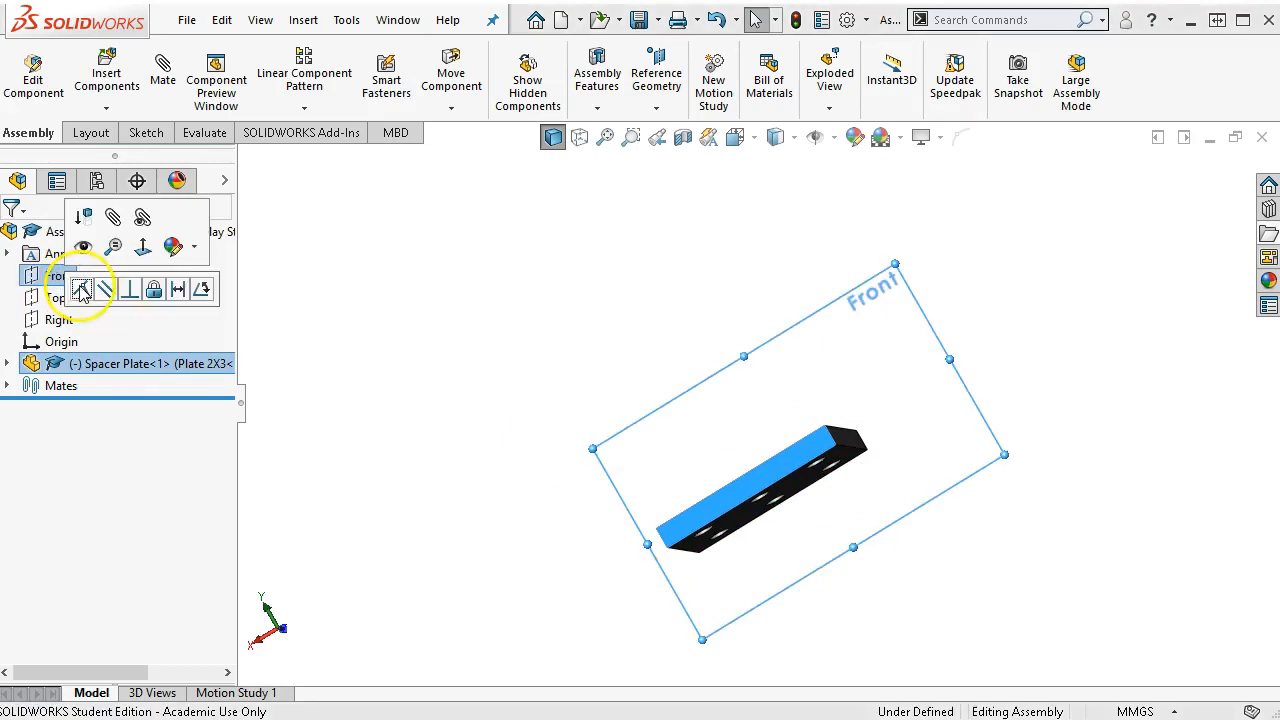
pyautogui.click(575, 507)
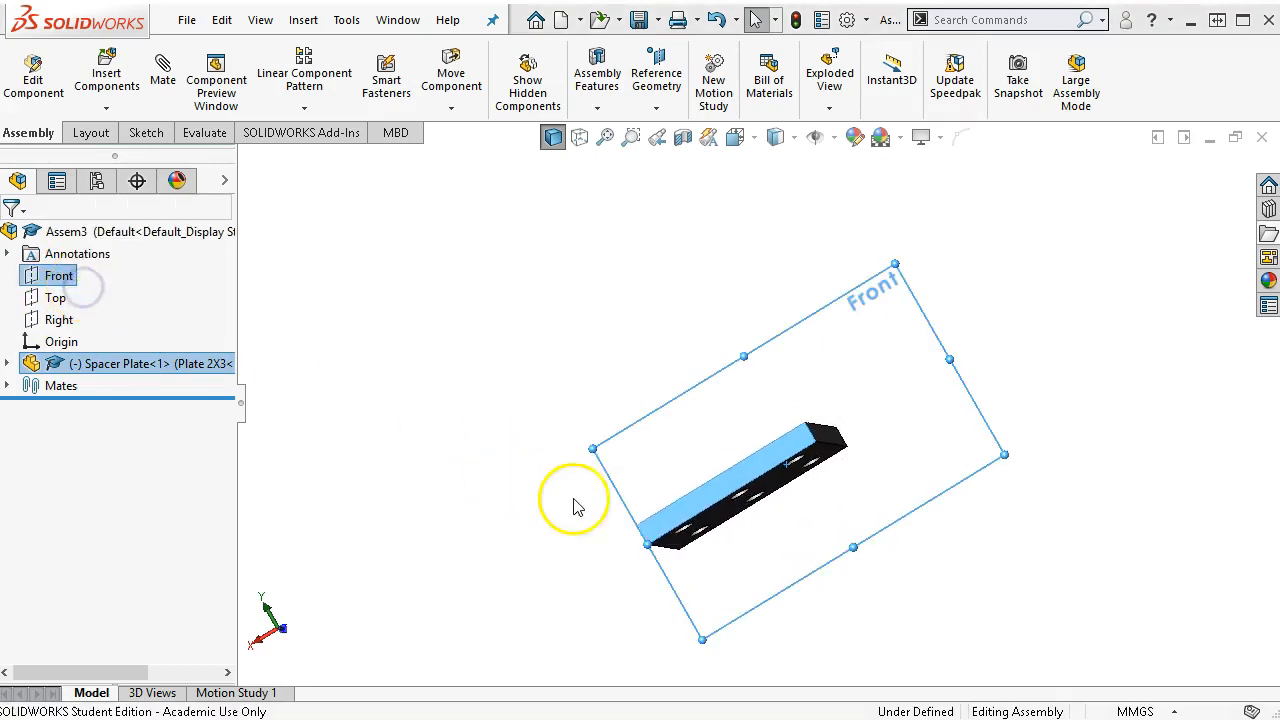
pyautogui.hotkey('ctrl', '7')
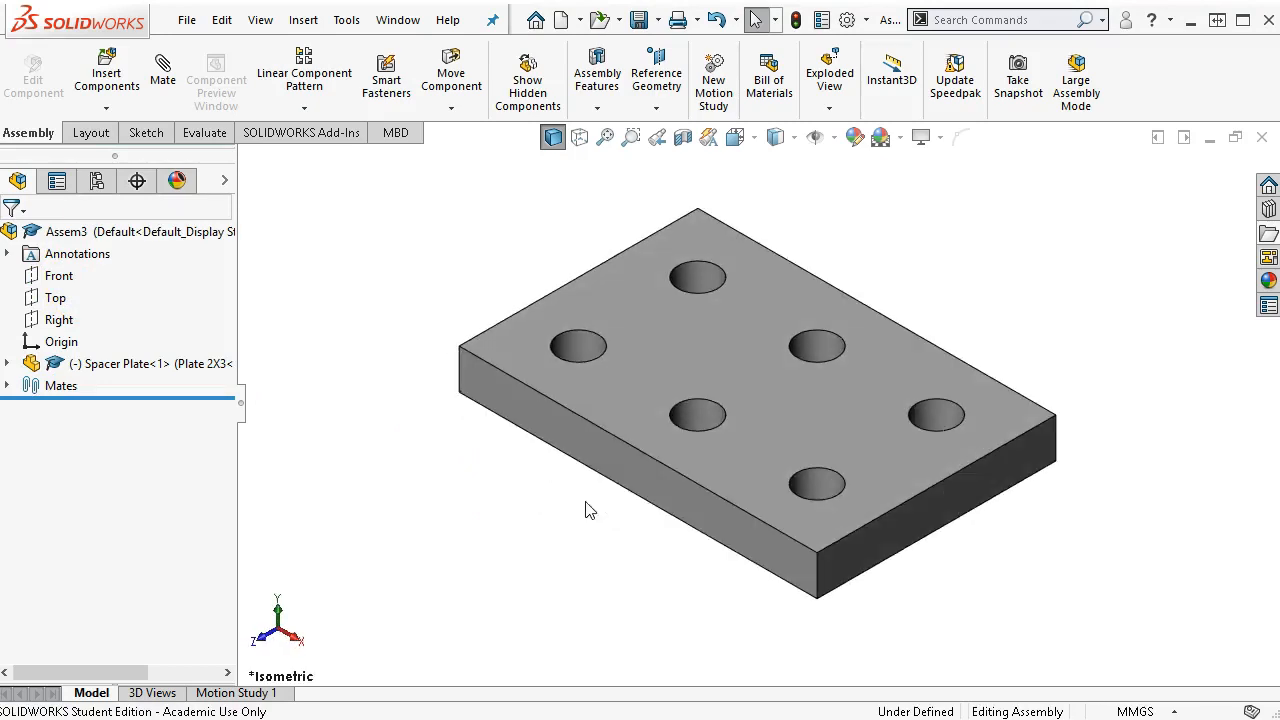
# Add a coincident mate between the plate's short end face at its negative X end and the assembly's Right plane, and restore the isometric view.
pyautogui.moveTo(629, 388); pyautogui.dragTo(491, 594, button='middle')
pyautogui.click(563, 407)
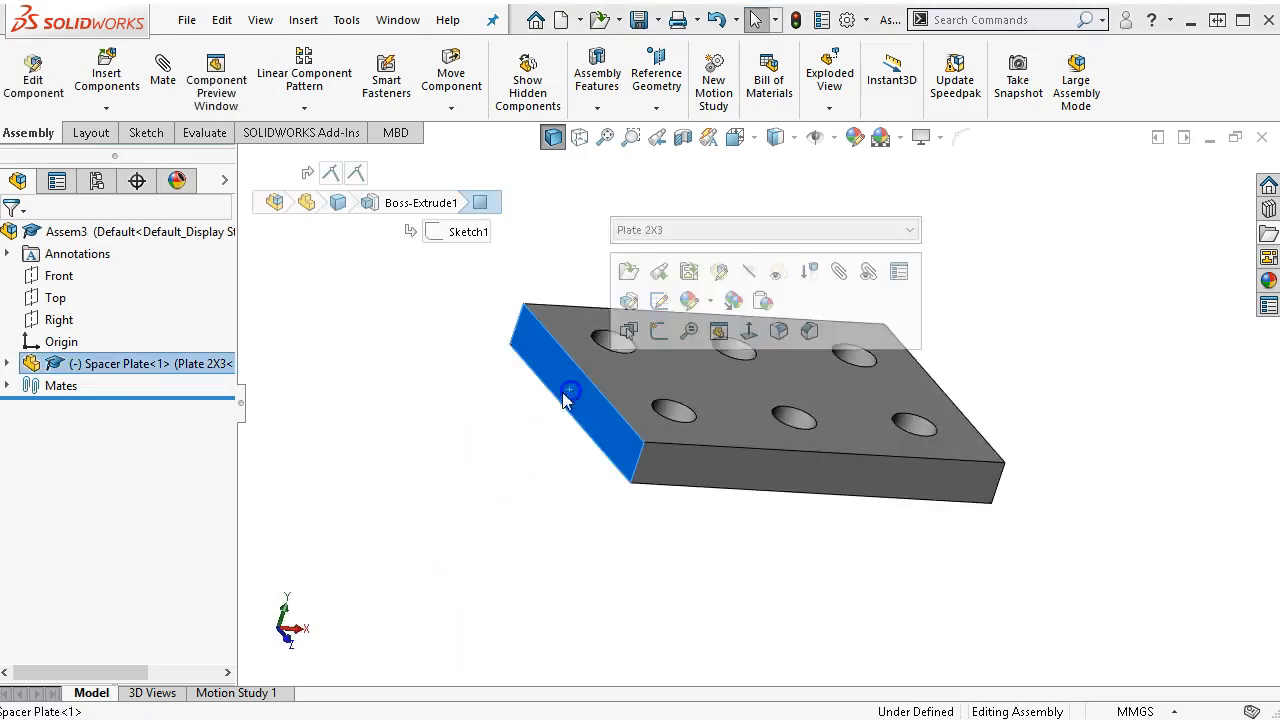
pyautogui.keyDown('ctrl'); pyautogui.click(59, 320); pyautogui.keyUp('ctrl')
pyautogui.click(77, 328)
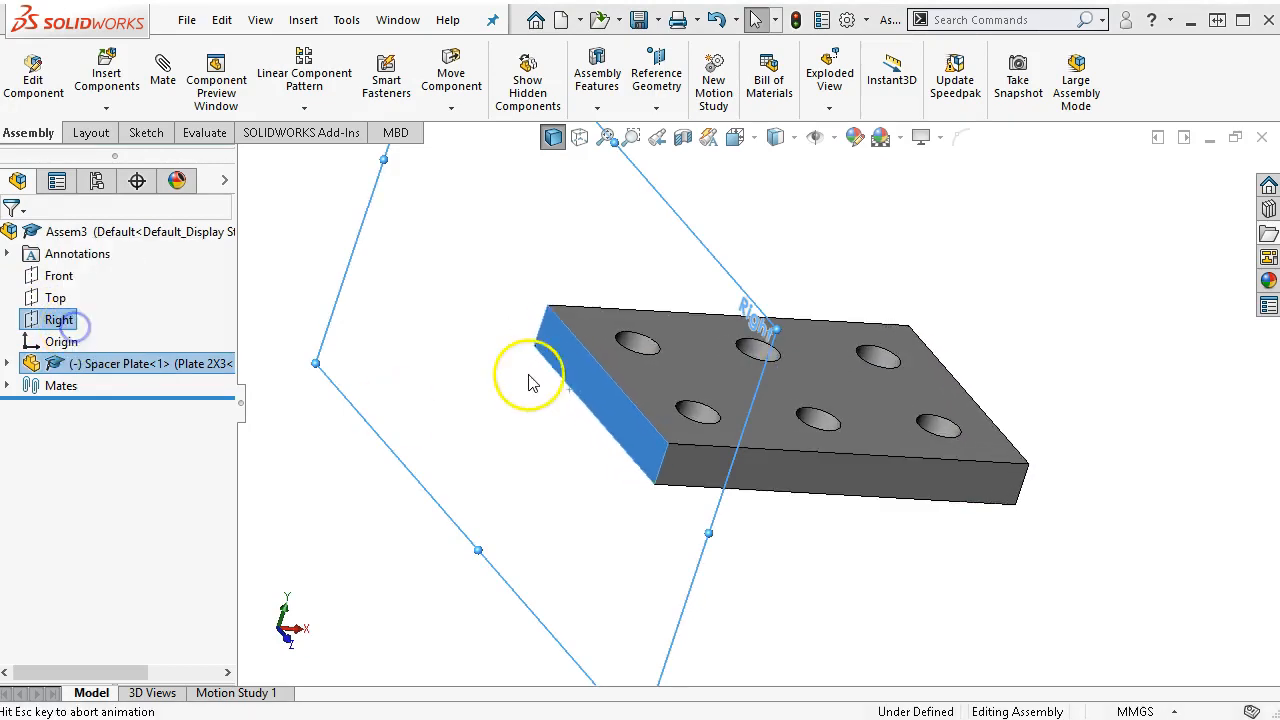
pyautogui.click(809, 553)
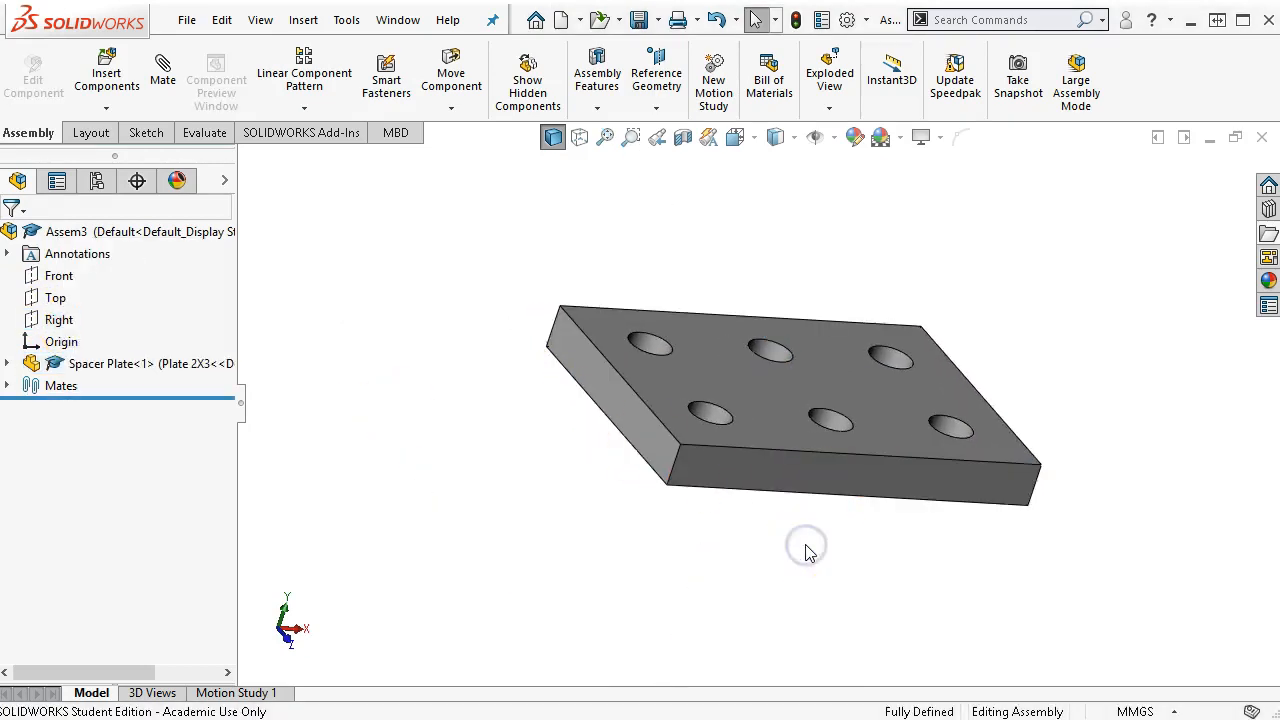
pyautogui.hotkey('ctrl', '7')
pyautogui.scroll(1, 600, 427)
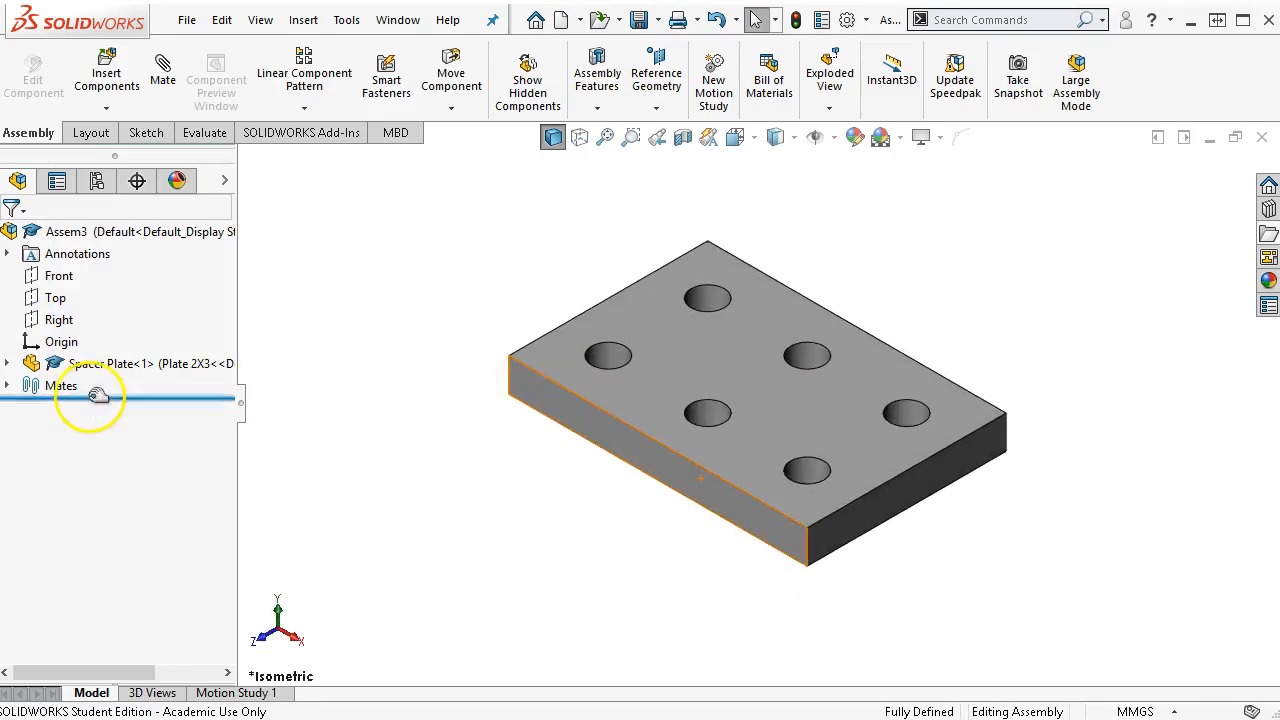
# Examine the spacer plate's own reference planes in the feature tree against those of the assembly.
pyautogui.click(28, 366)
pyautogui.click(7, 365)
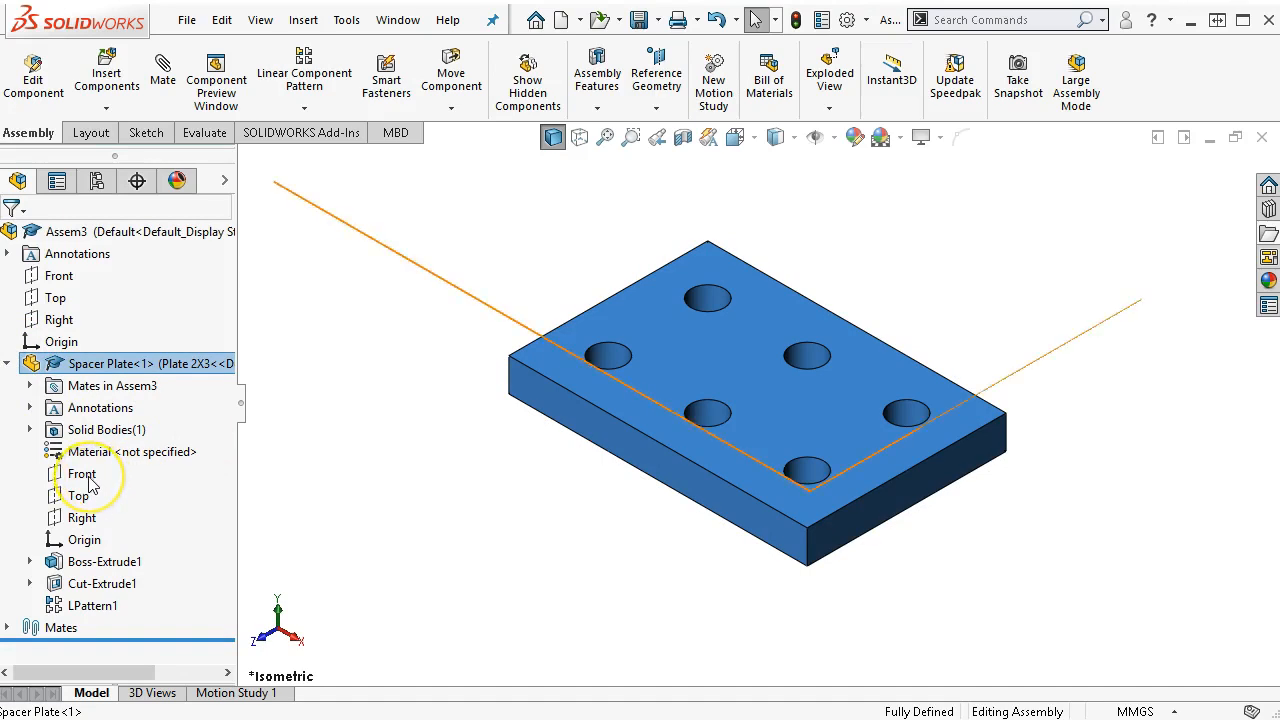
pyautogui.moveTo(90, 482)
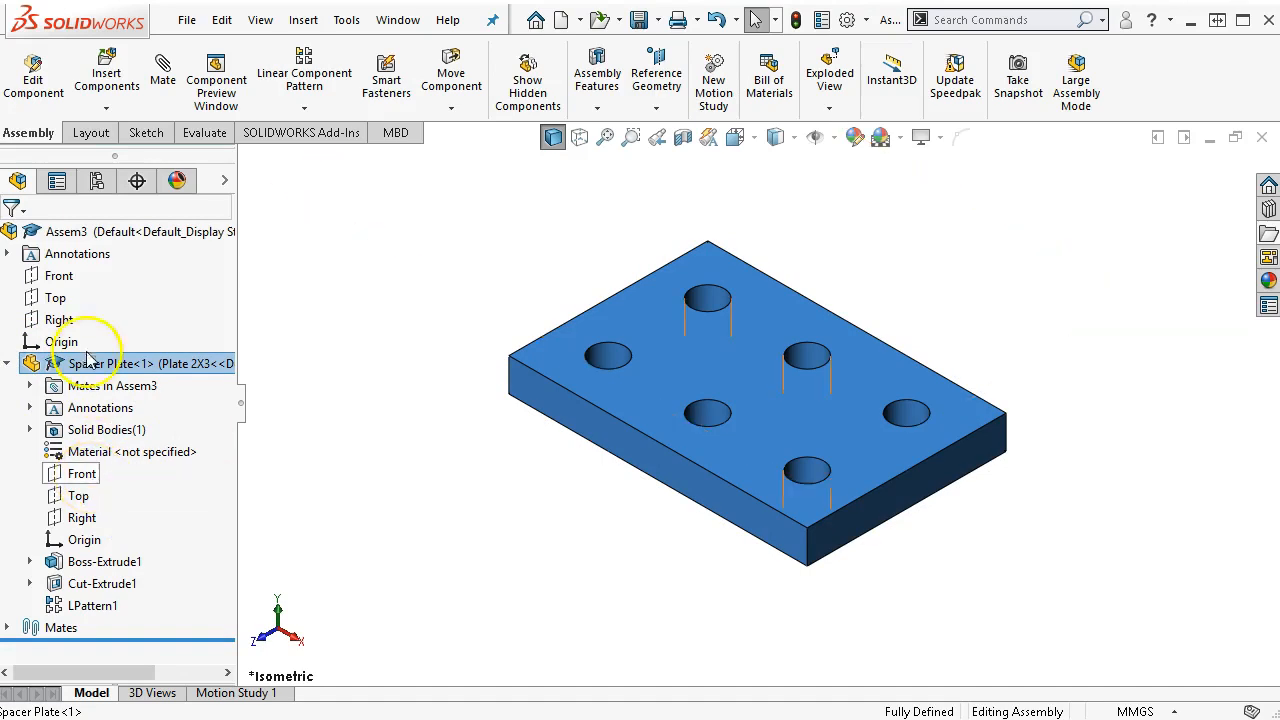
pyautogui.click(420, 440)
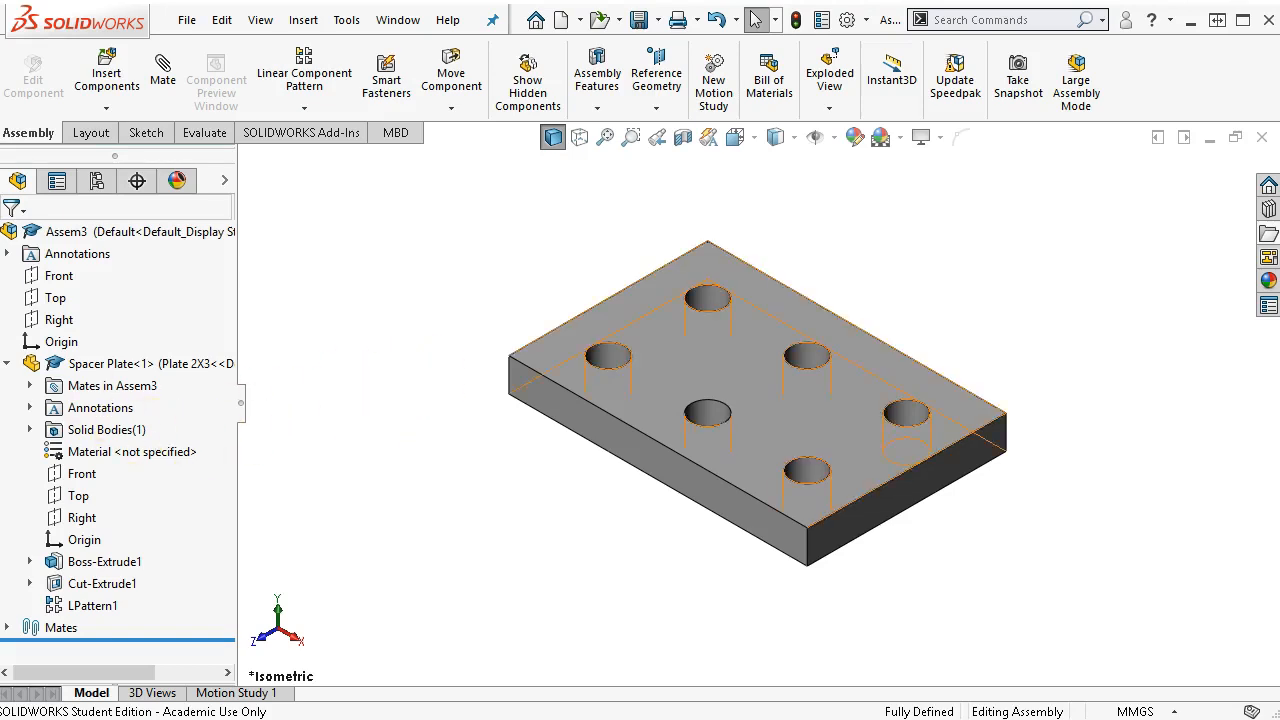
pyautogui.click(7, 363)
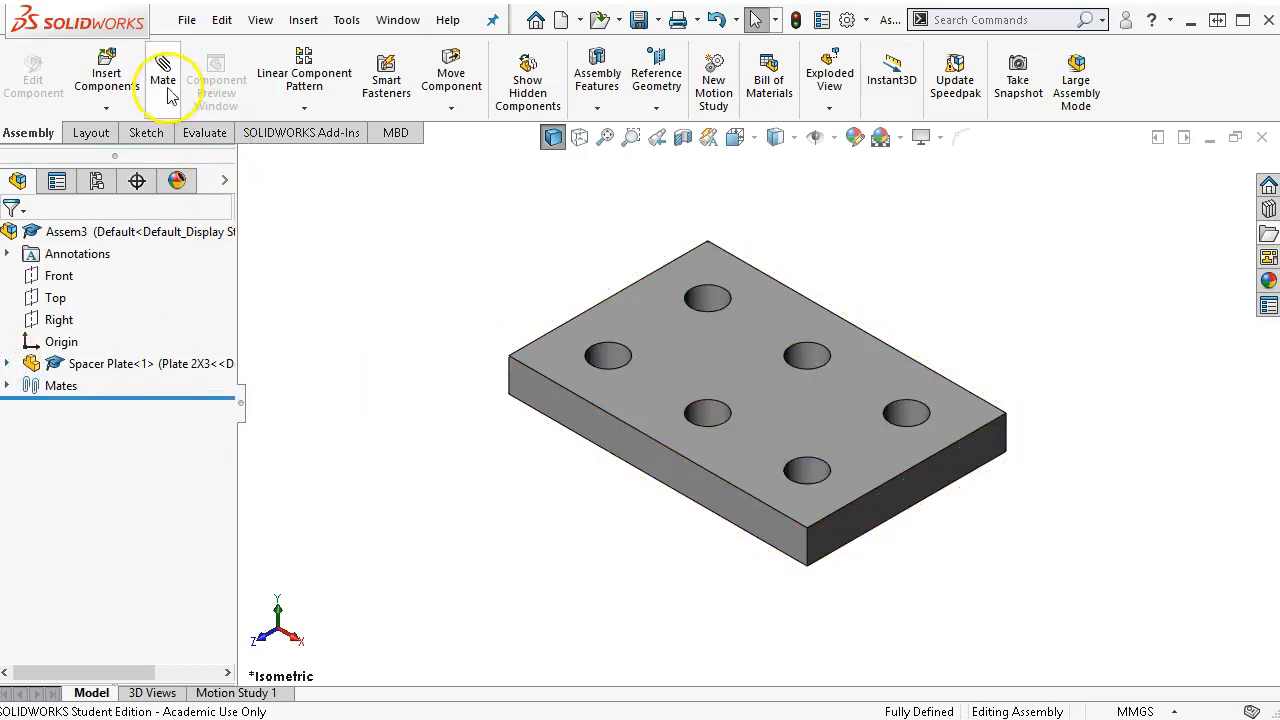
# Insert Bracket.SLDPRT in its L-Bracket configuration, placing it by its mate reference on the plate's rearmost corner hole.
pyautogui.click(113, 83)
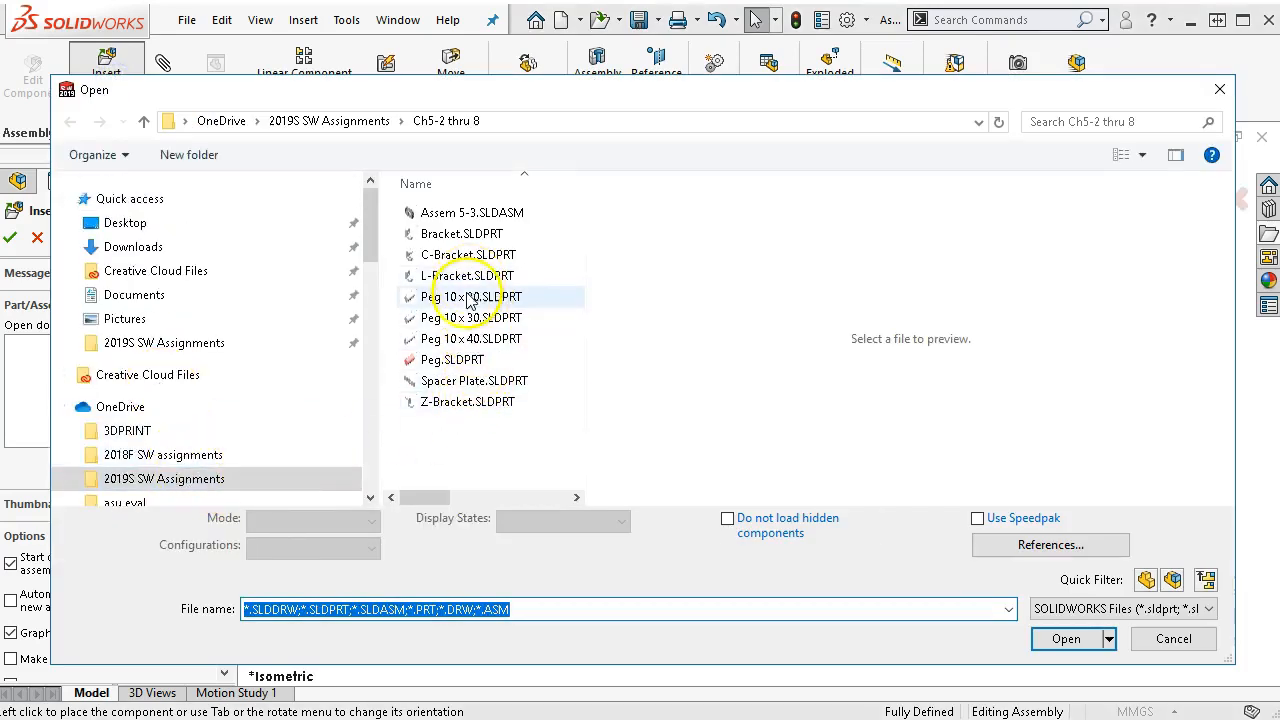
pyautogui.click(474, 233)
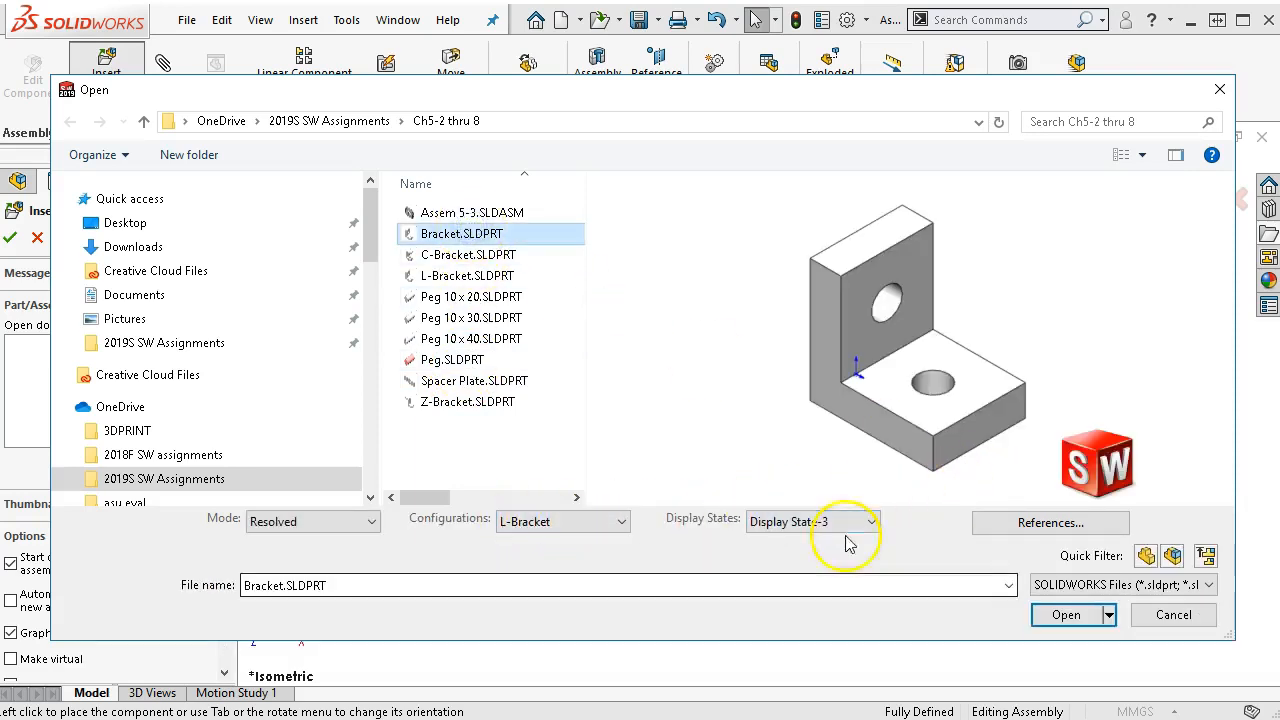
pyautogui.click(1064, 614)
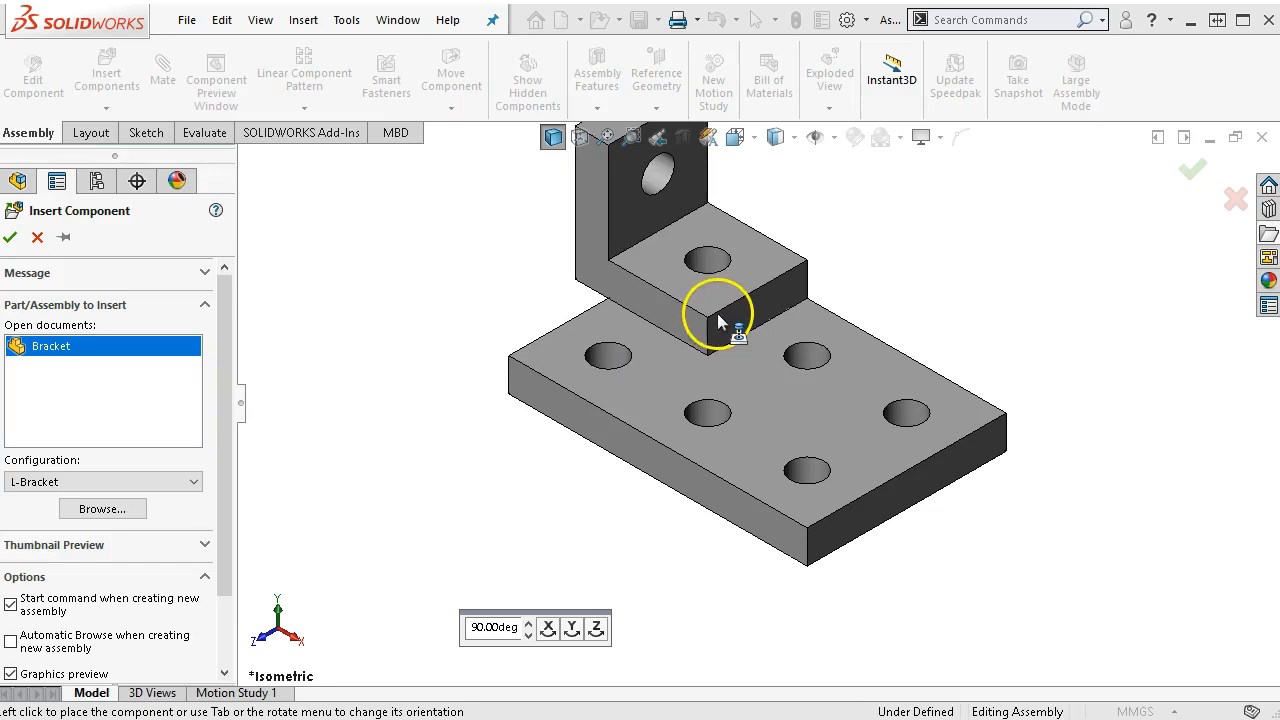
pyautogui.click(720, 310)
pyautogui.click(728, 320)
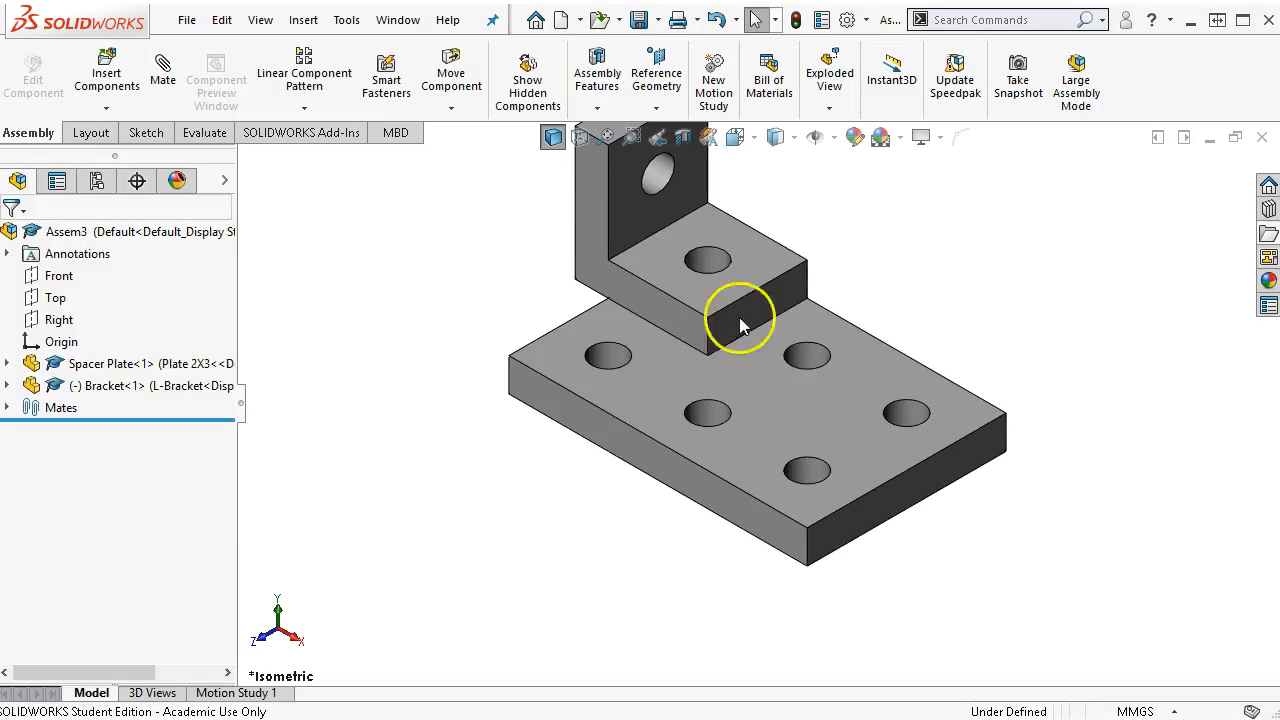
# Rotate the L-bracket so its upright stands at the plate's rear, and mate its outer back face parallel to the plate's rear side face.
pyautogui.moveTo(771, 257); pyautogui.dragTo(711, 306)
pyautogui.moveTo(1089, 330); pyautogui.dragTo(958, 391, button='middle')
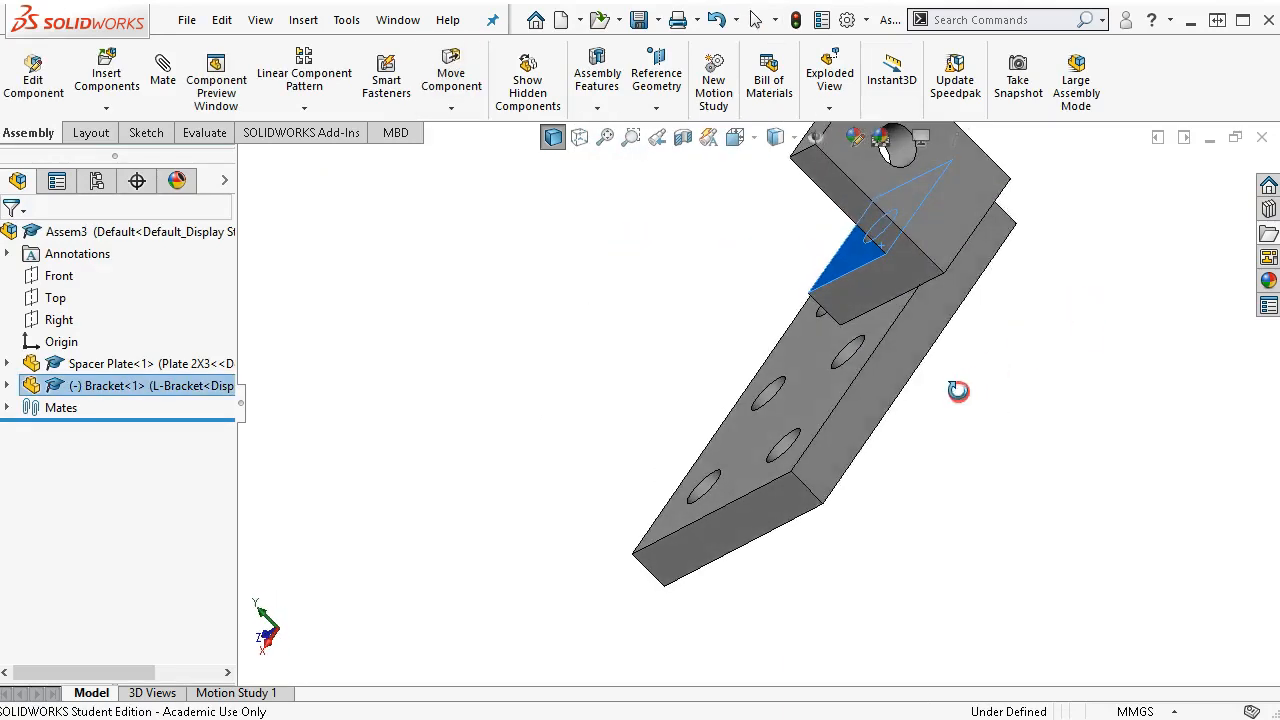
pyautogui.click(960, 218)
pyautogui.keyDown('ctrl'); pyautogui.click(939, 299); pyautogui.keyUp('ctrl')
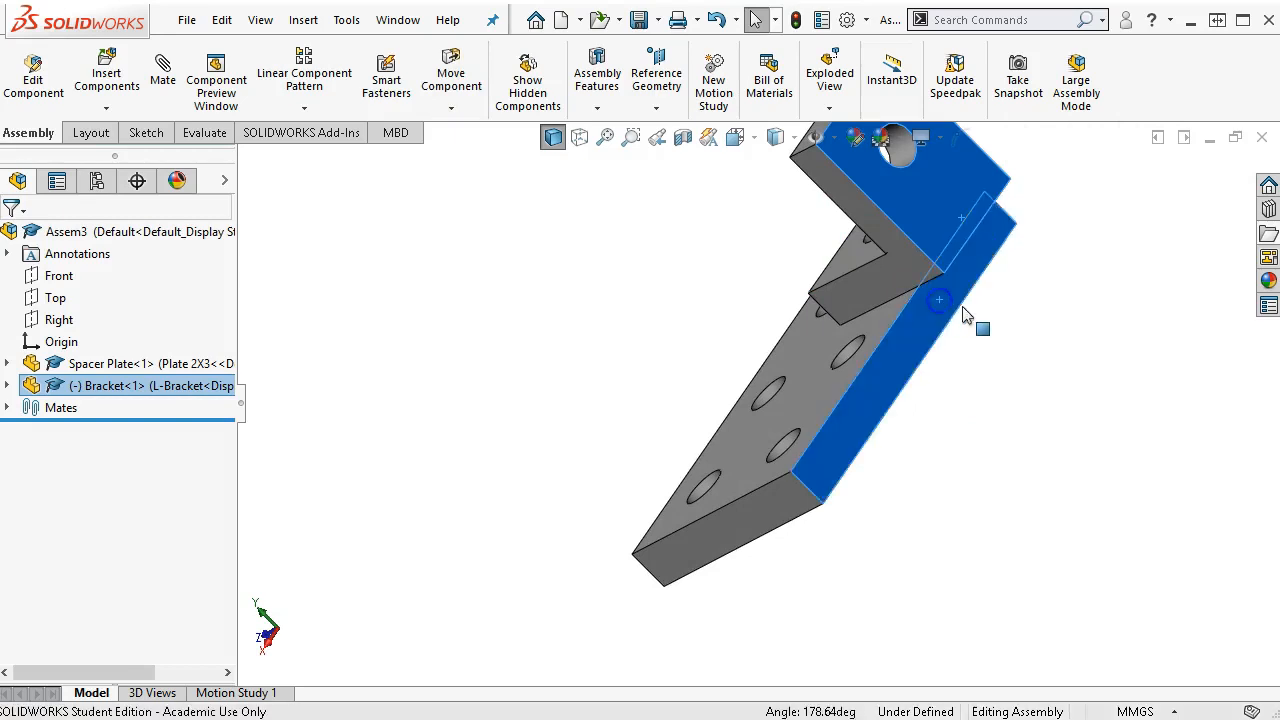
pyautogui.click(1020, 284)
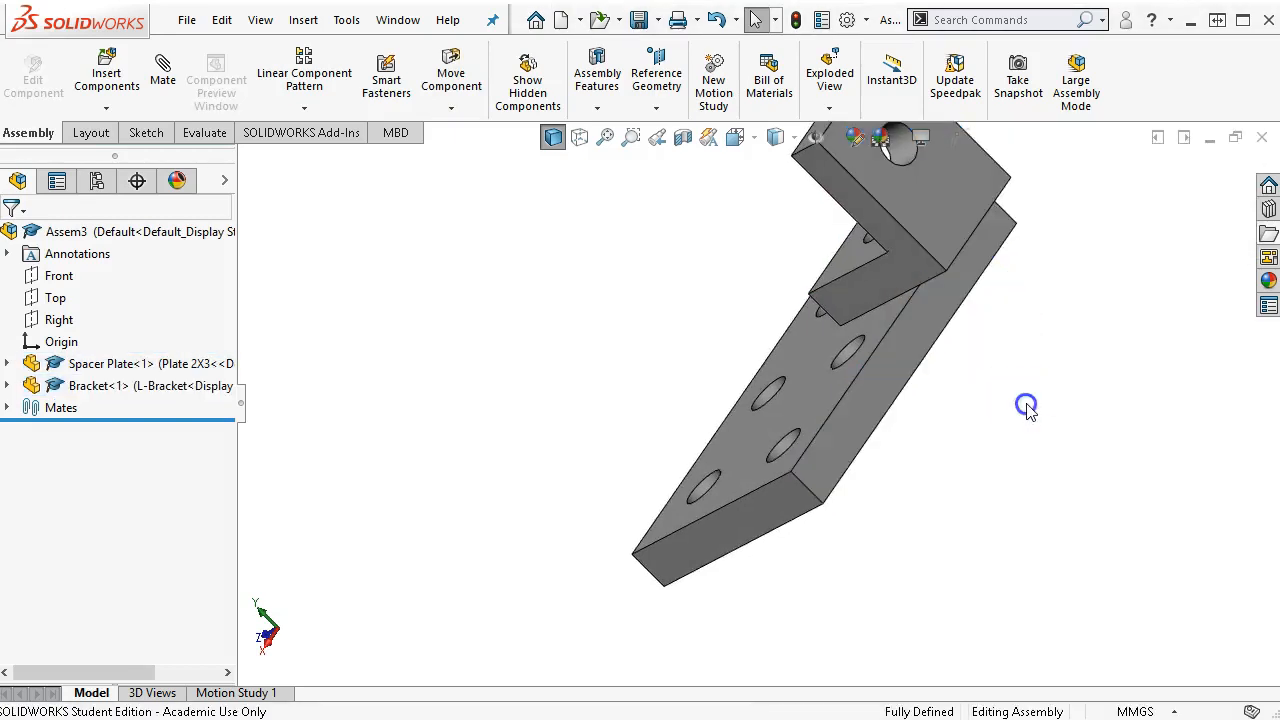
pyautogui.hotkey('ctrl', '7')
pyautogui.moveTo(911, 337); pyautogui.dragTo(838, 389, button='middle')
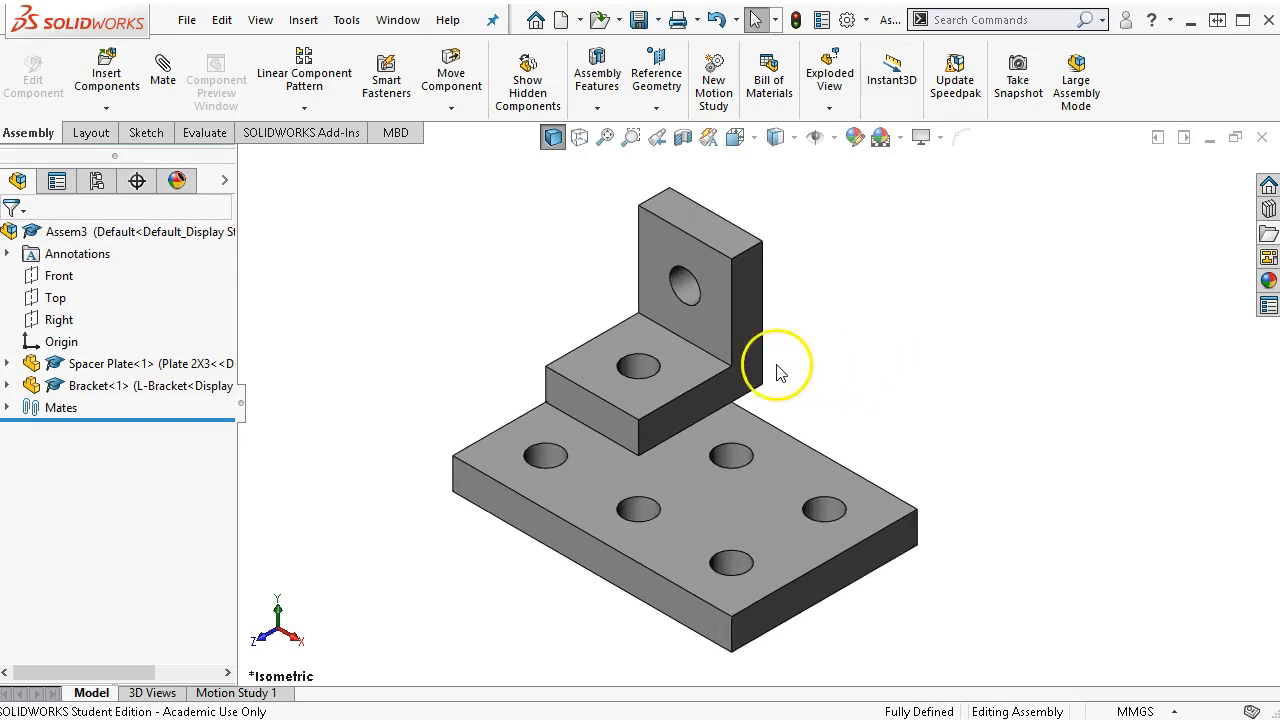
# Copy the L-bracket onto the hole at the other end of the plate's rear row and rotate the copy into line.
pyautogui.keyDown('ctrl'); pyautogui.moveTo(749, 348); pyautogui.dragTo(821, 510); pyautogui.keyUp('ctrl')
pyautogui.moveTo(821, 510); pyautogui.dragTo(989, 486, button='right')
pyautogui.scroll(2, 876, 530)
# Add a coincident mate between the outer back faces of the two L-brackets.
pyautogui.moveTo(971, 523); pyautogui.dragTo(808, 484, button='middle')
pyautogui.click(786, 465)
pyautogui.keyDown('ctrl'); pyautogui.click(803, 289); pyautogui.keyUp('ctrl')
pyautogui.click(860, 275)
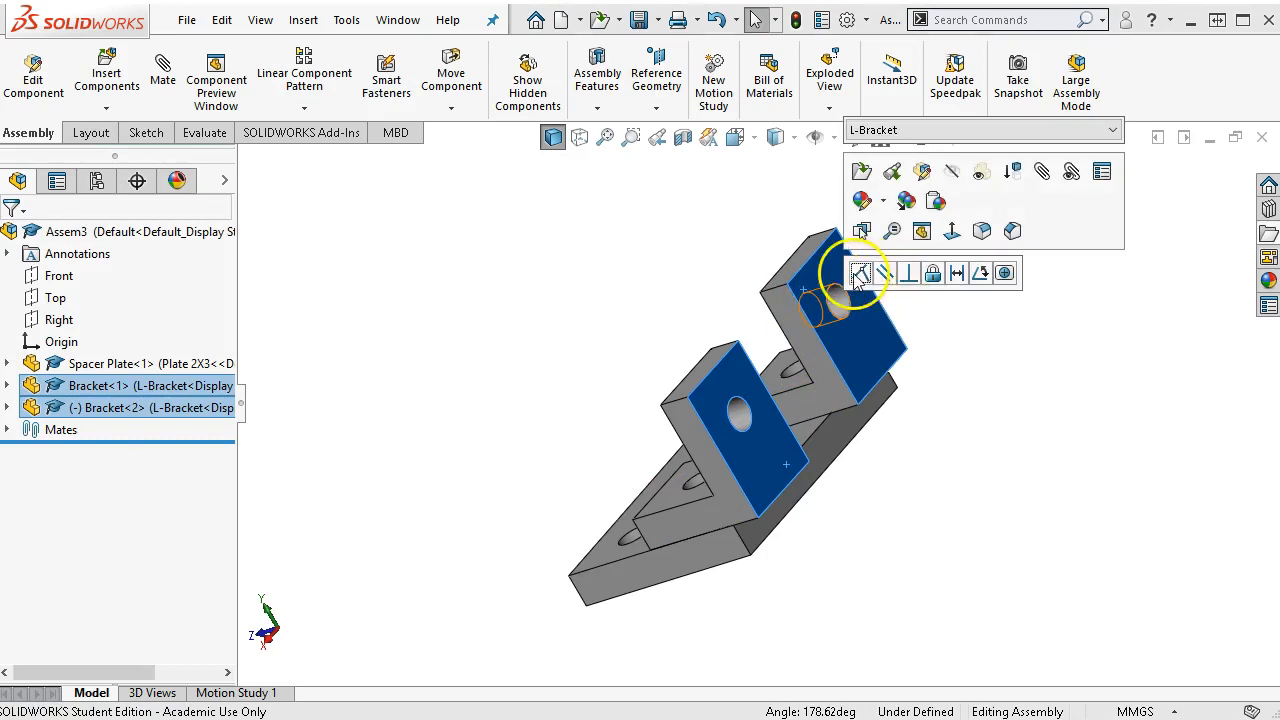
pyautogui.click(928, 416)
pyautogui.moveTo(1005, 463); pyautogui.dragTo(1049, 480, button='middle')
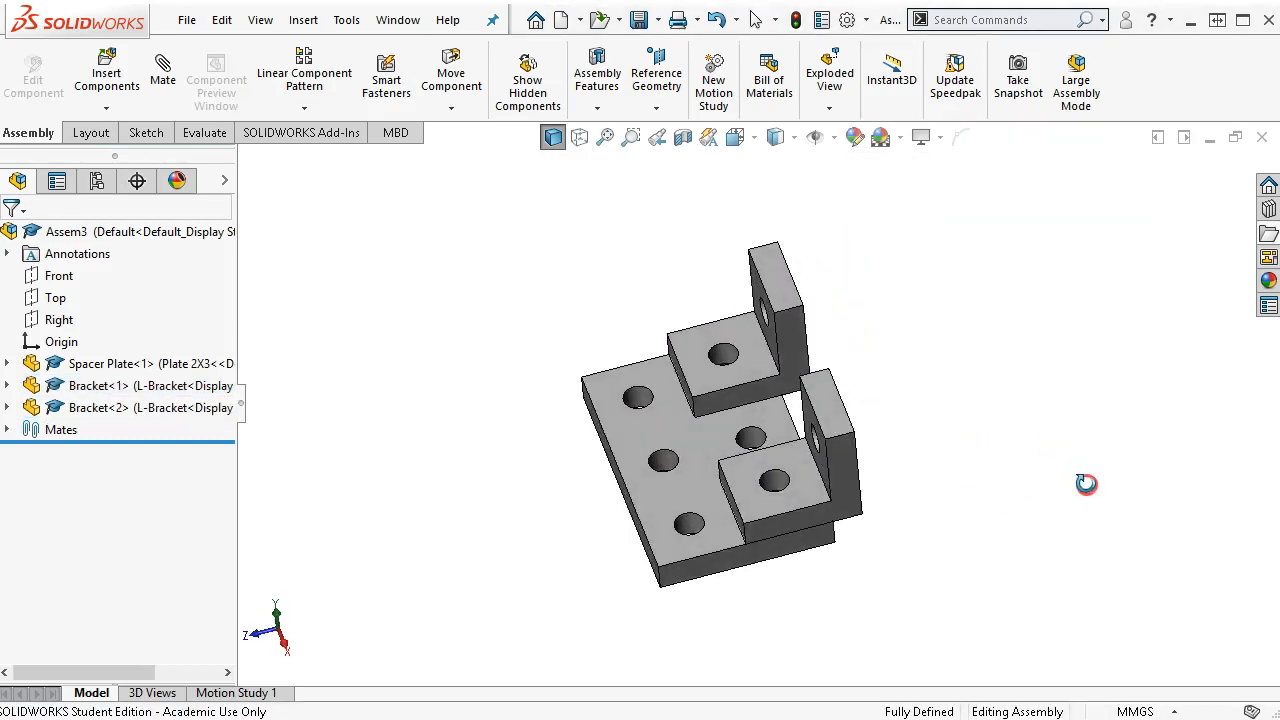
# Copy the spacer plate into free space and make one of the copy's corner holes concentric with the upright hole of the first L-bracket.
pyautogui.click(963, 378)
pyautogui.keyDown('ctrl'); pyautogui.moveTo(641, 455); pyautogui.dragTo(958, 323); pyautogui.keyUp('ctrl')
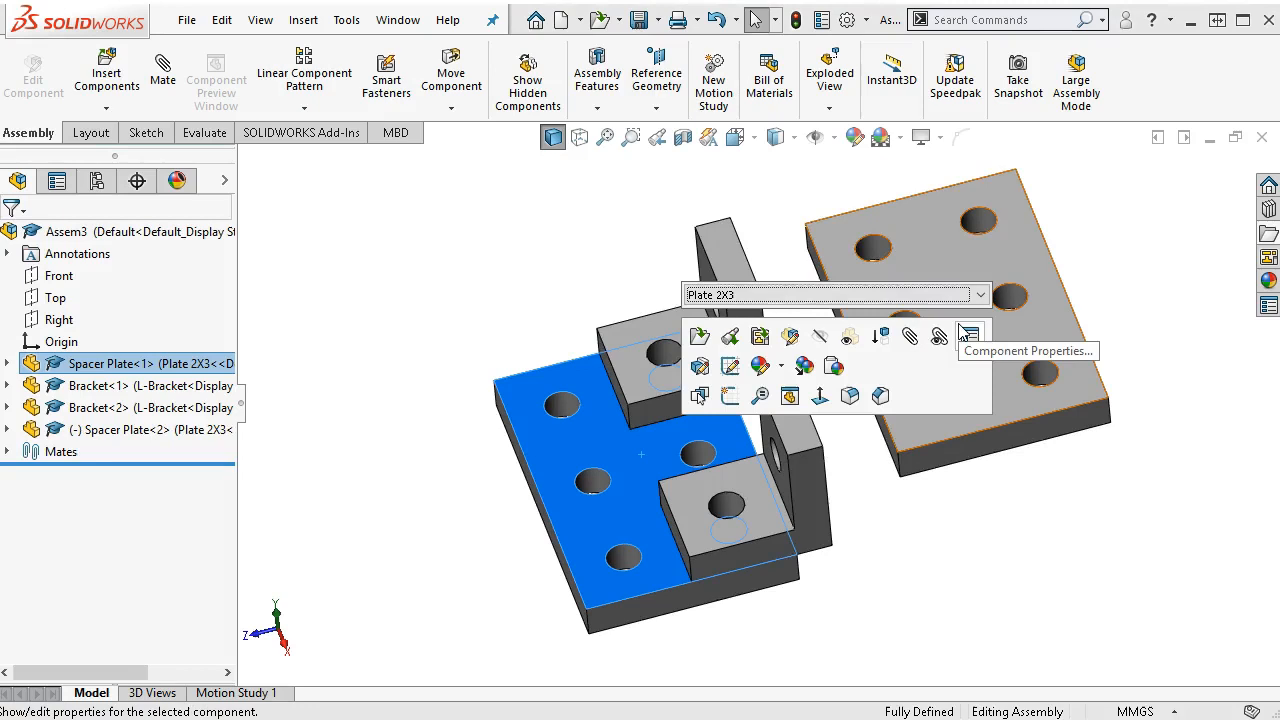
pyautogui.click(865, 247)
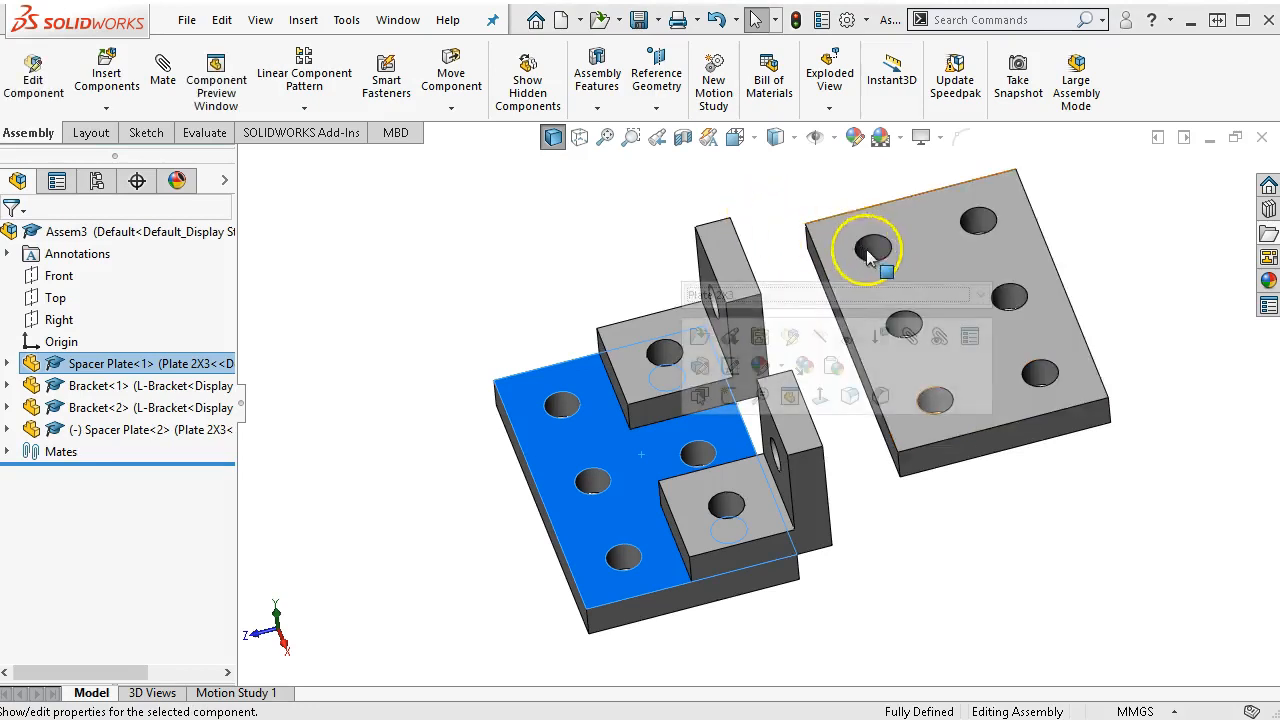
pyautogui.click(876, 252)
pyautogui.moveTo(749, 206); pyautogui.dragTo(780, 294, button='middle')
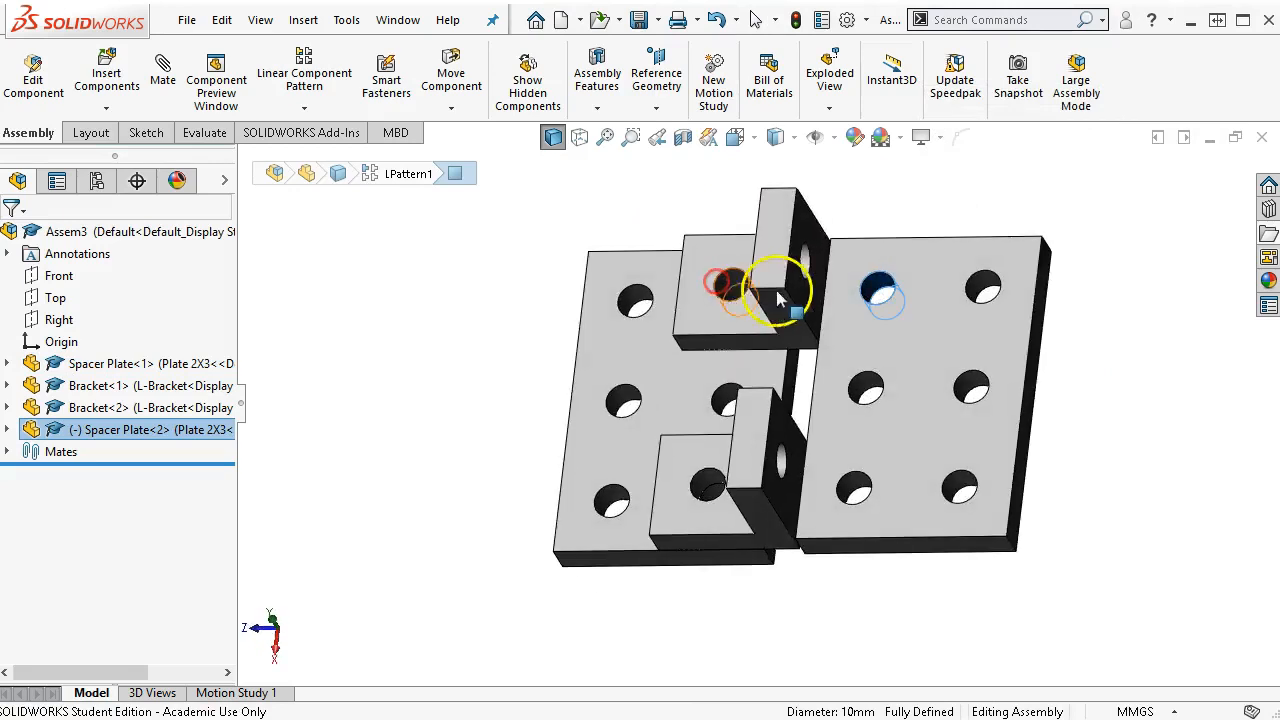
pyautogui.scroll(-2, 822, 272)
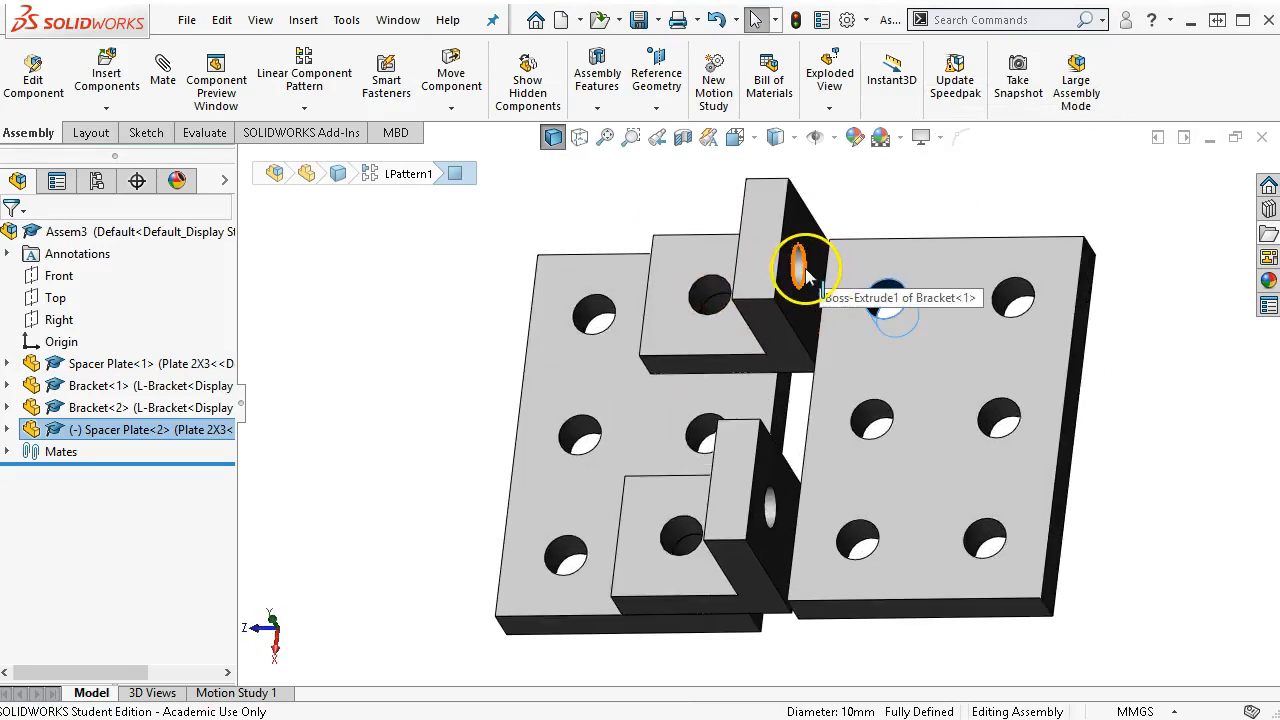
pyautogui.keyDown('ctrl'); pyautogui.click(800, 275); pyautogui.keyUp('ctrl')
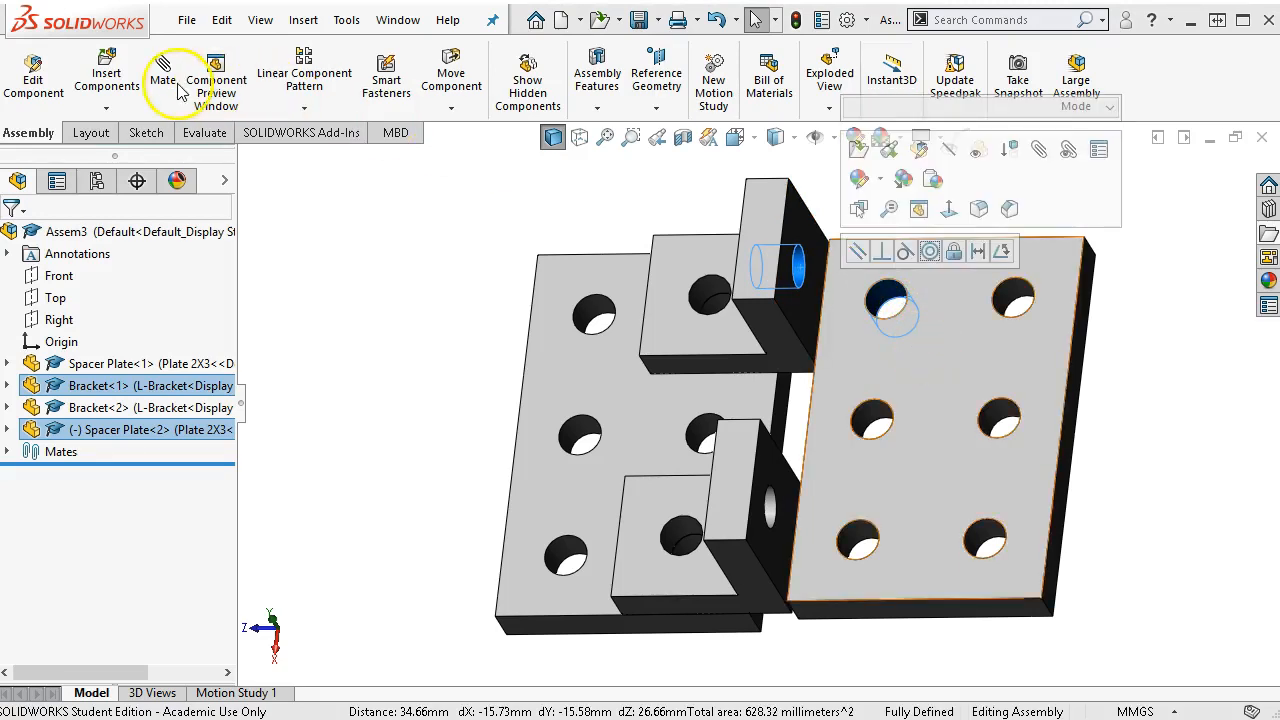
pyautogui.click(106, 72)
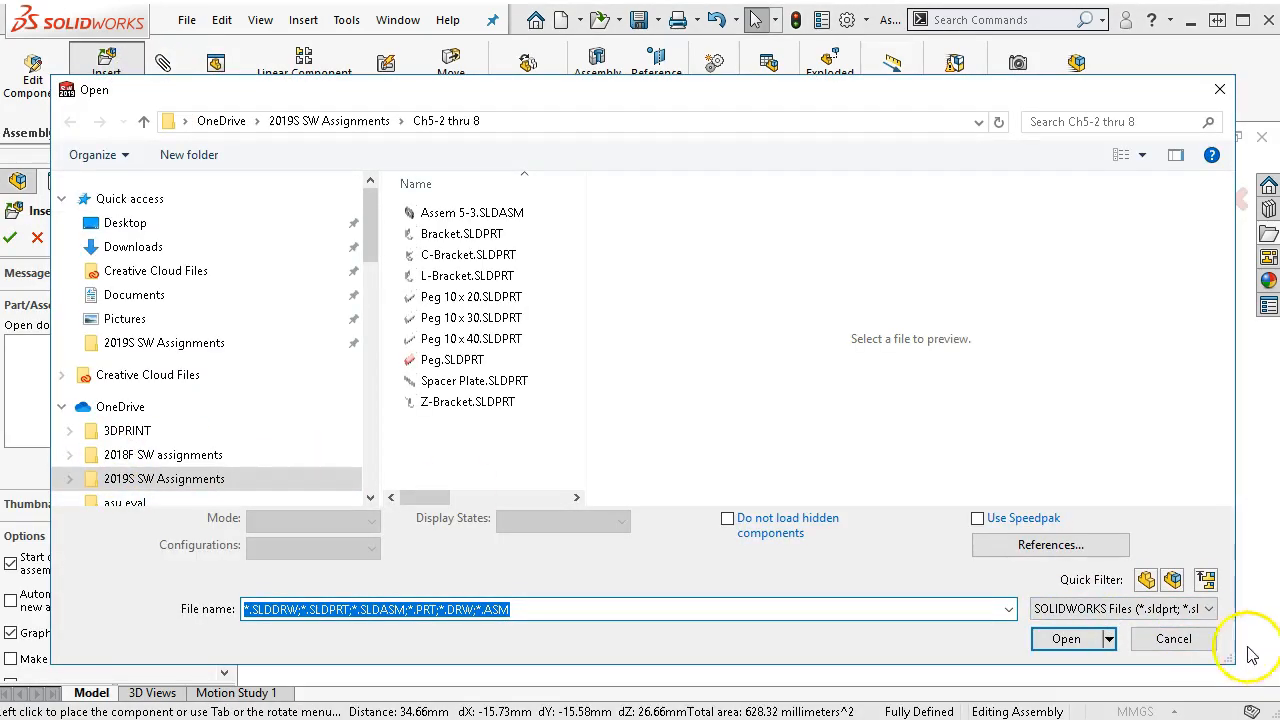
pyautogui.click(1200, 642)
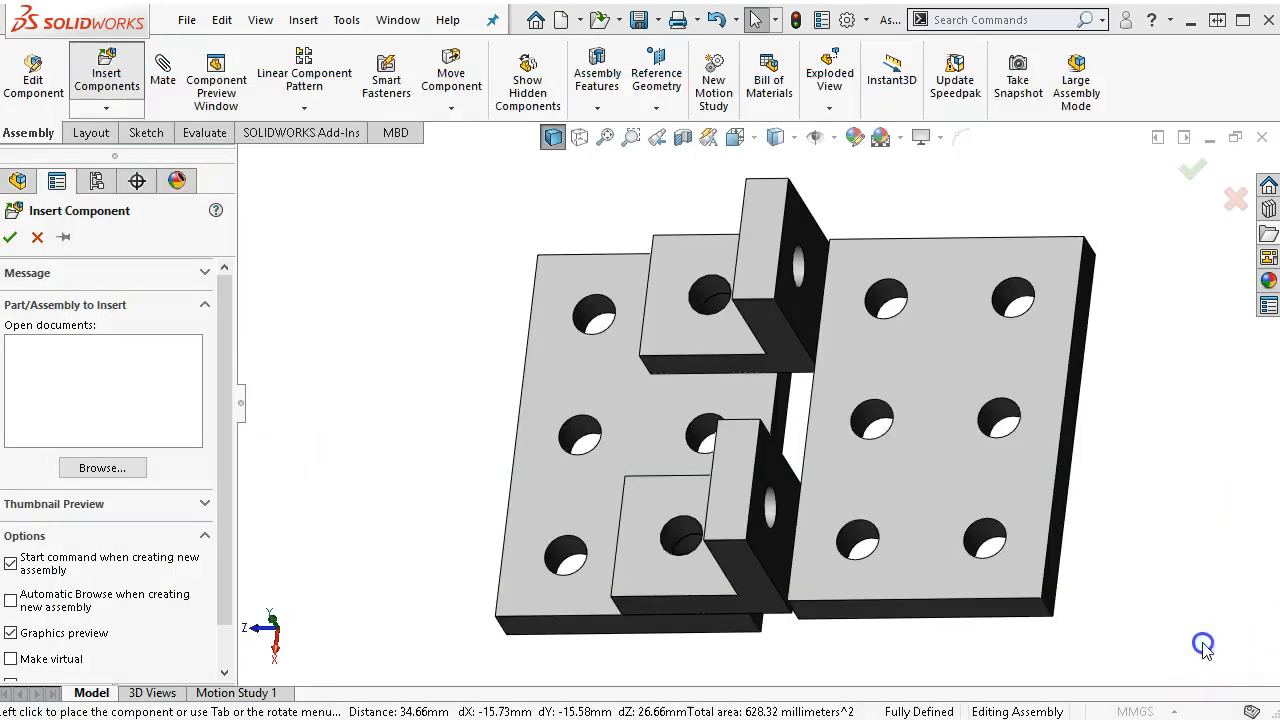
pyautogui.click(878, 297)
pyautogui.keyDown('ctrl'); pyautogui.click(801, 270); pyautogui.keyUp('ctrl')
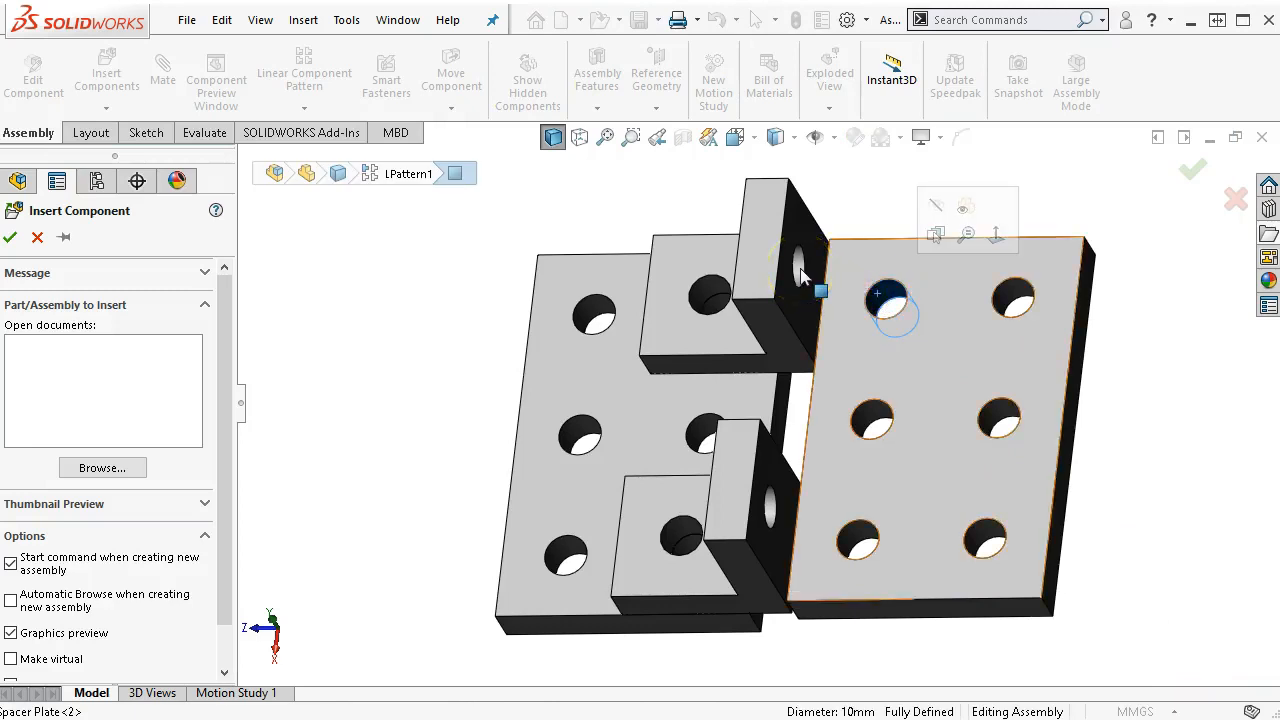
pyautogui.click(929, 251)
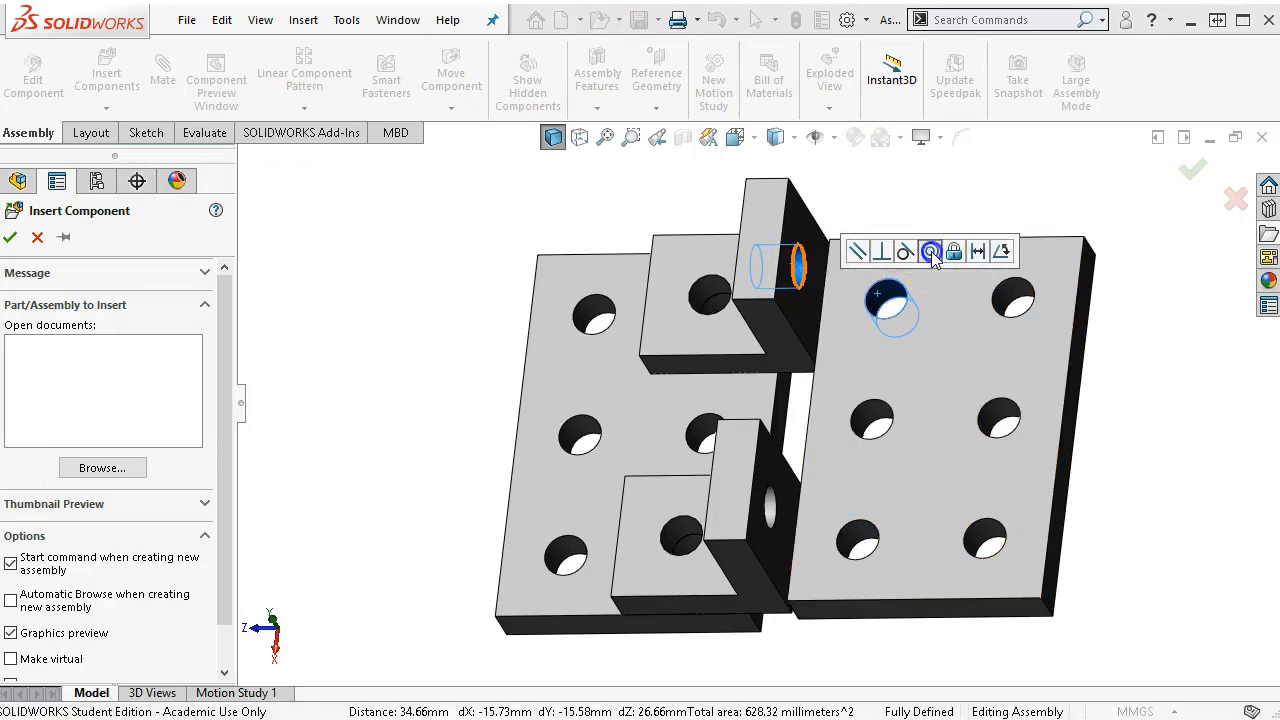
# Make the hole at the other end of the copied plate's row concentric with the second L-bracket's upright hole.
pyautogui.moveTo(888, 544); pyautogui.dragTo(930, 445, button='middle')
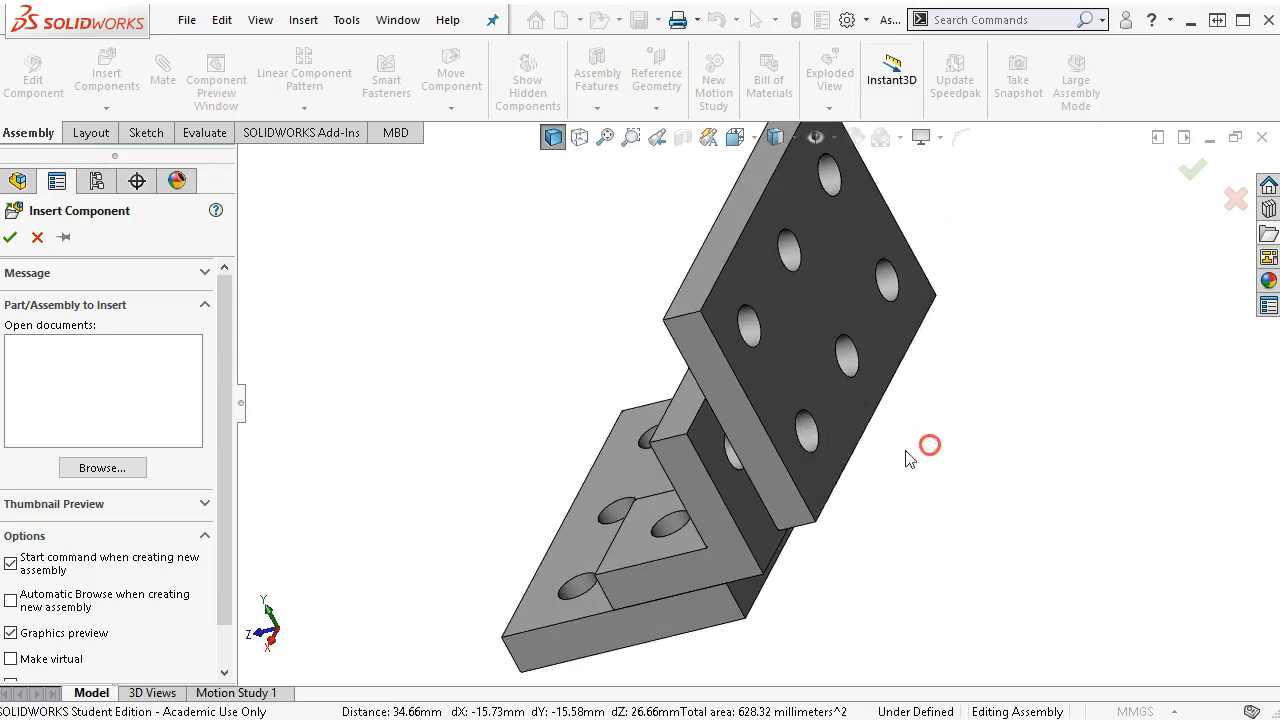
pyautogui.click(807, 436)
pyautogui.scroll(-2, 737, 471)
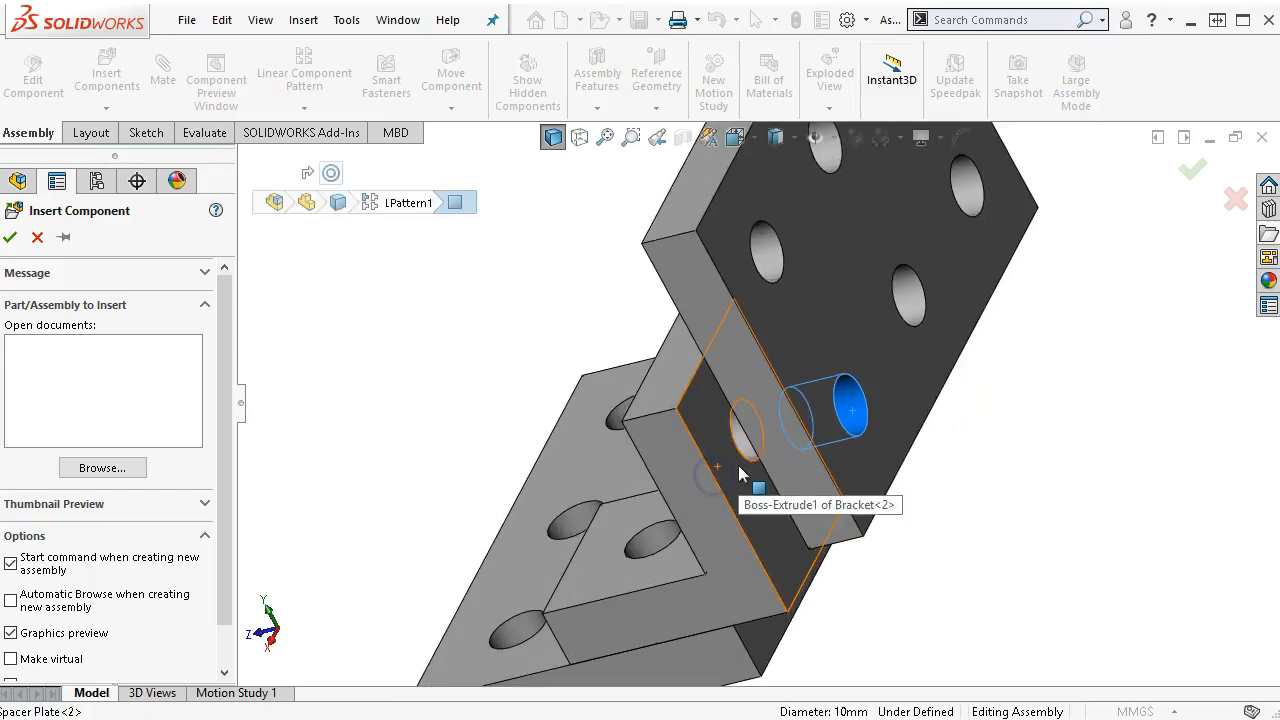
pyautogui.click(744, 452)
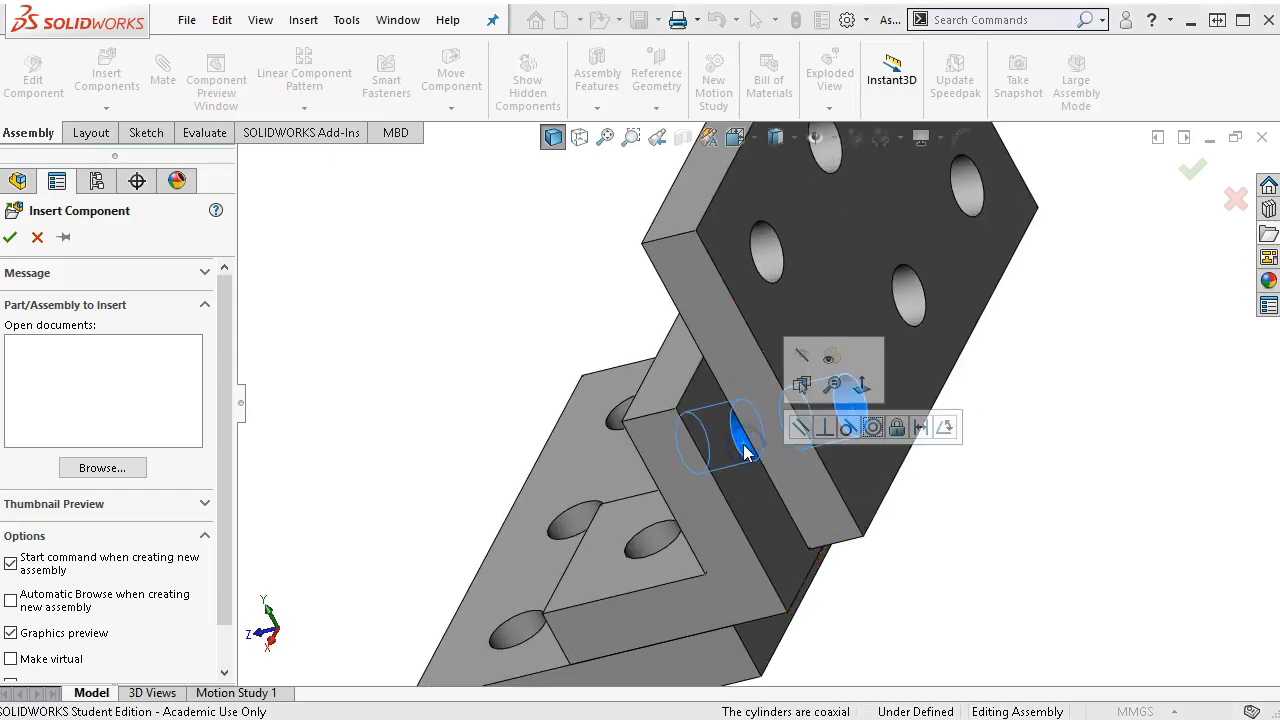
pyautogui.click(873, 430)
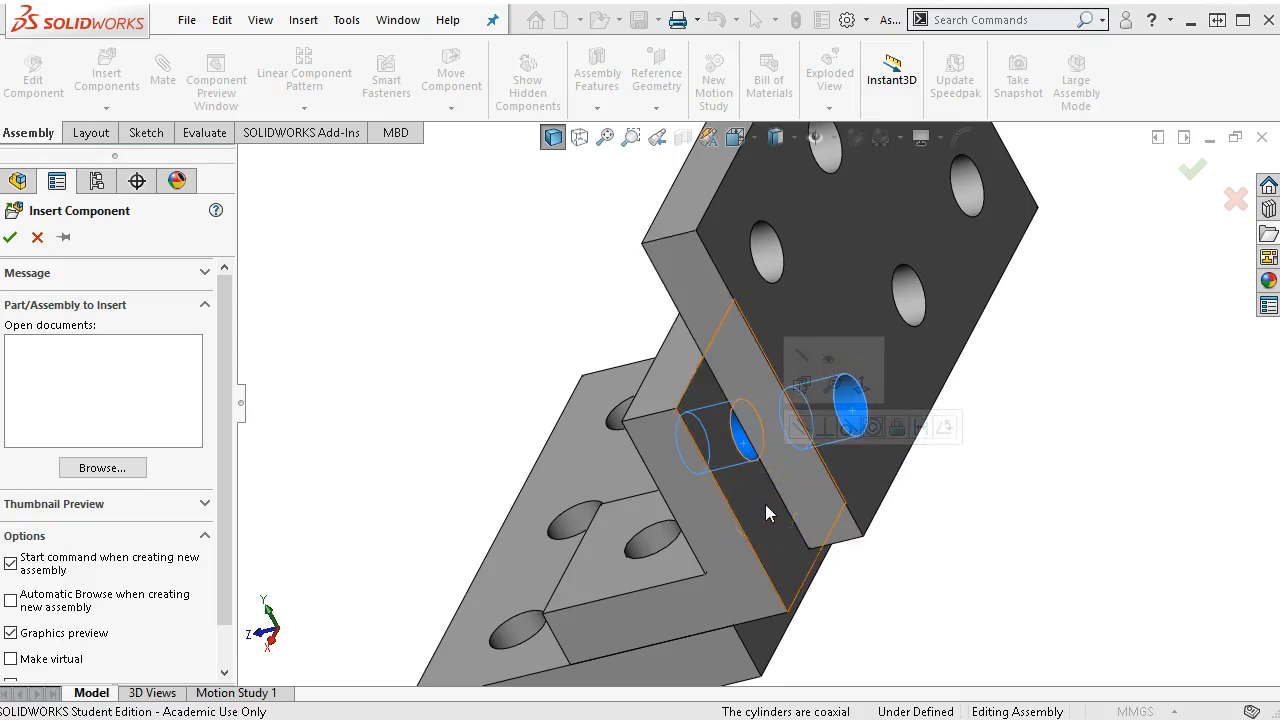
pyautogui.click(777, 500)
pyautogui.click(875, 427)
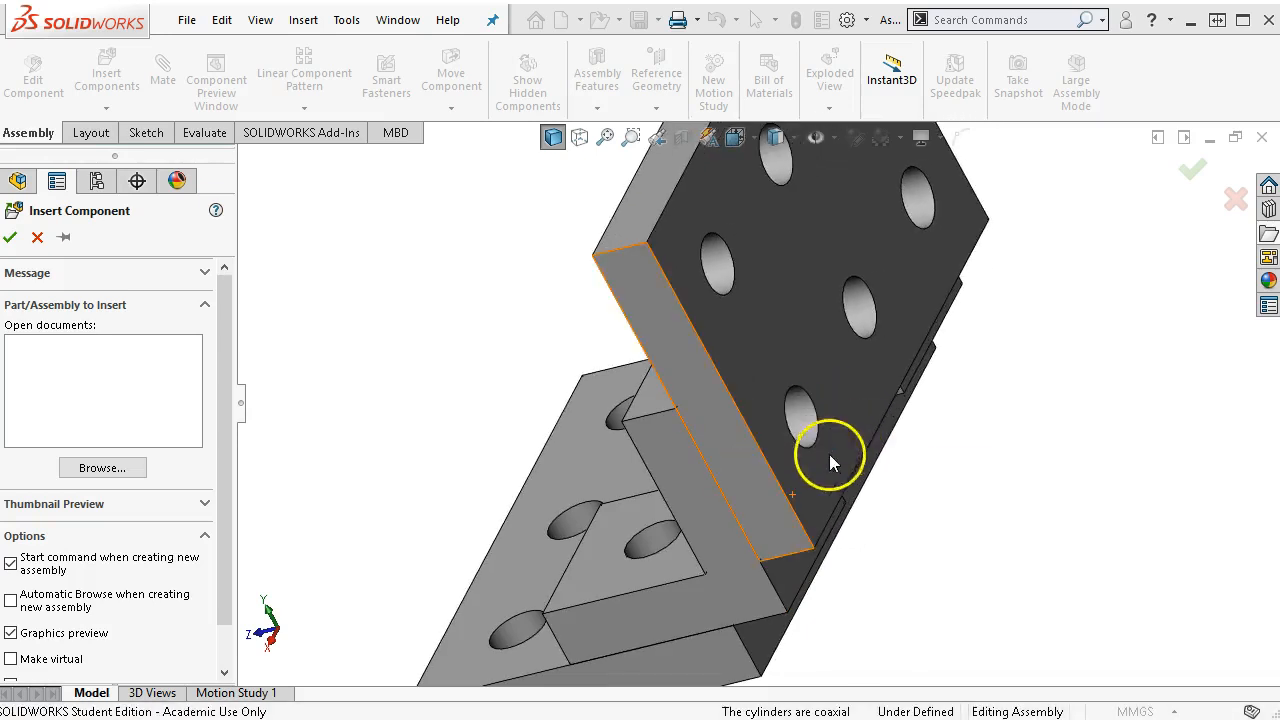
# Pull the copied plate clear of the brackets and mate its facing side coincident with the second L-bracket's outer back face.
pyautogui.moveTo(697, 345); pyautogui.dragTo(894, 294)
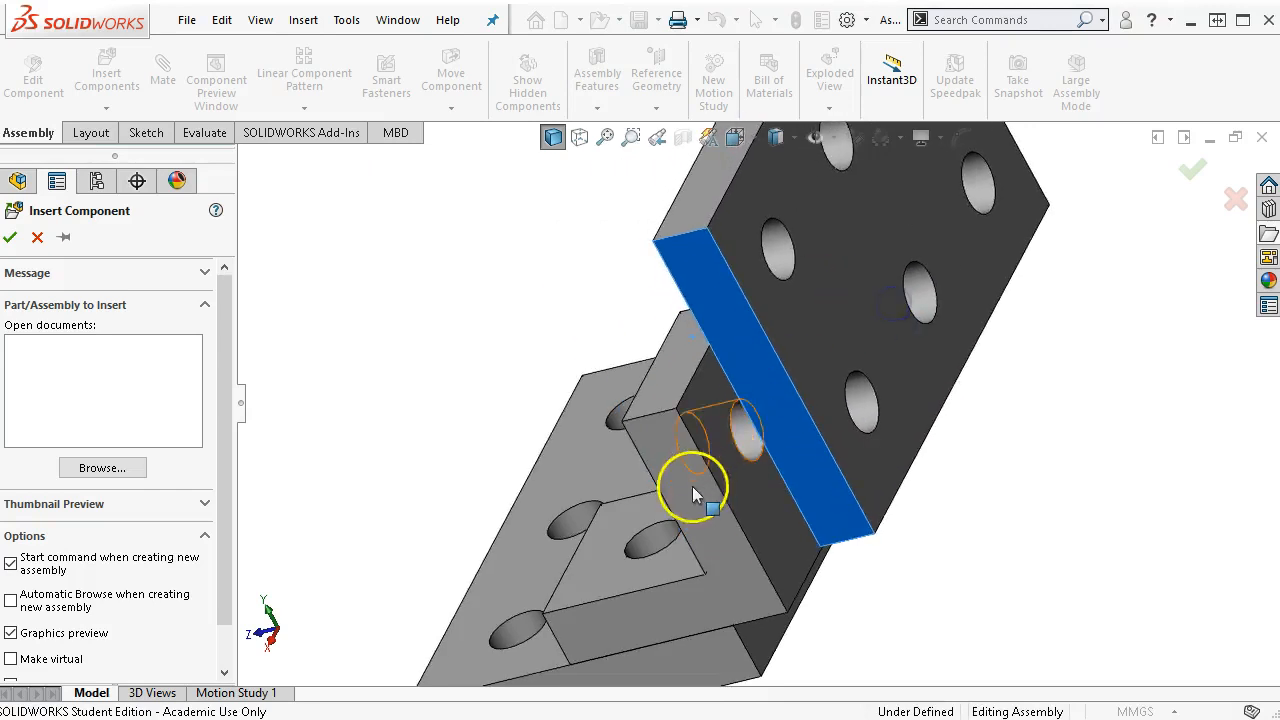
pyautogui.click(783, 485)
pyautogui.moveTo(864, 429); pyautogui.dragTo(915, 437, button='middle')
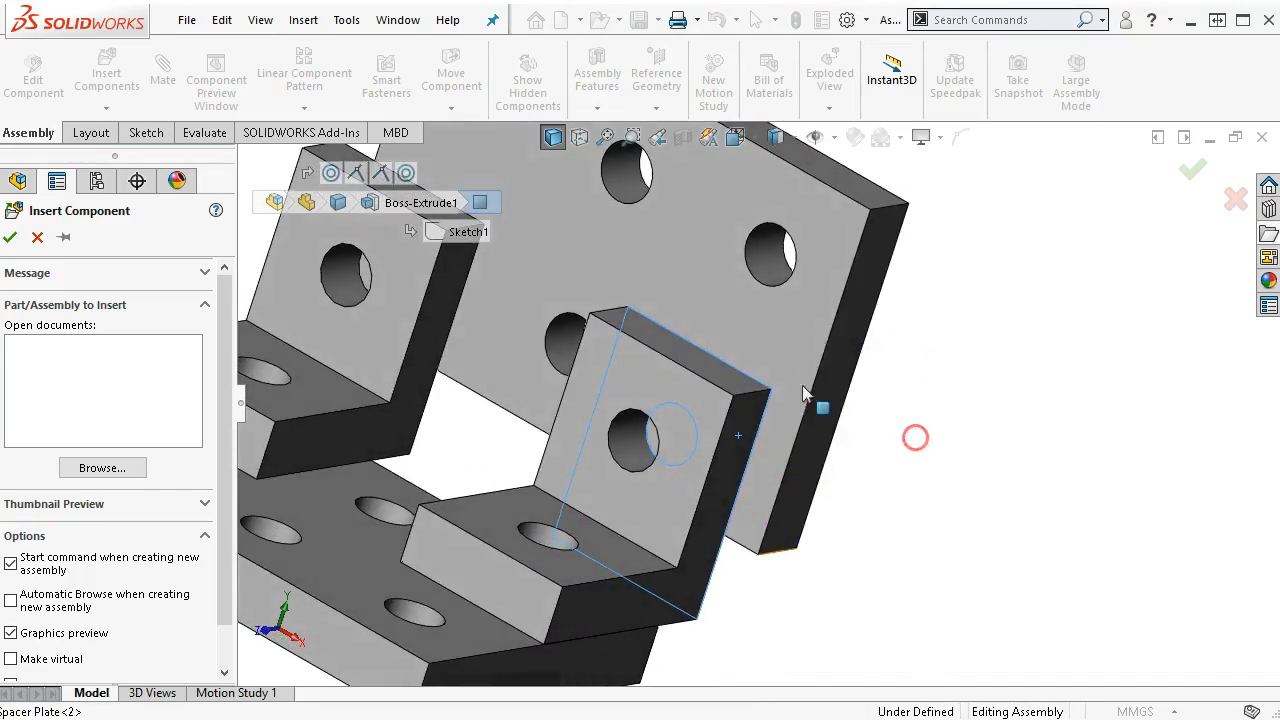
pyautogui.click(751, 343)
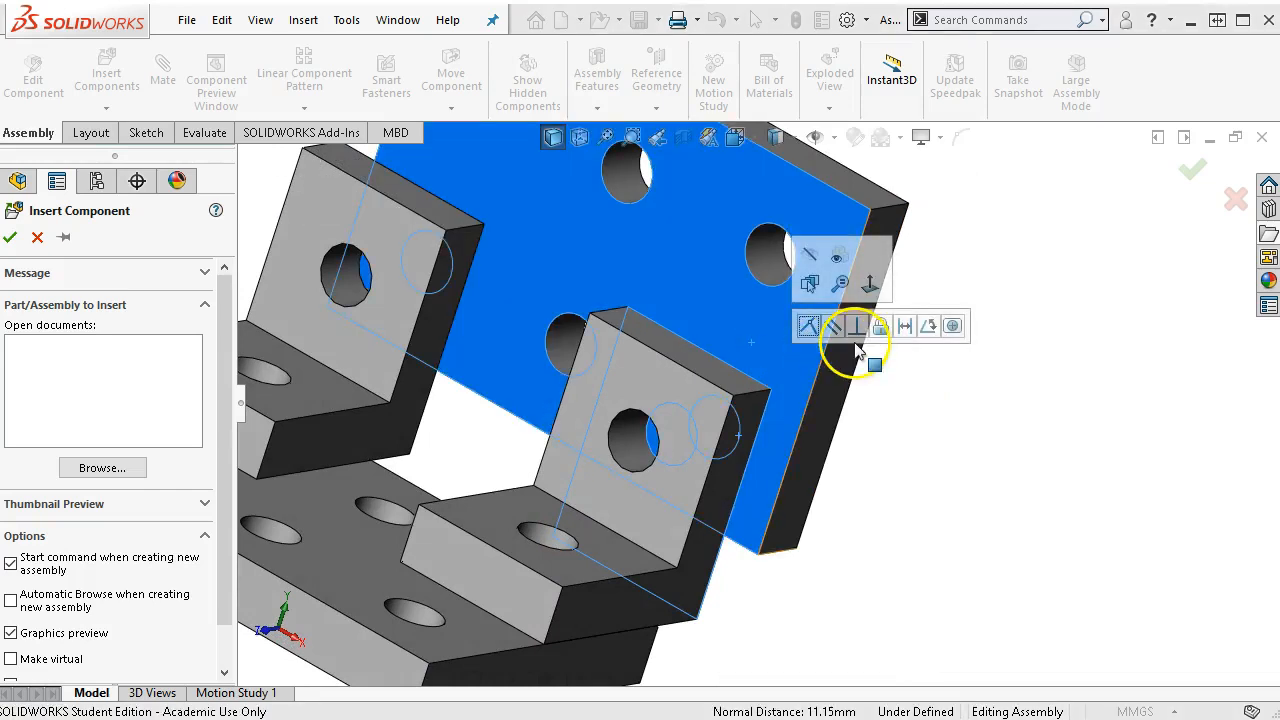
pyautogui.click(808, 326)
pyautogui.click(37, 237)
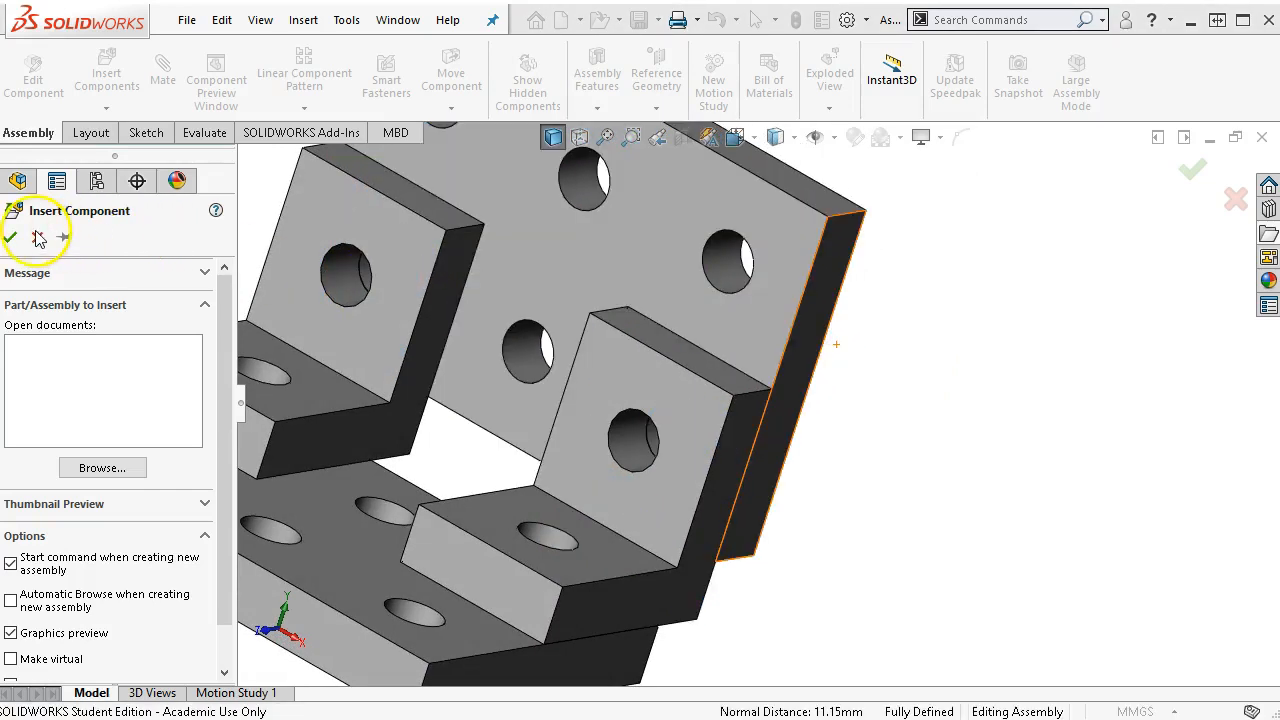
pyautogui.click(1133, 438)
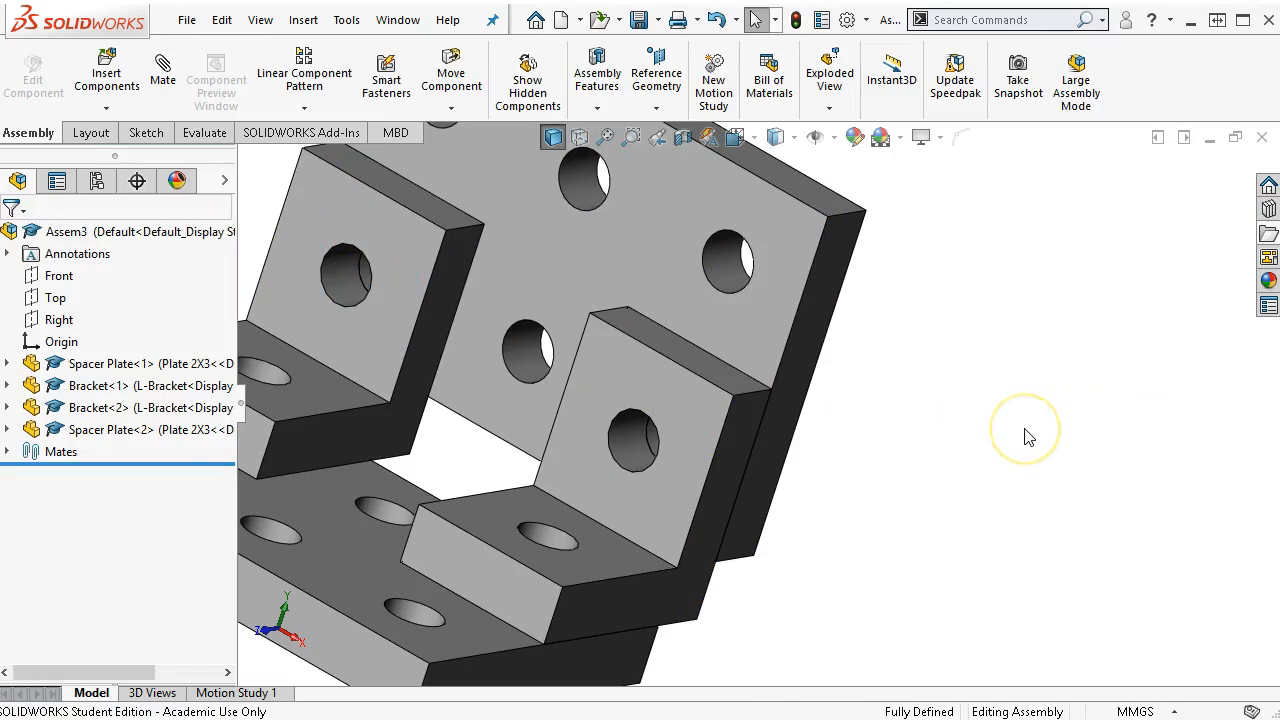
# Show the assembly in isometric view and reorder the copied spacer plate directly beneath the first one in the component list.
pyautogui.hotkey('ctrl', '7')
pyautogui.click(477, 146)
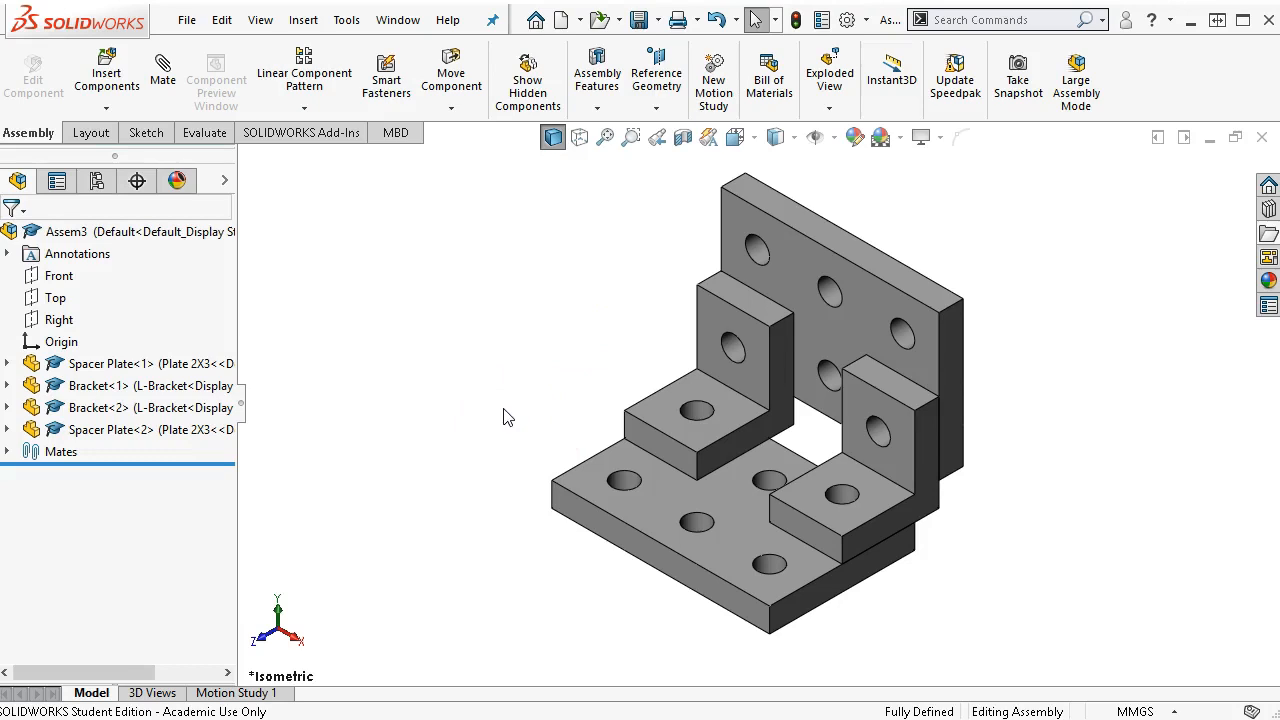
pyautogui.moveTo(155, 430); pyautogui.dragTo(134, 374)
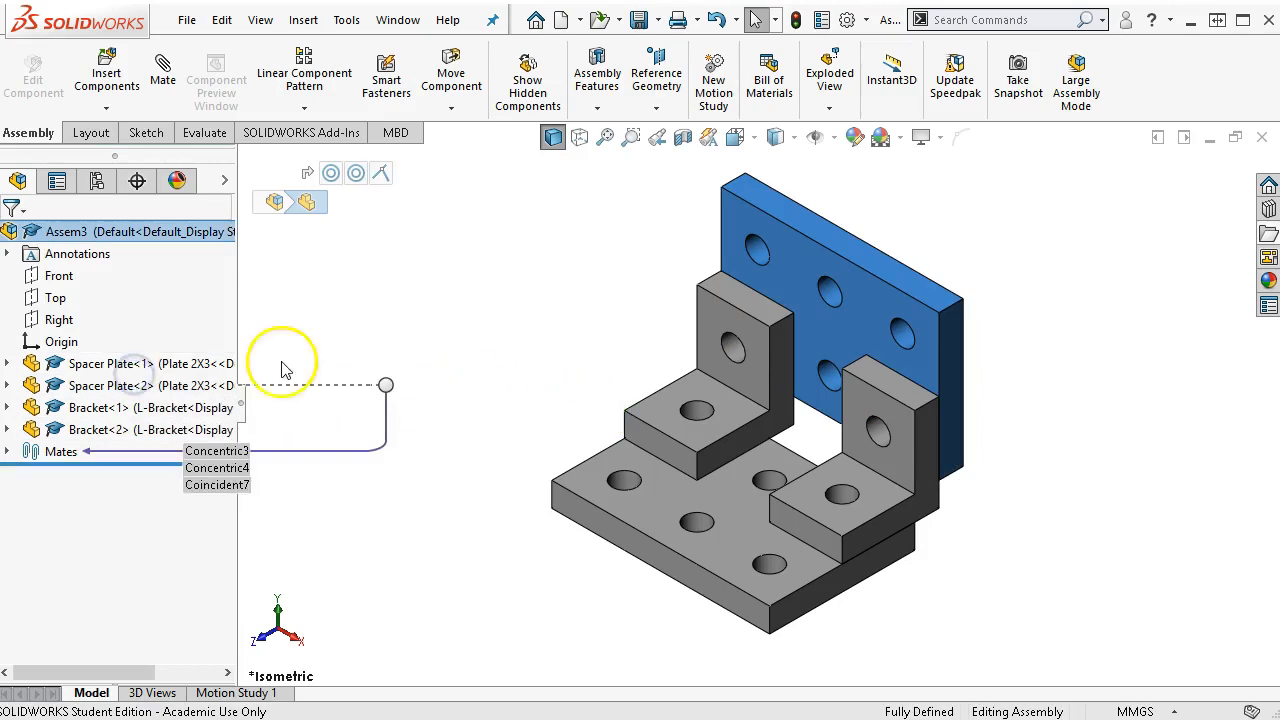
pyautogui.click(448, 378)
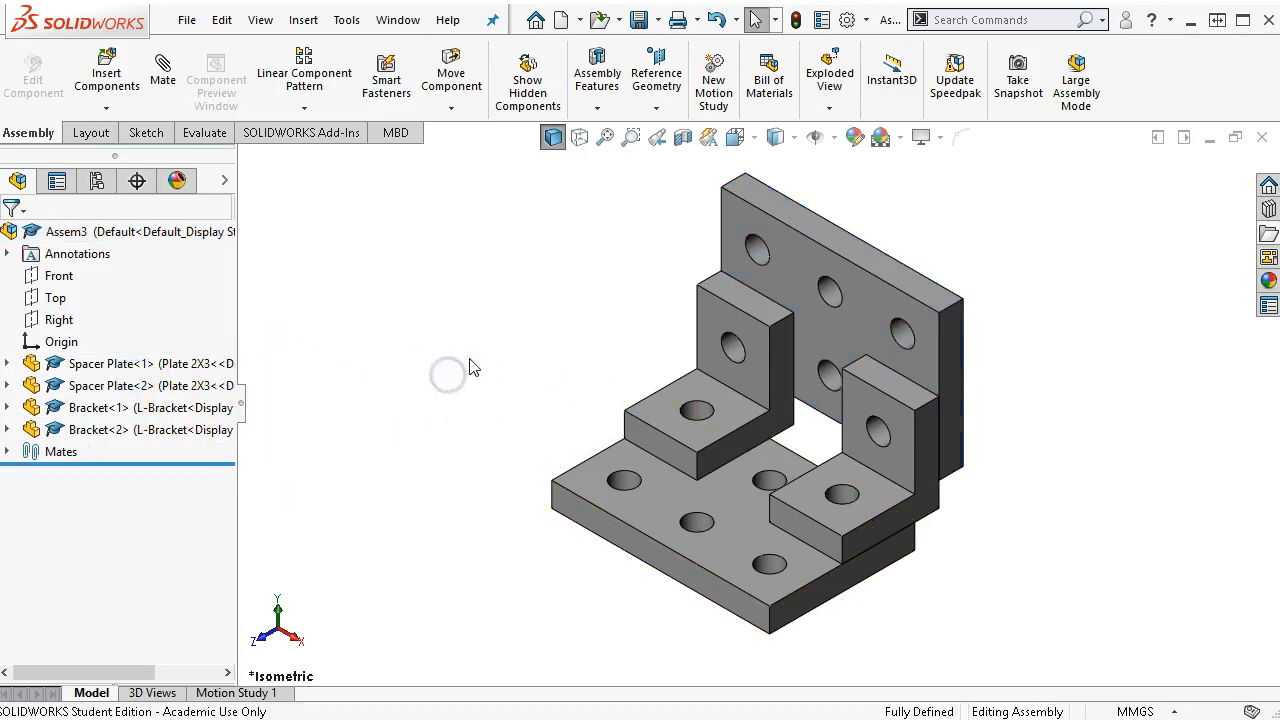
# Insert Peg.SLDPRT in its Peg 10 x 20 configuration by mate reference in the first L-bracket's upright hole, flipped to sit inside it.
pyautogui.click(93, 90)
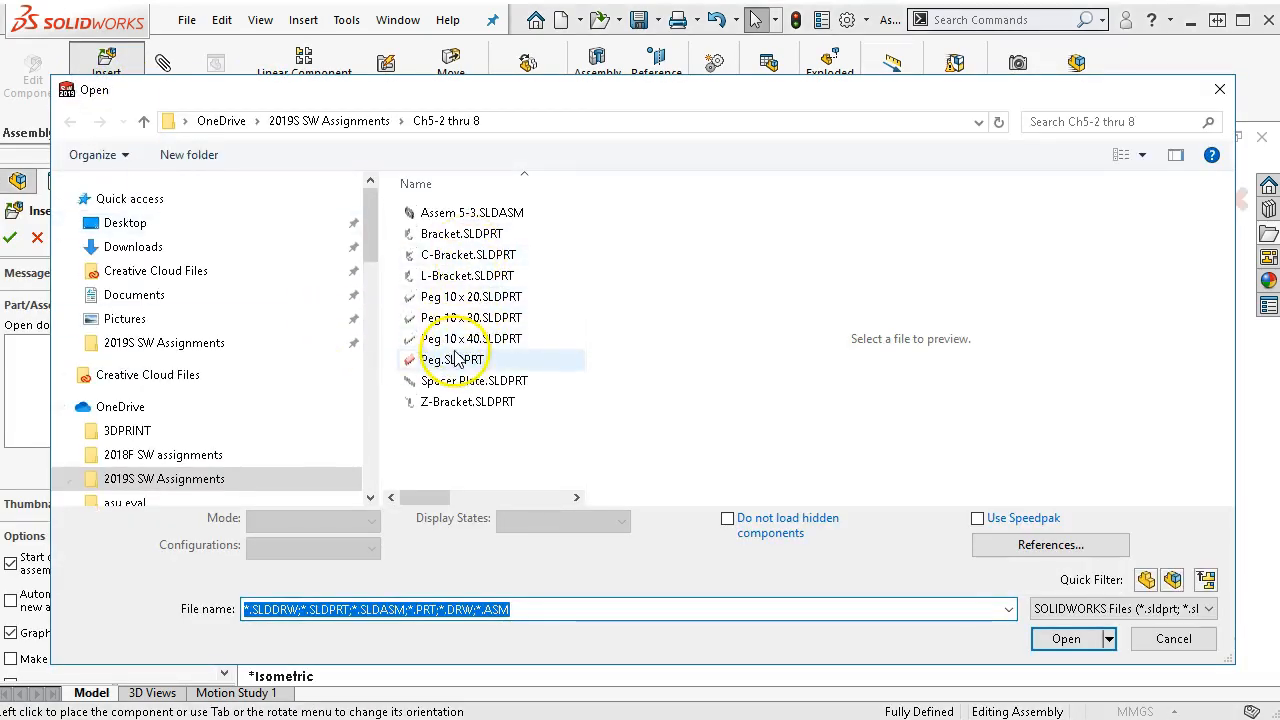
pyautogui.click(450, 359)
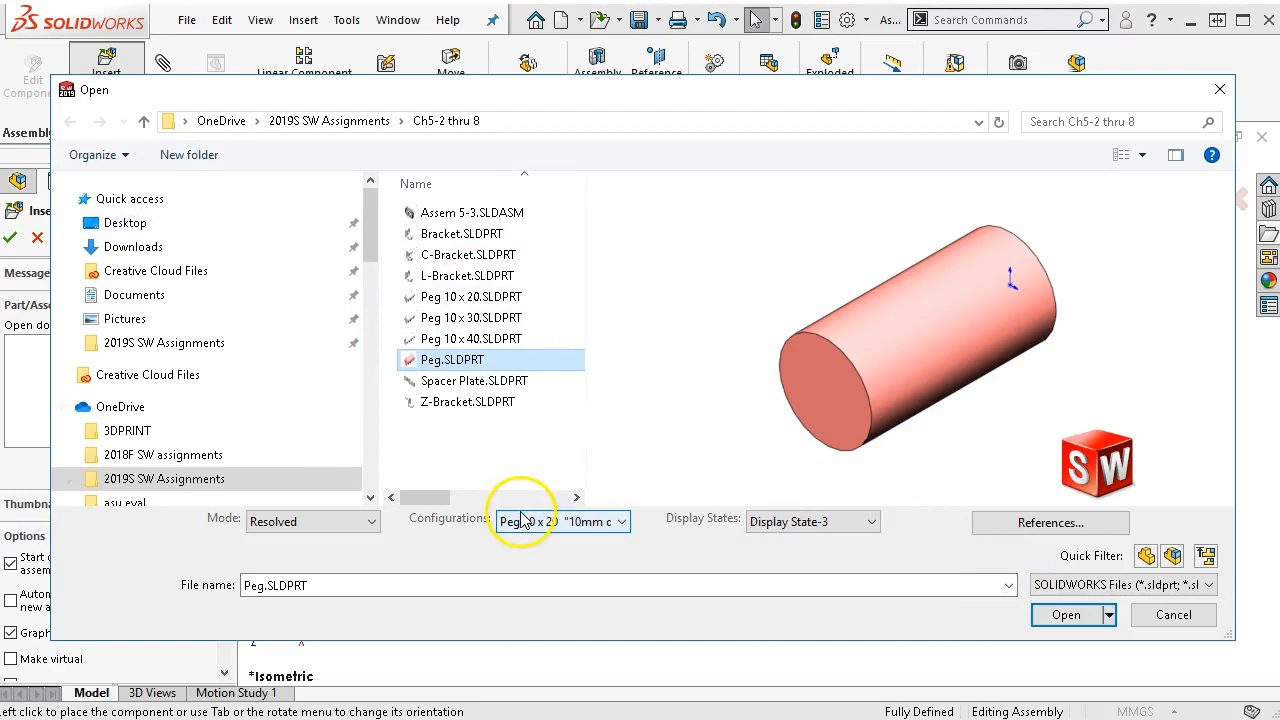
pyautogui.click(1060, 614)
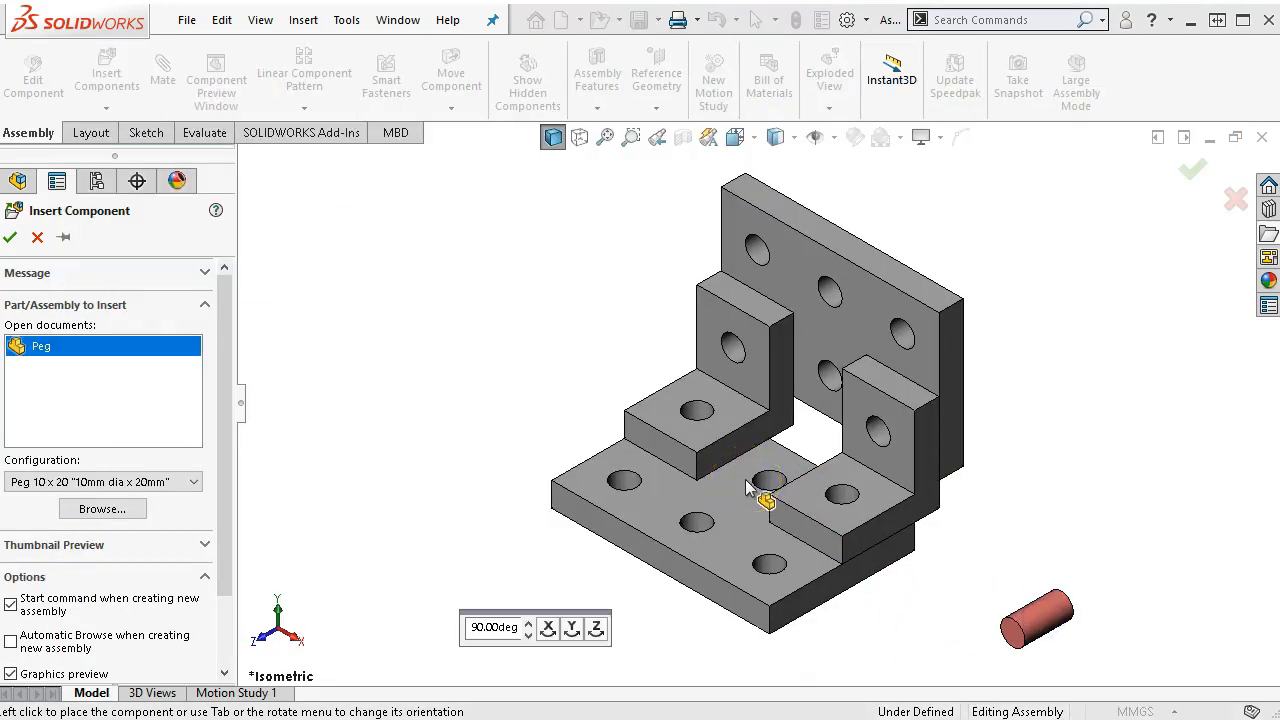
pyautogui.click(748, 358)
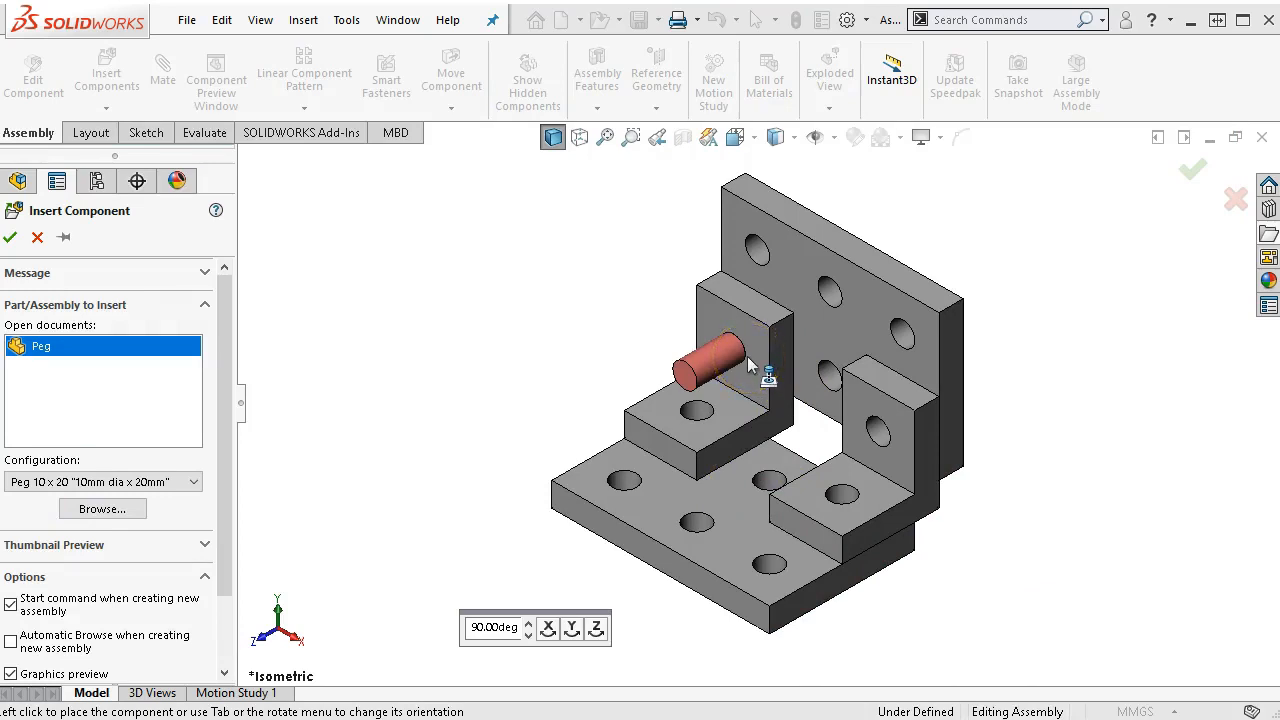
pyautogui.press('Tab')
pyautogui.click(737, 345)
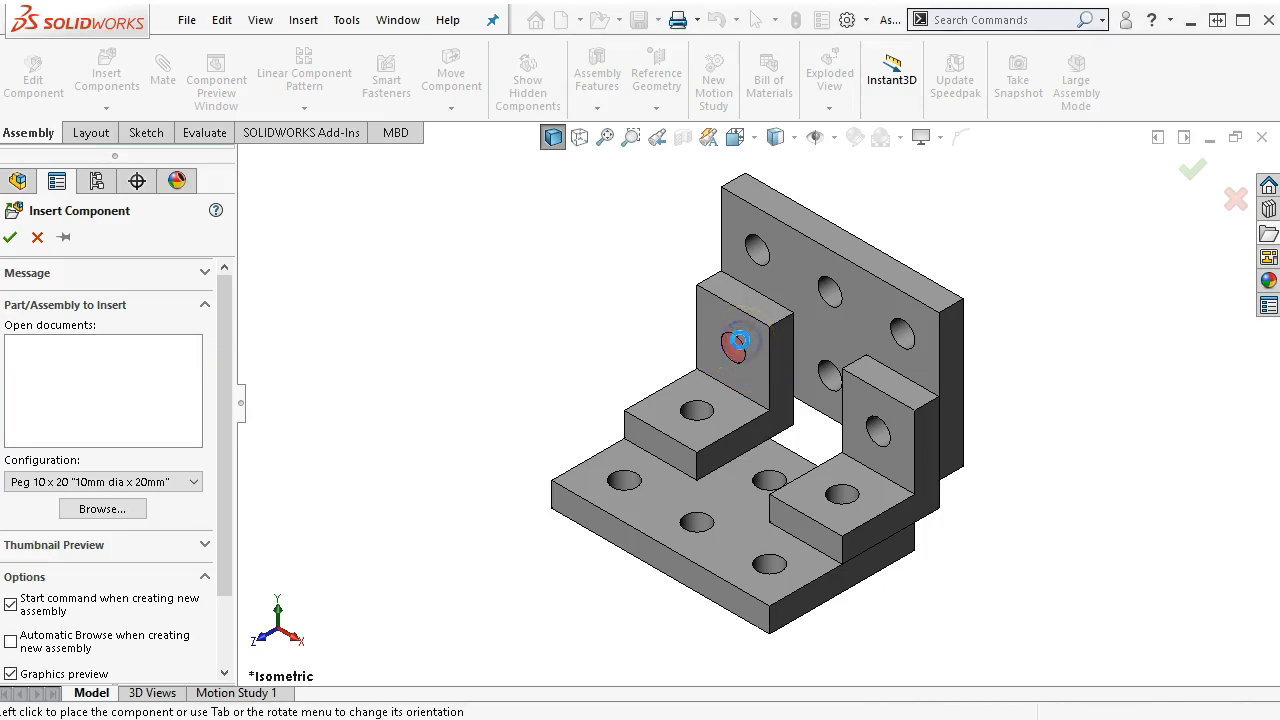
pyautogui.click(697, 422)
# Copy the peg into the base hole of the first L-bracket, flipping it so it sits inside the hole.
pyautogui.click(725, 345)
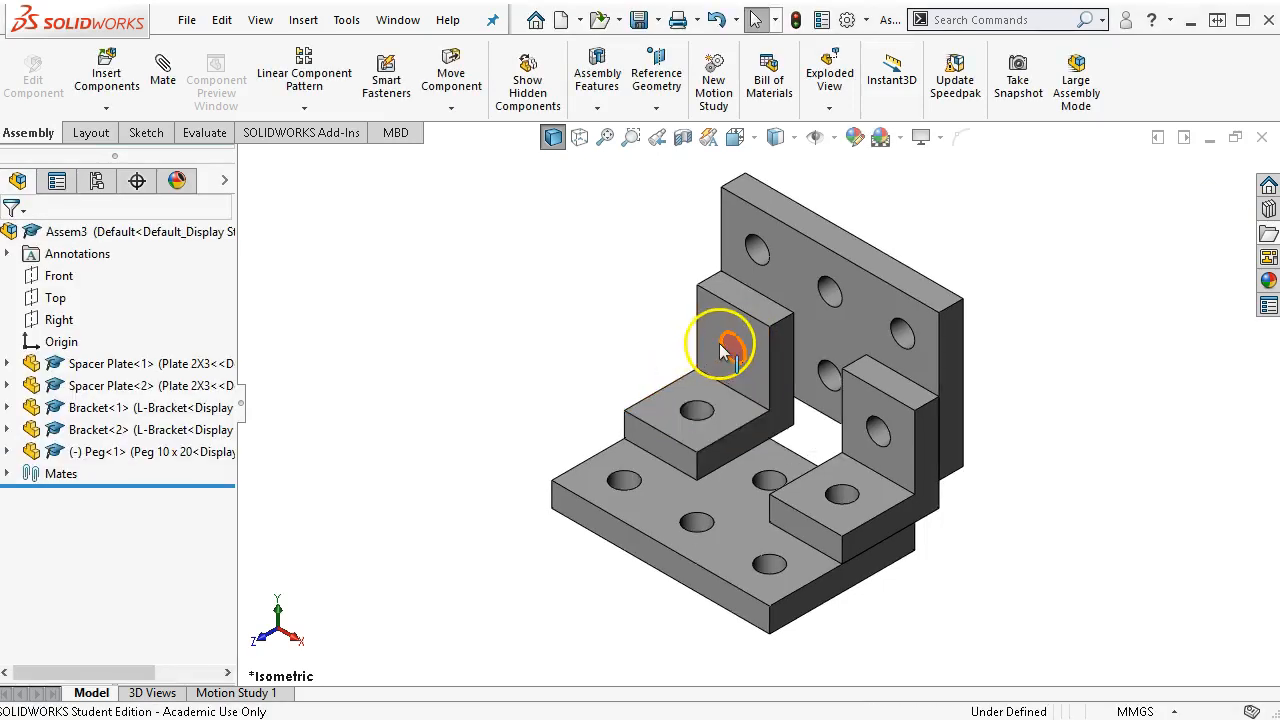
pyautogui.moveTo(730, 348); pyautogui.dragTo(700, 415)
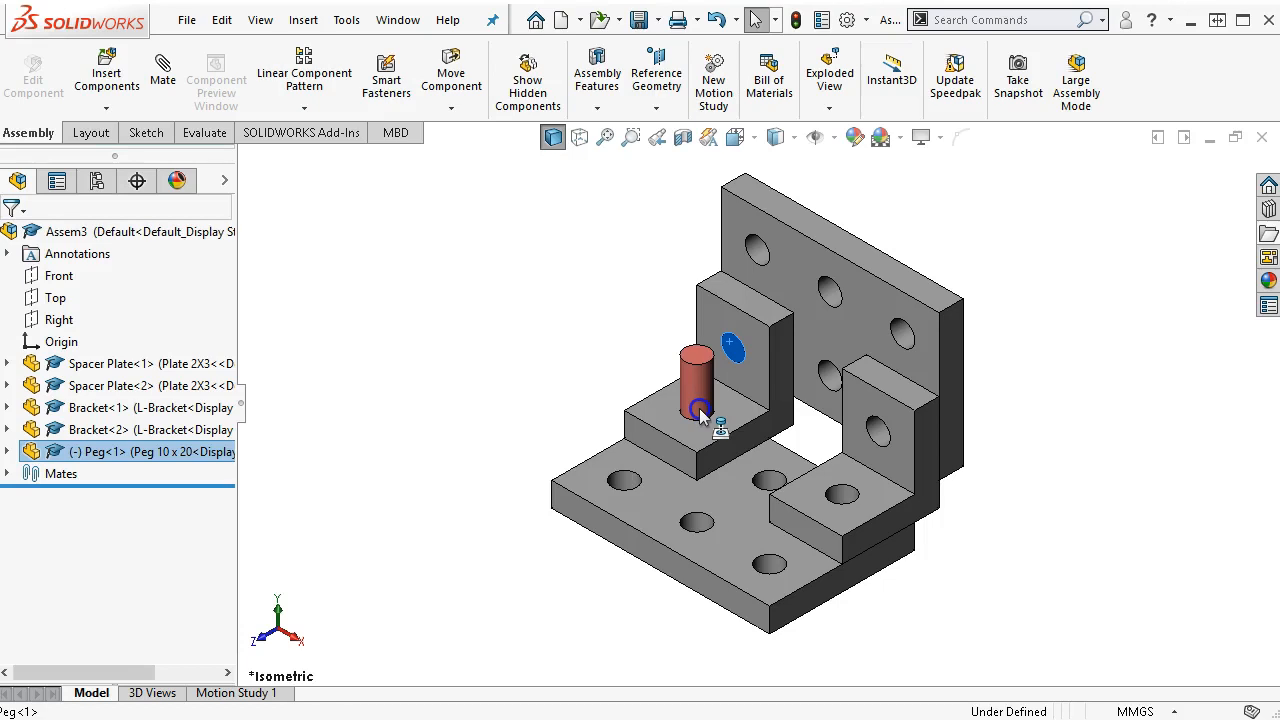
pyautogui.moveTo(700, 414); pyautogui.dragTo(701, 415)
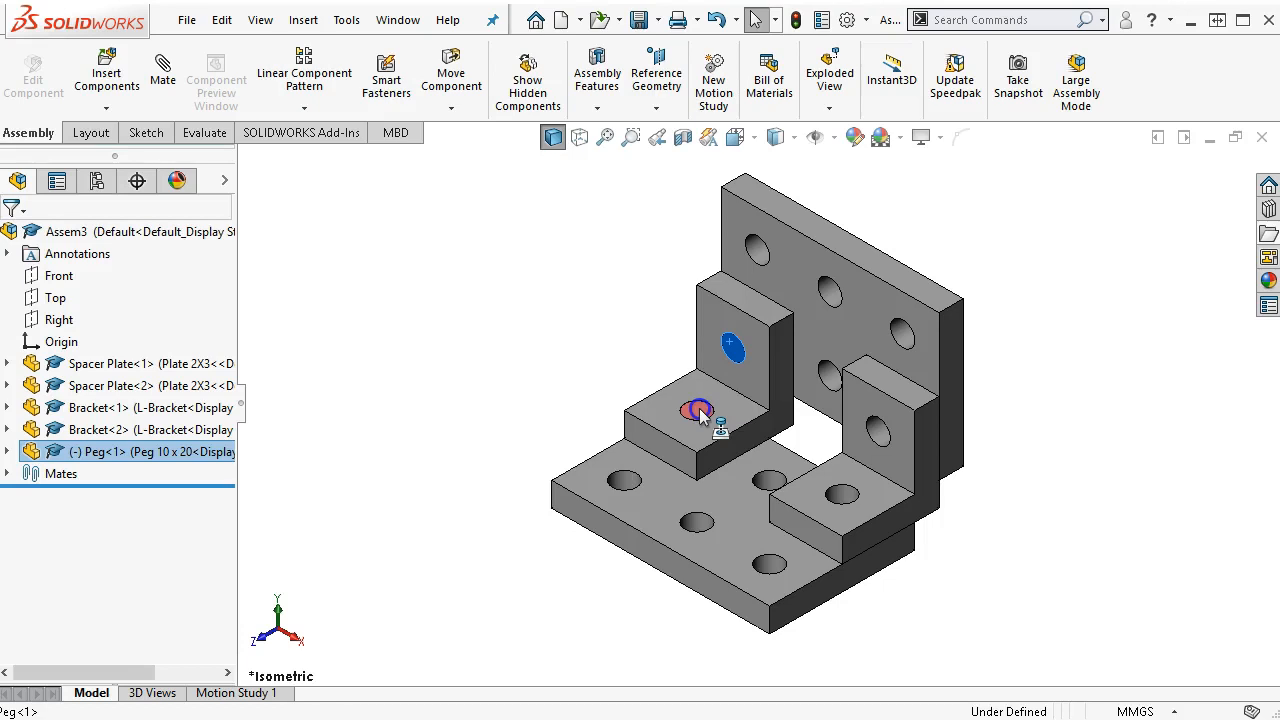
pyautogui.moveTo(700, 414); pyautogui.dragTo(701, 415)
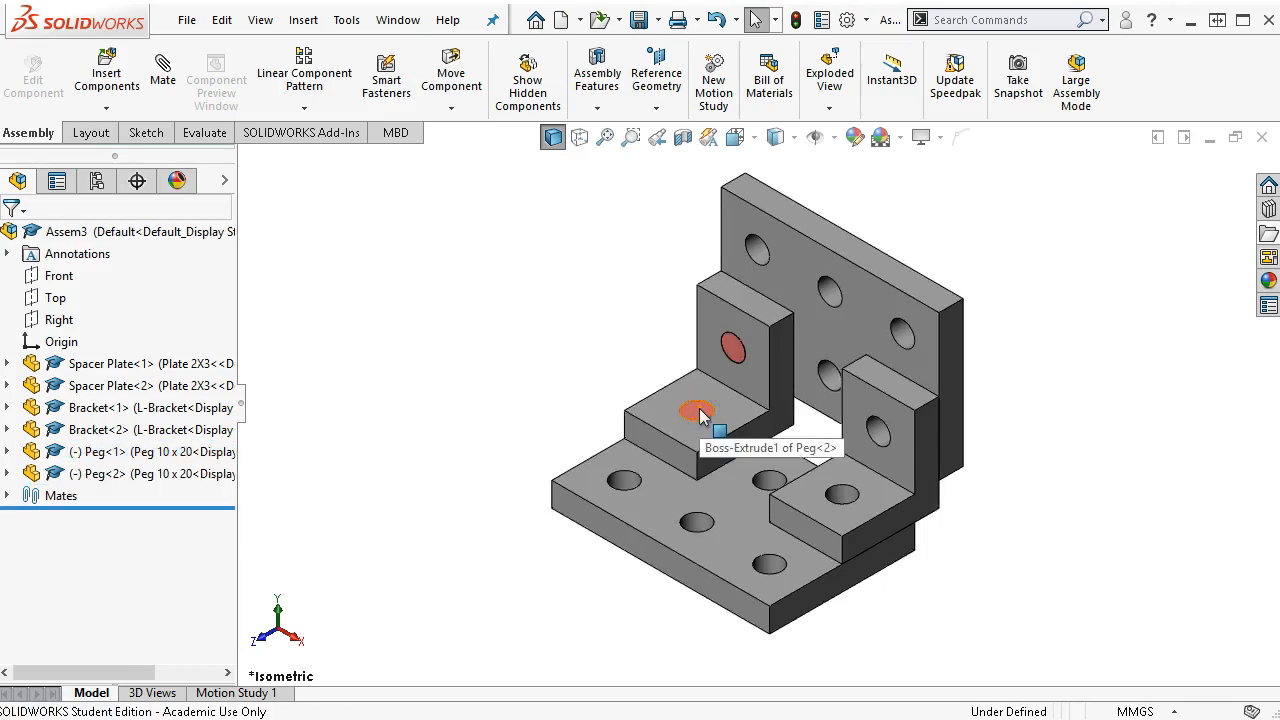
pyautogui.click(585, 377)
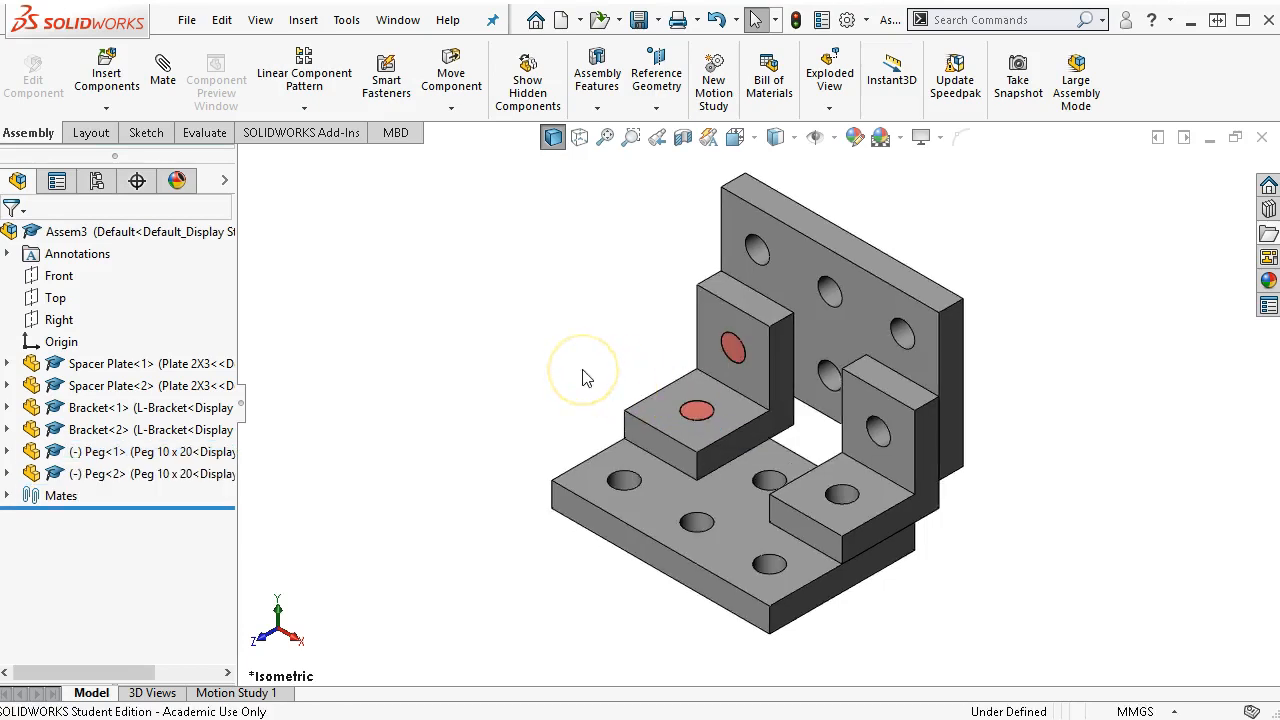
# Copy the first L-bracket's base peg into the base hole of the second L-bracket.
pyautogui.press('f')
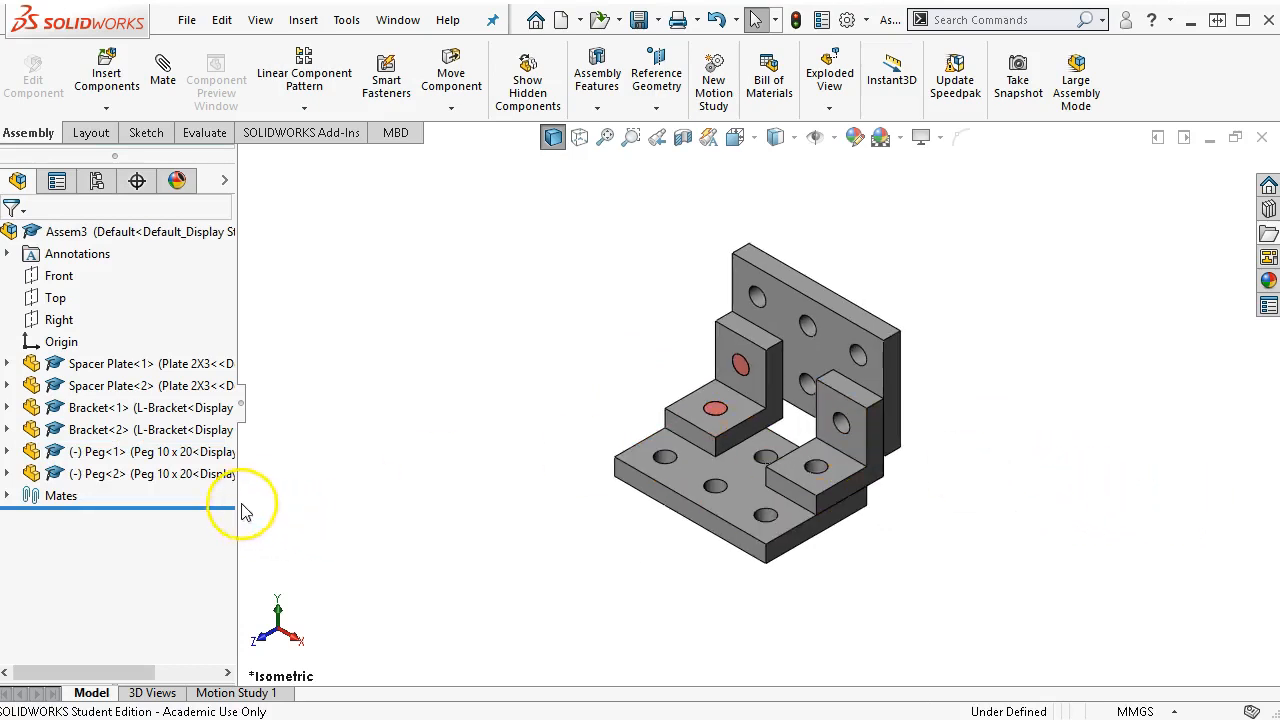
pyautogui.scroll(-3, 1143, 443)
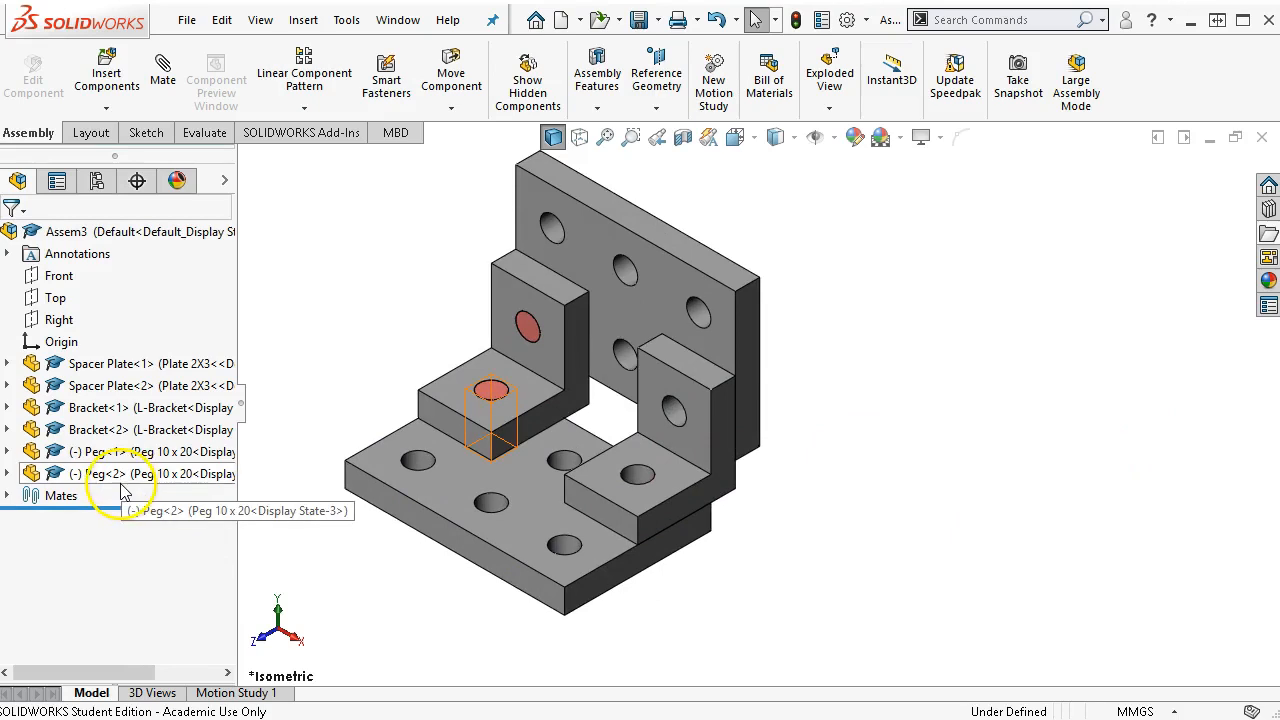
pyautogui.click(125, 473)
pyautogui.moveTo(200, 471); pyautogui.dragTo(626, 472)
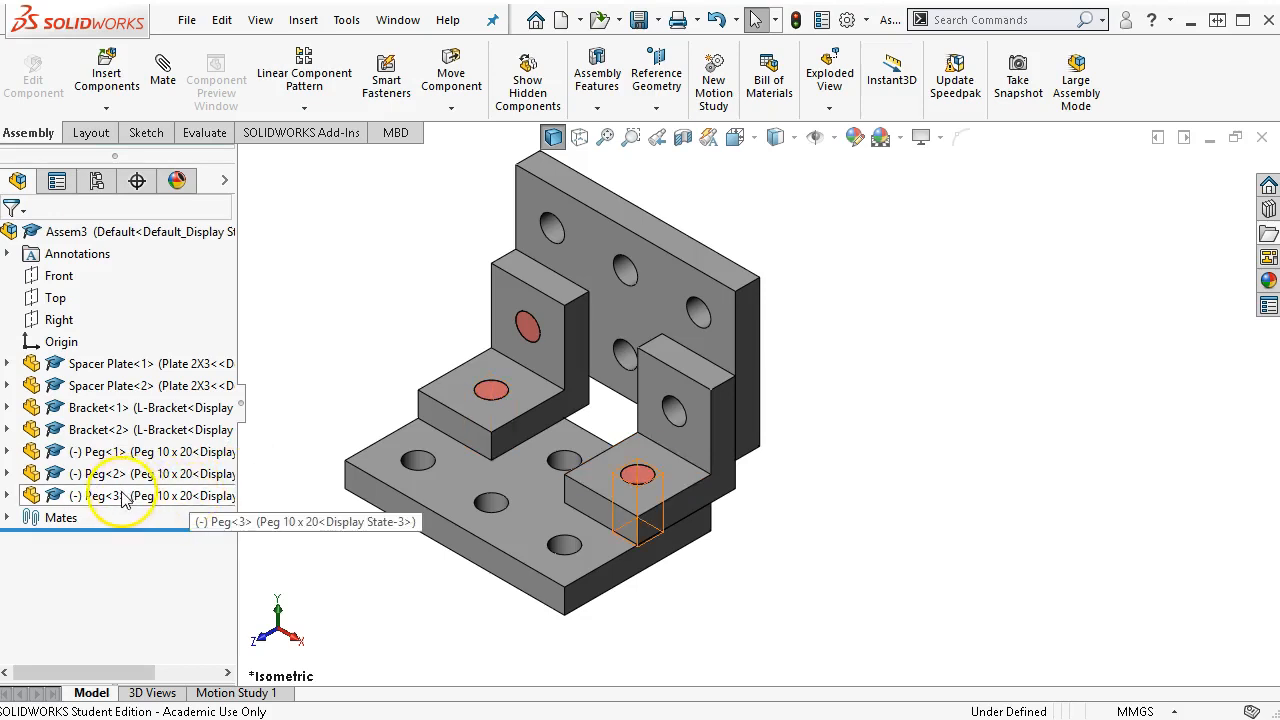
# Copy the peg into the upright hole of the second L-bracket and fit the assembly in the view.
pyautogui.moveTo(123, 497); pyautogui.dragTo(676, 432)
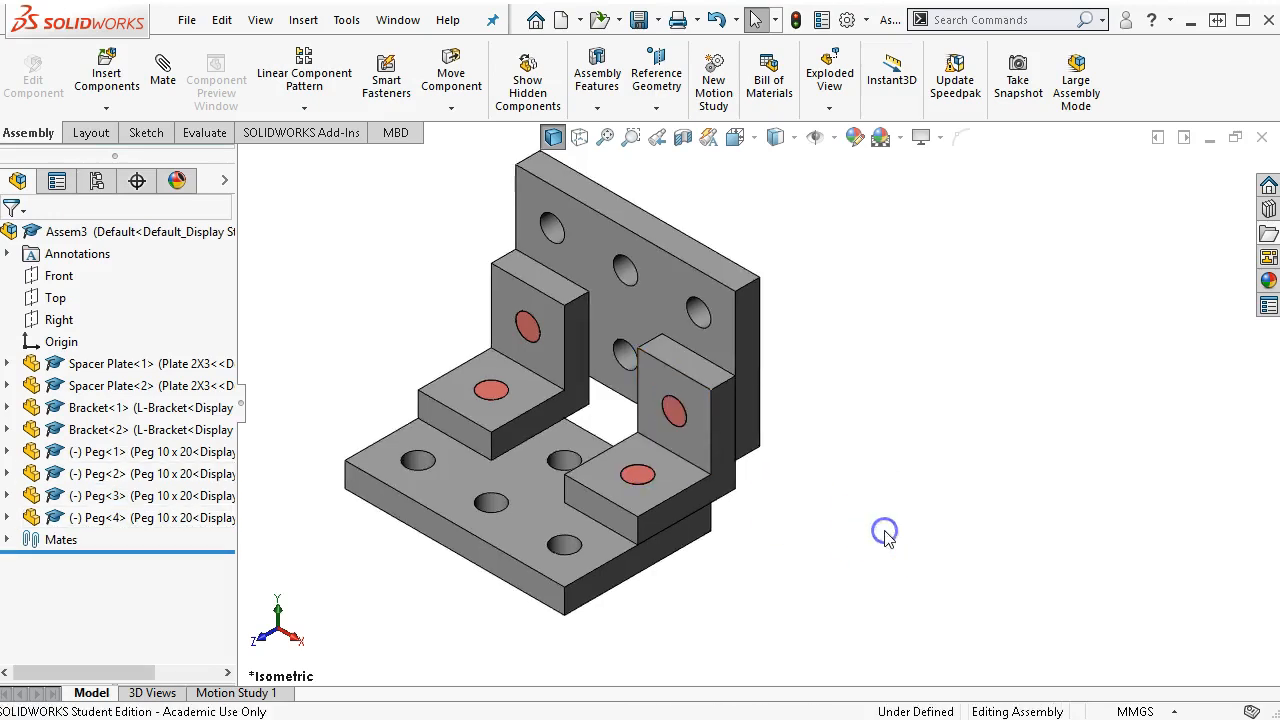
pyautogui.press('f')
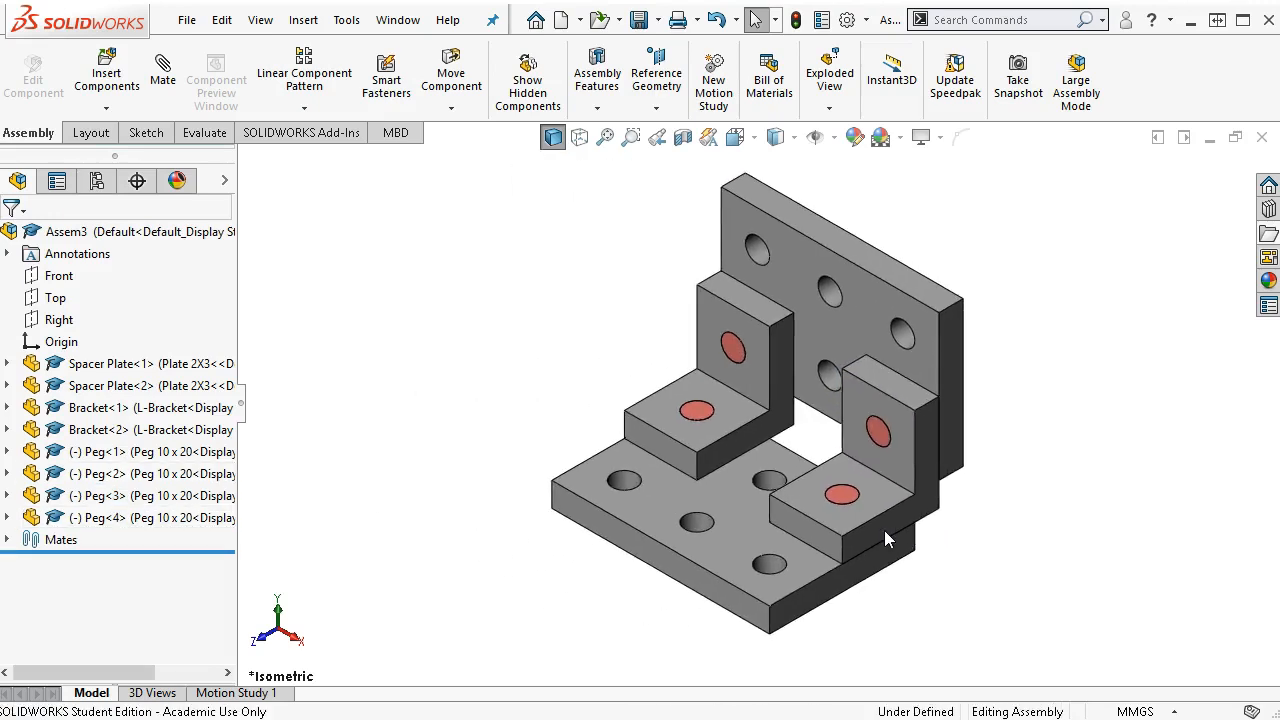
# Lock the rotation of the four peg concentric mates, Concentric51, Concentric61, Concentric71 and Concentric81, together.
pyautogui.click(8, 540)
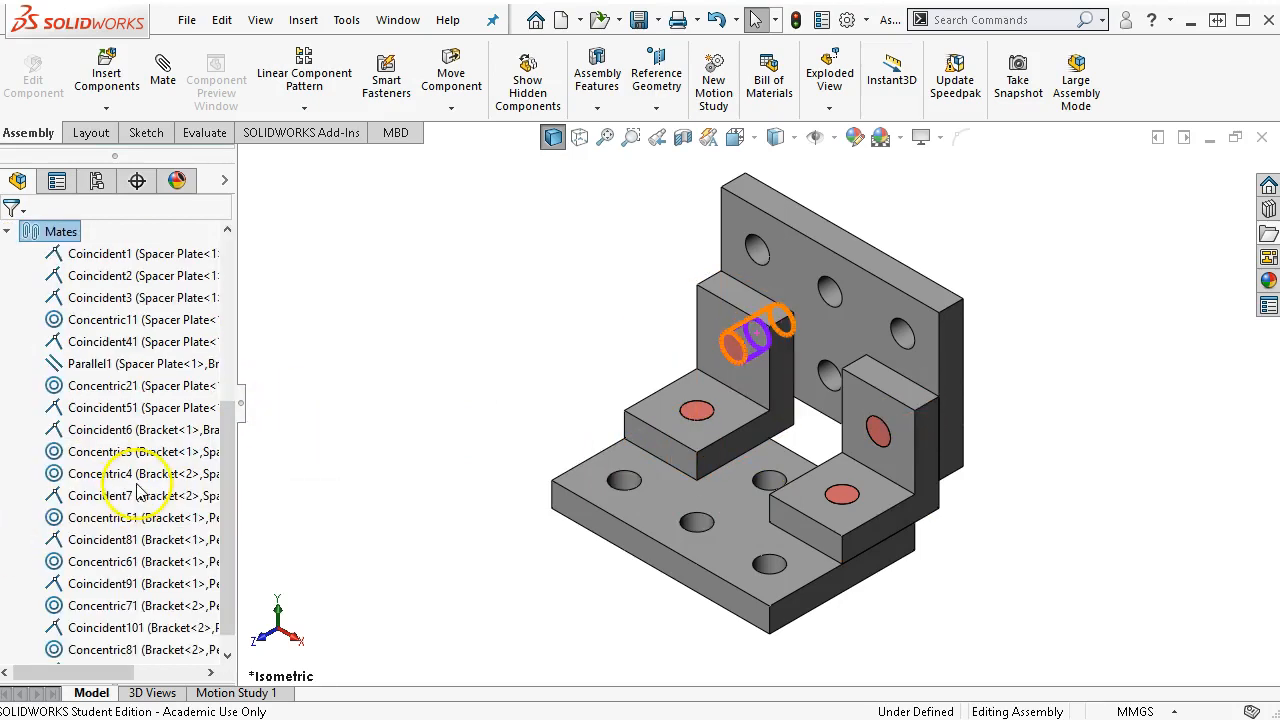
pyautogui.scroll(-1, 130, 650)
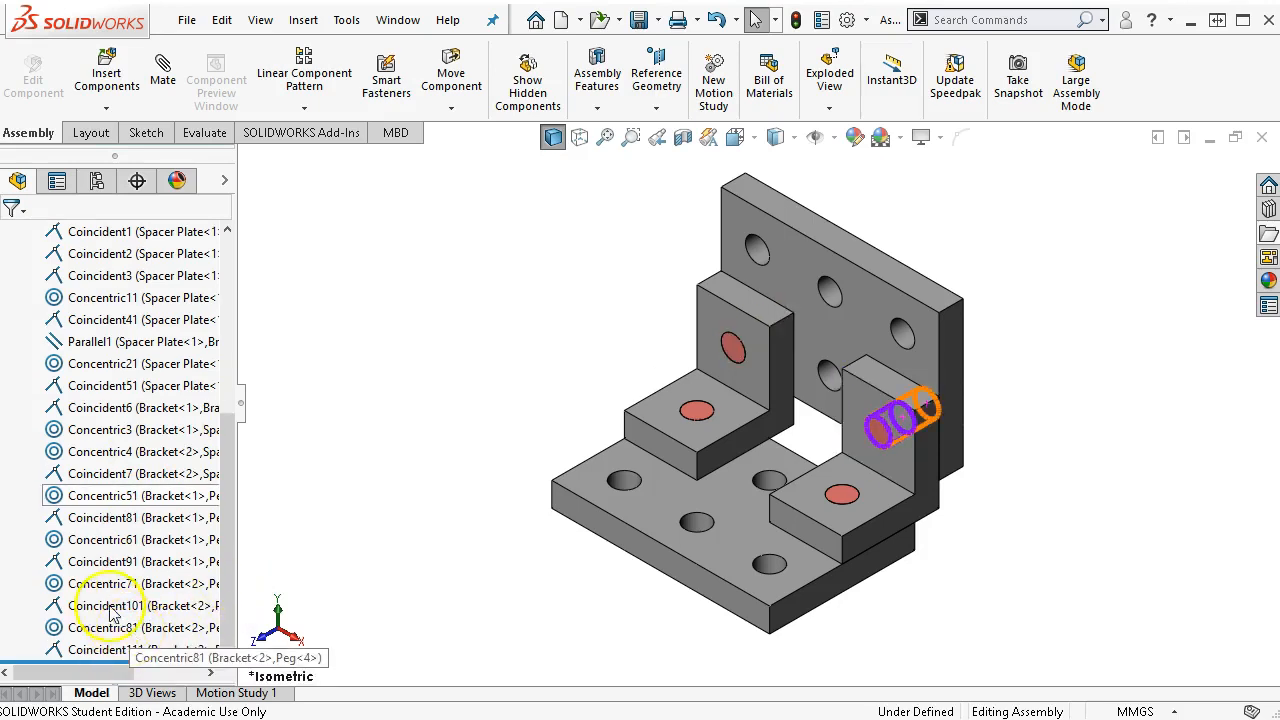
pyautogui.click(110, 627)
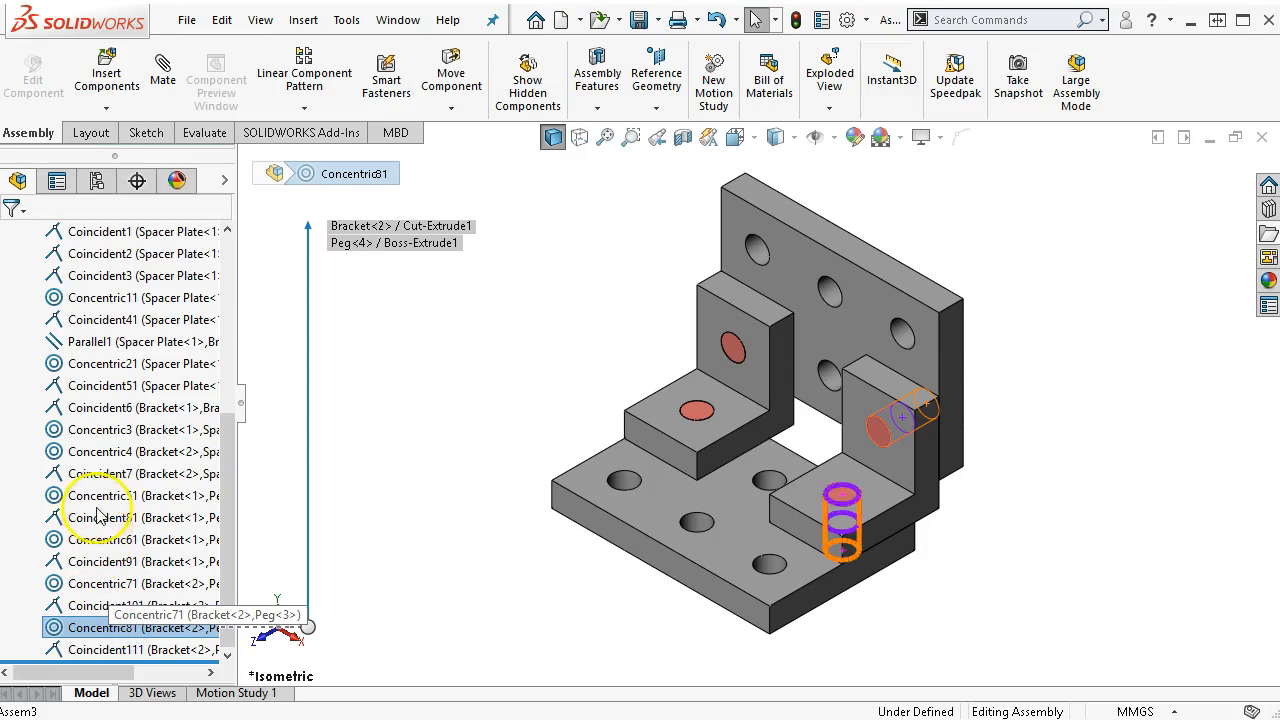
pyautogui.keyDown('ctrl'); pyautogui.click(100, 583); pyautogui.keyUp('ctrl')
pyautogui.keyDown('ctrl'); pyautogui.click(97, 540); pyautogui.keyUp('ctrl')
pyautogui.keyDown('ctrl'); pyautogui.click(95, 496); pyautogui.keyUp('ctrl')
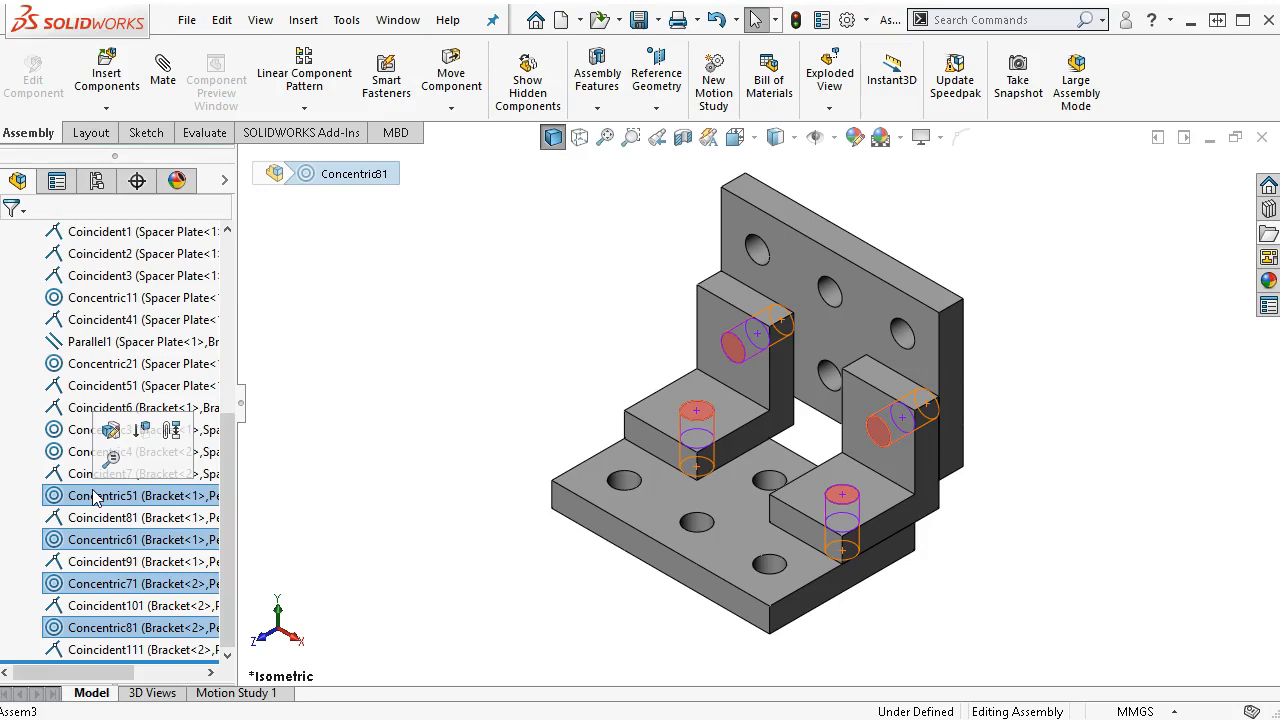
pyautogui.rightClick(95, 497)
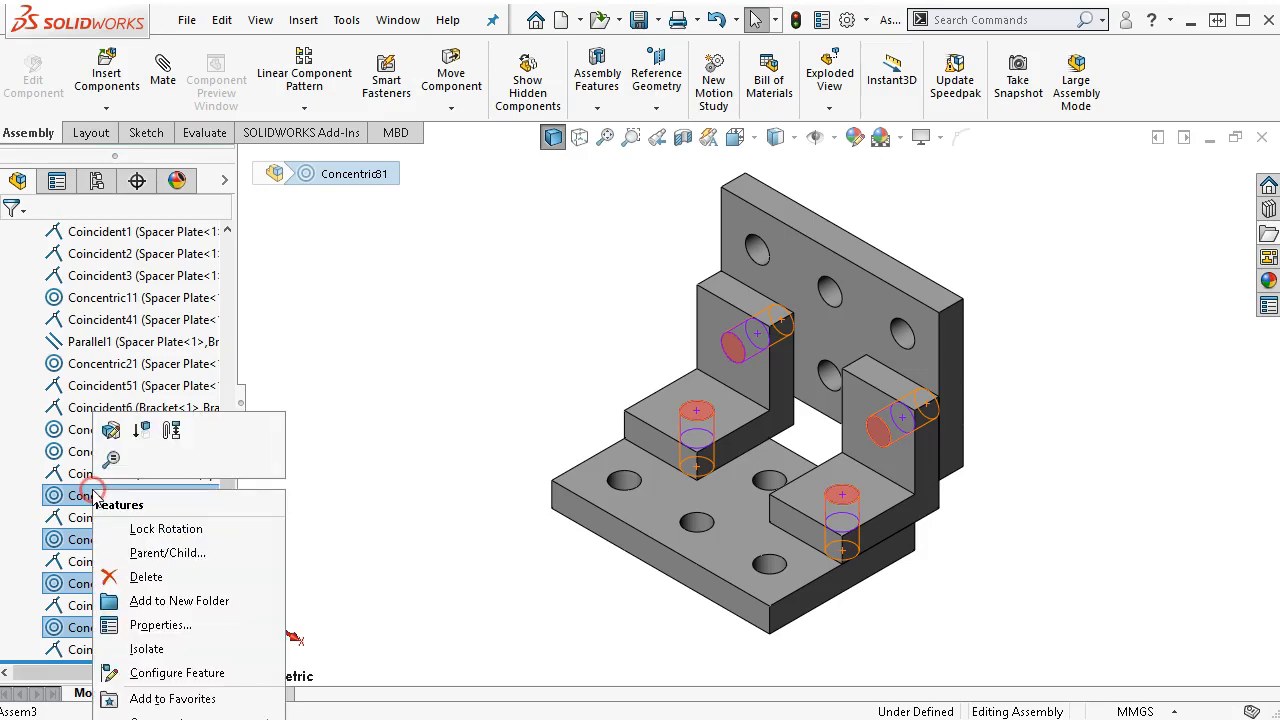
pyautogui.click(140, 528)
# Examine the assembly mates of the fourth peg, including its concentric mate with the second L-bracket.
pyautogui.moveTo(230, 455); pyautogui.dragTo(229, 286)
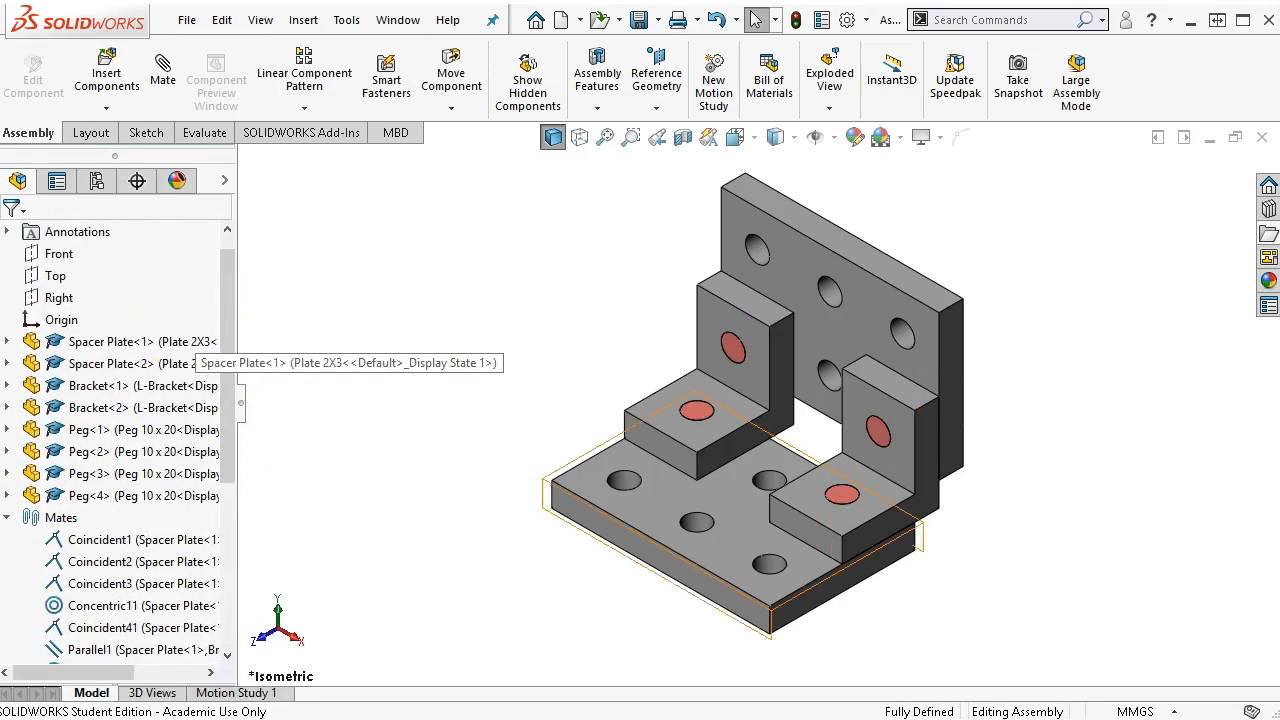
pyautogui.click(8, 496)
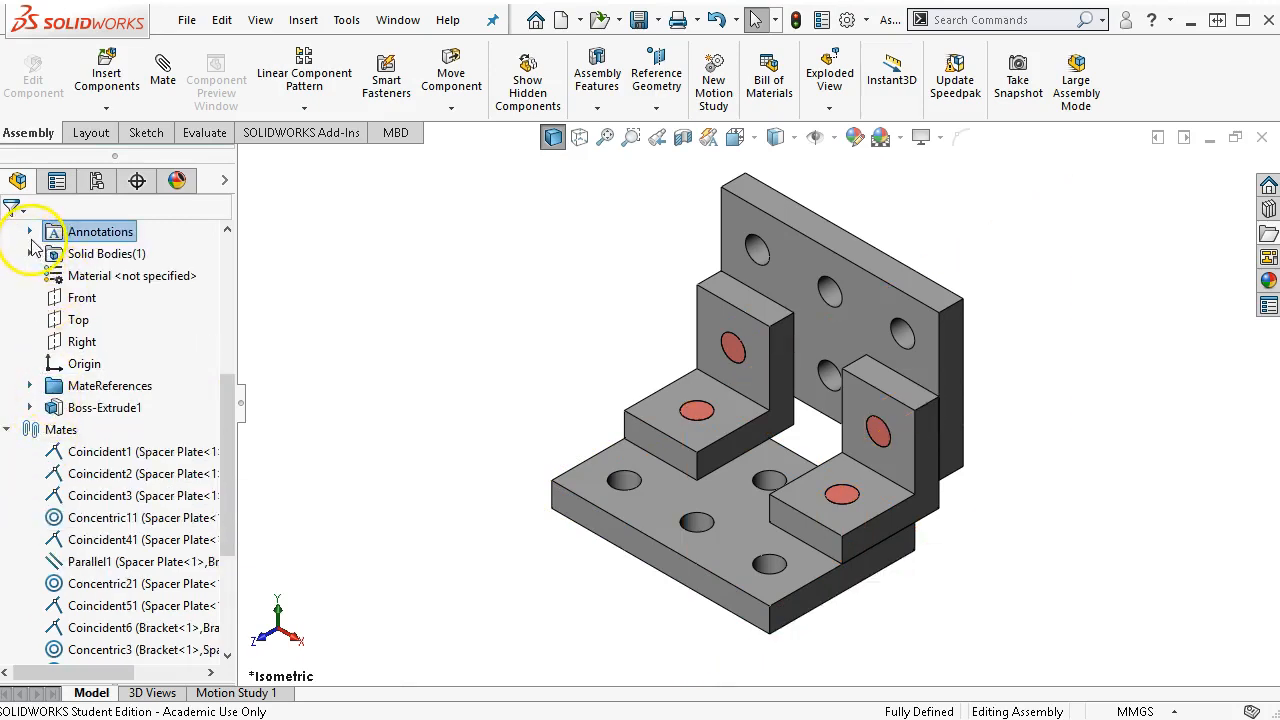
pyautogui.scroll(2, 33, 278)
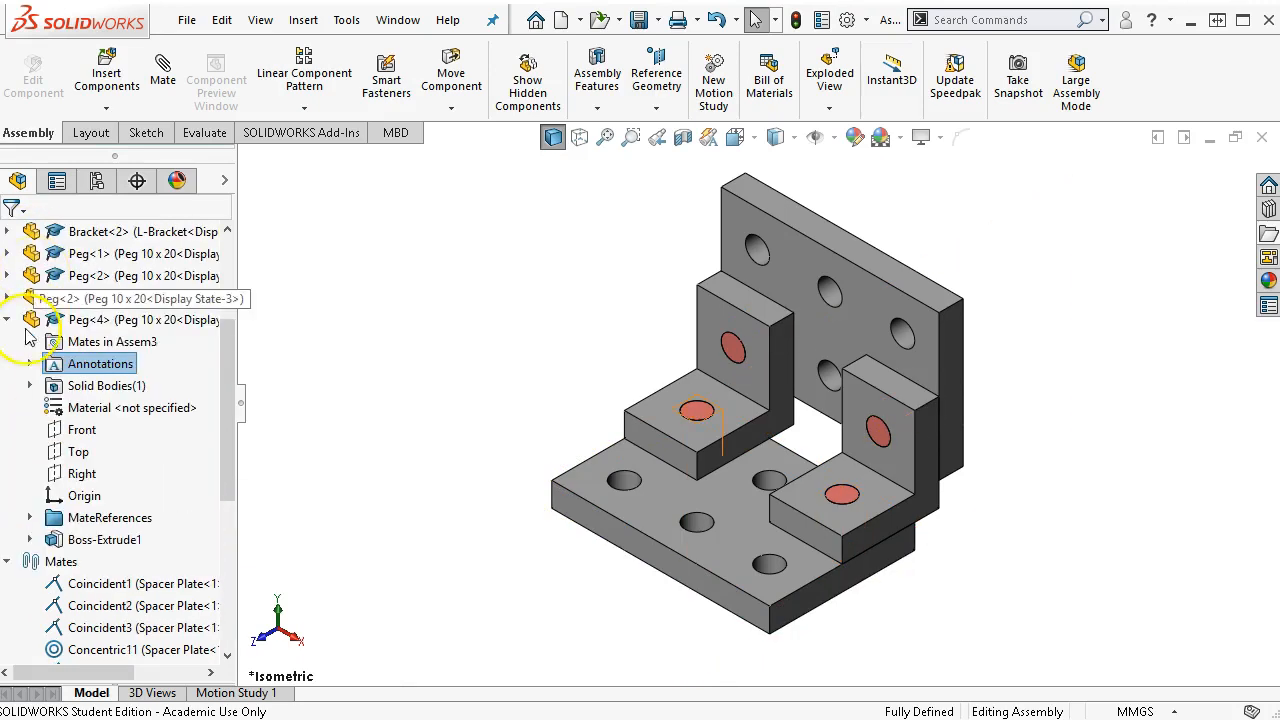
pyautogui.click(29, 517)
pyautogui.click(29, 517)
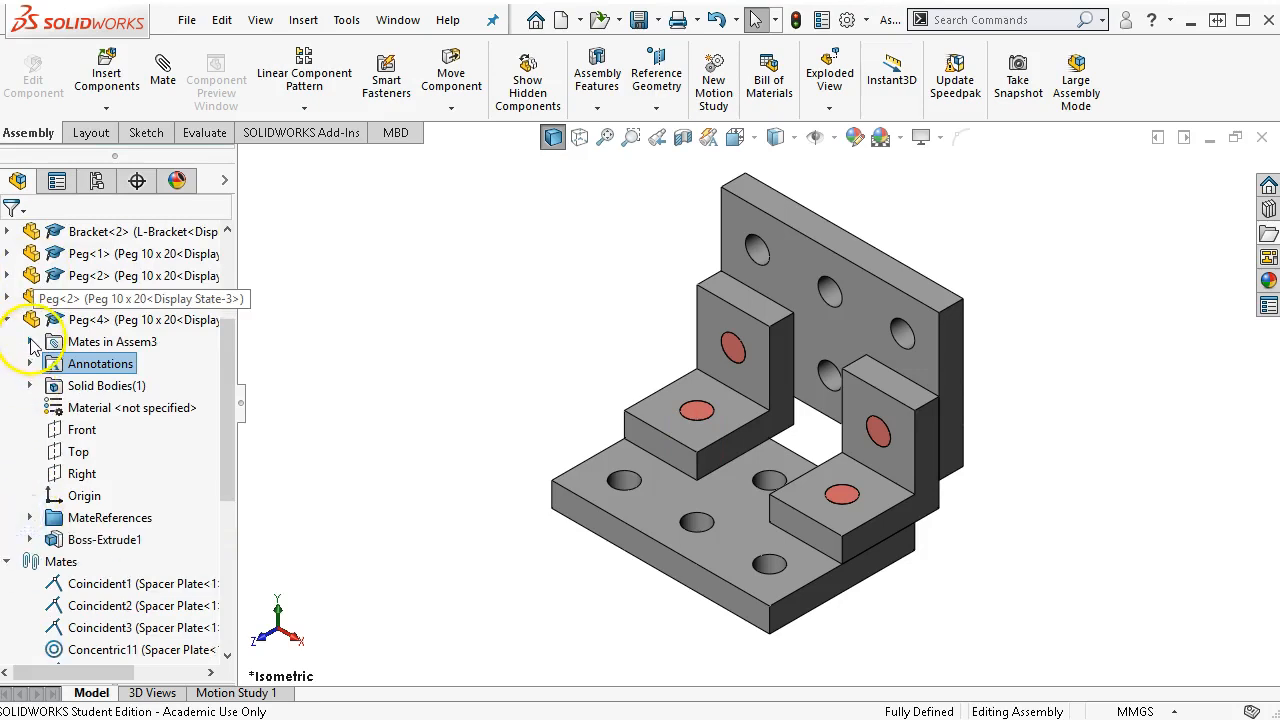
pyautogui.click(29, 341)
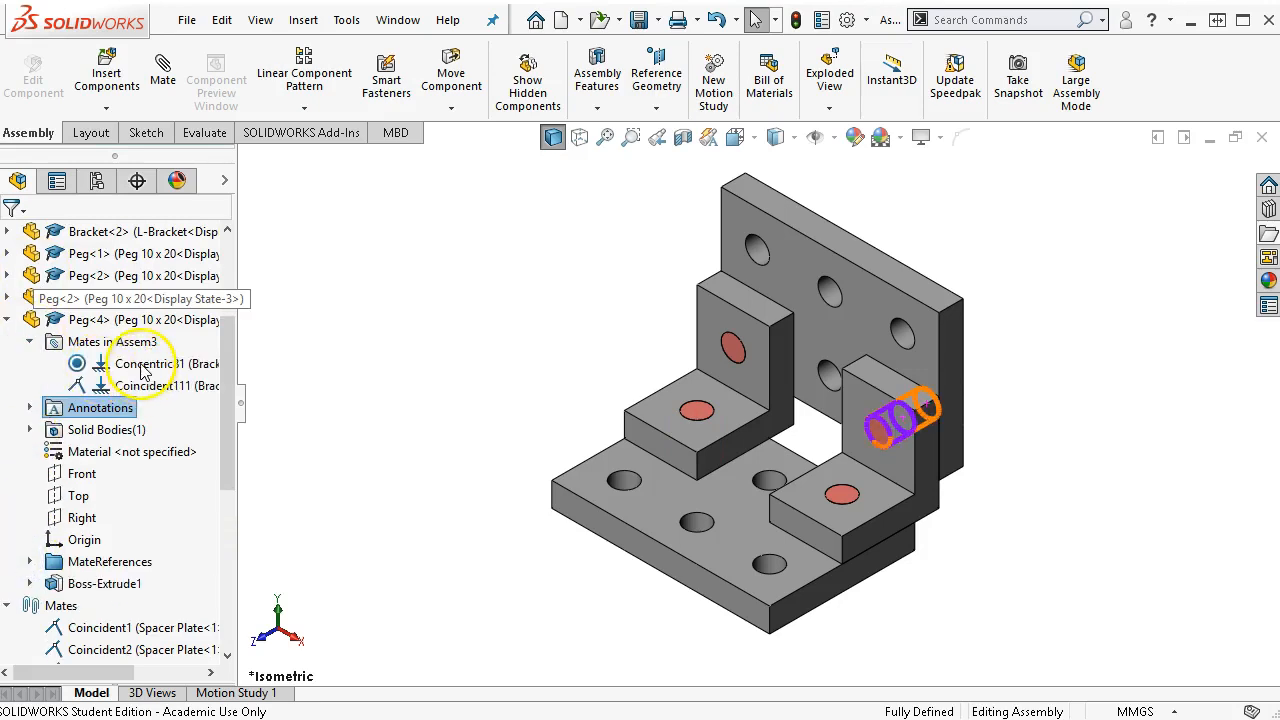
pyautogui.moveTo(143, 370)
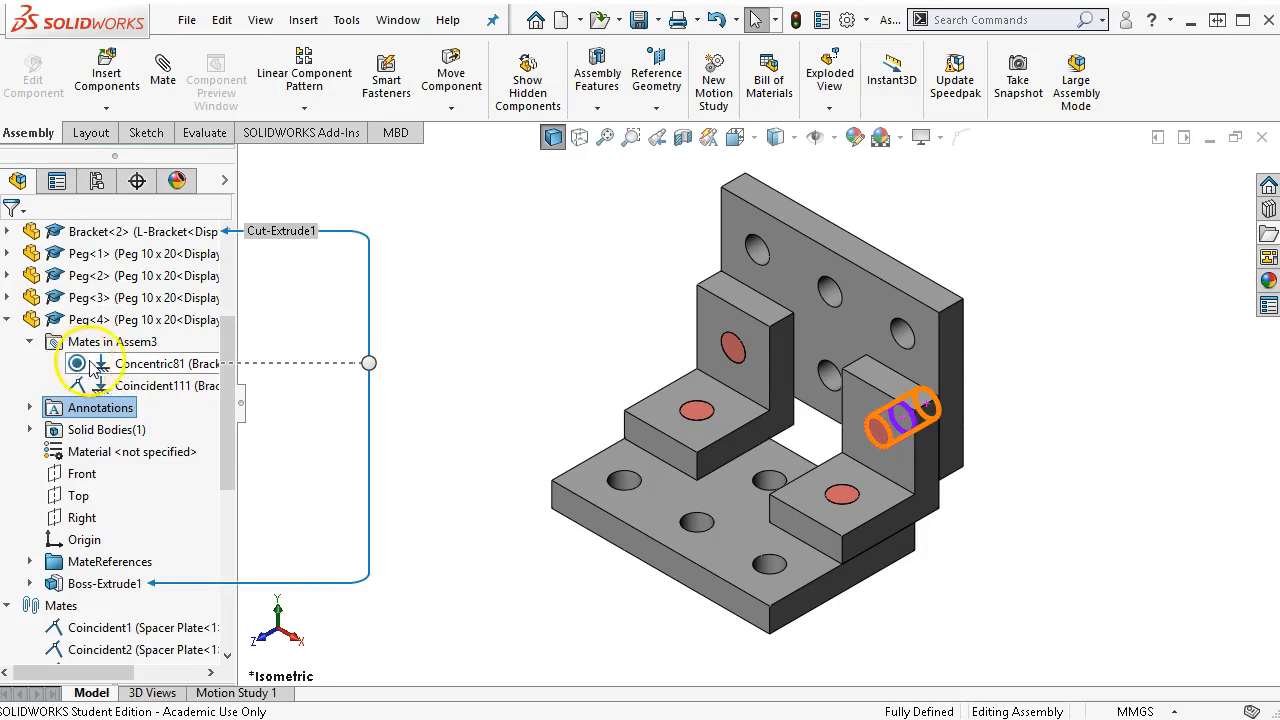
pyautogui.click(12, 322)
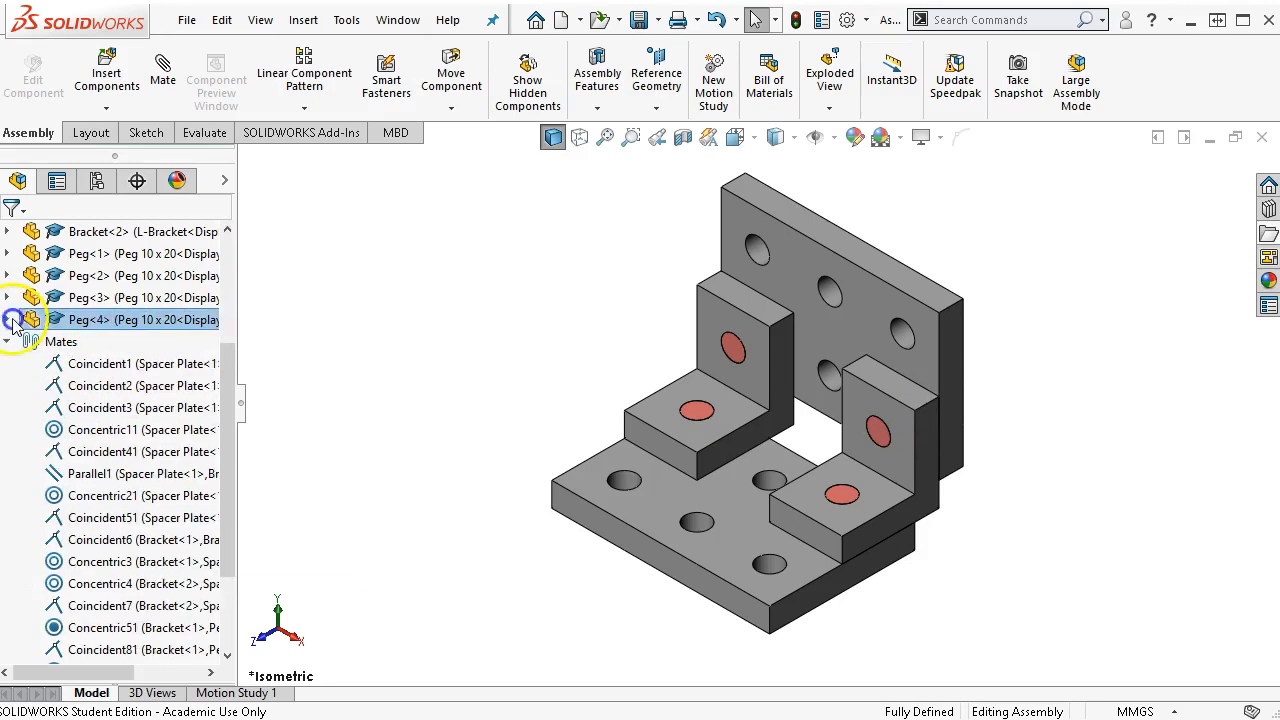
# Save all modified documents, storing the assembly as Assem 5-4.SLDASM in the Ch5-2 thru 8 folder.
pyautogui.click(640, 19)
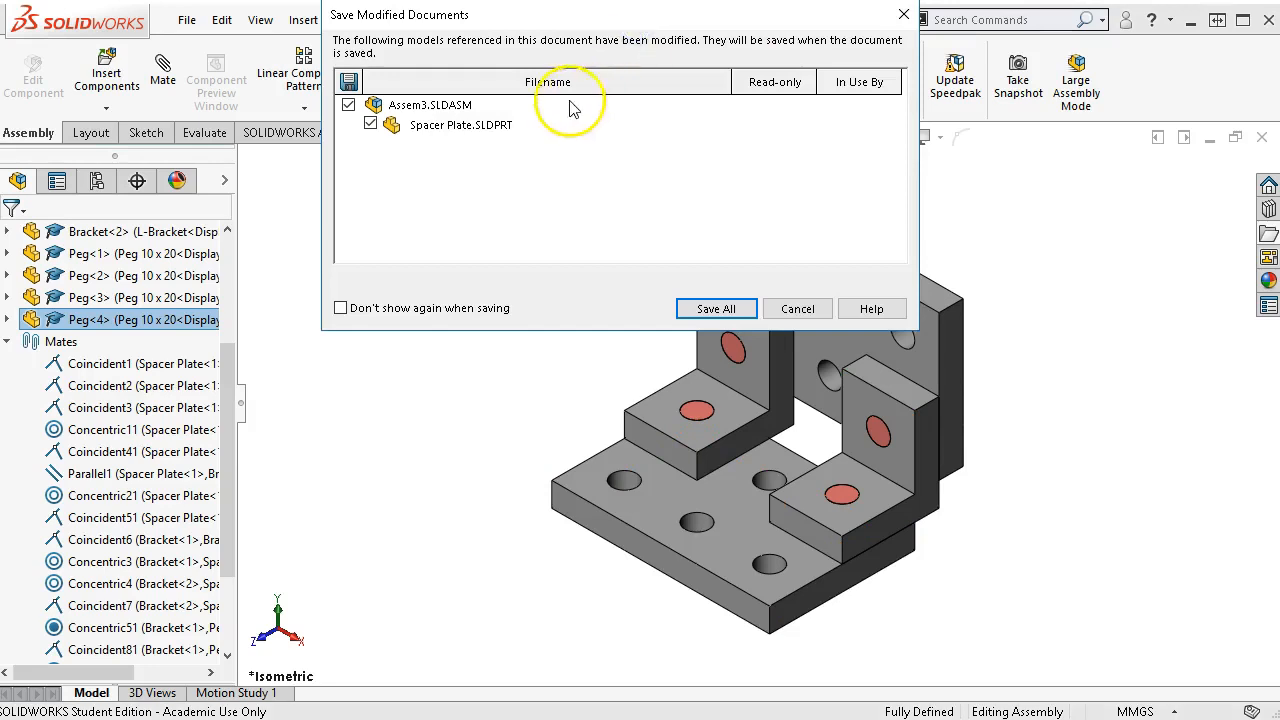
pyautogui.click(700, 310)
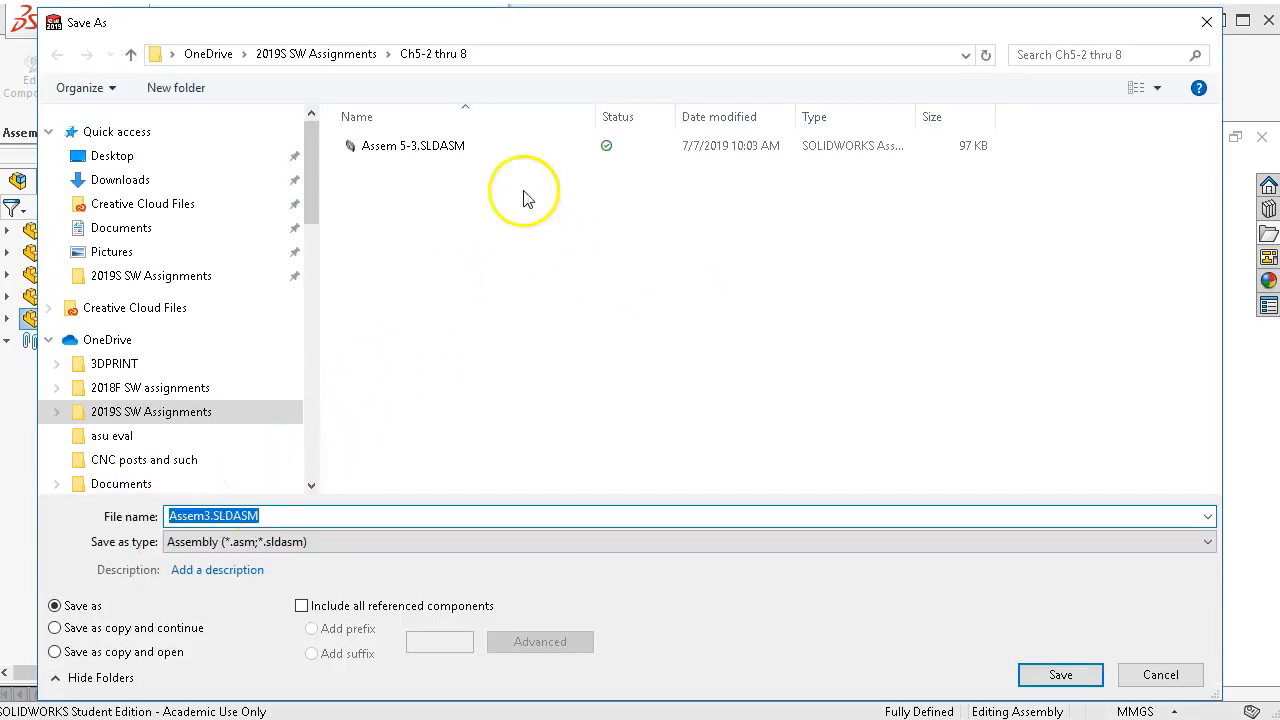
pyautogui.click(430, 145)
pyautogui.click(220, 516)
pyautogui.click(222, 516)
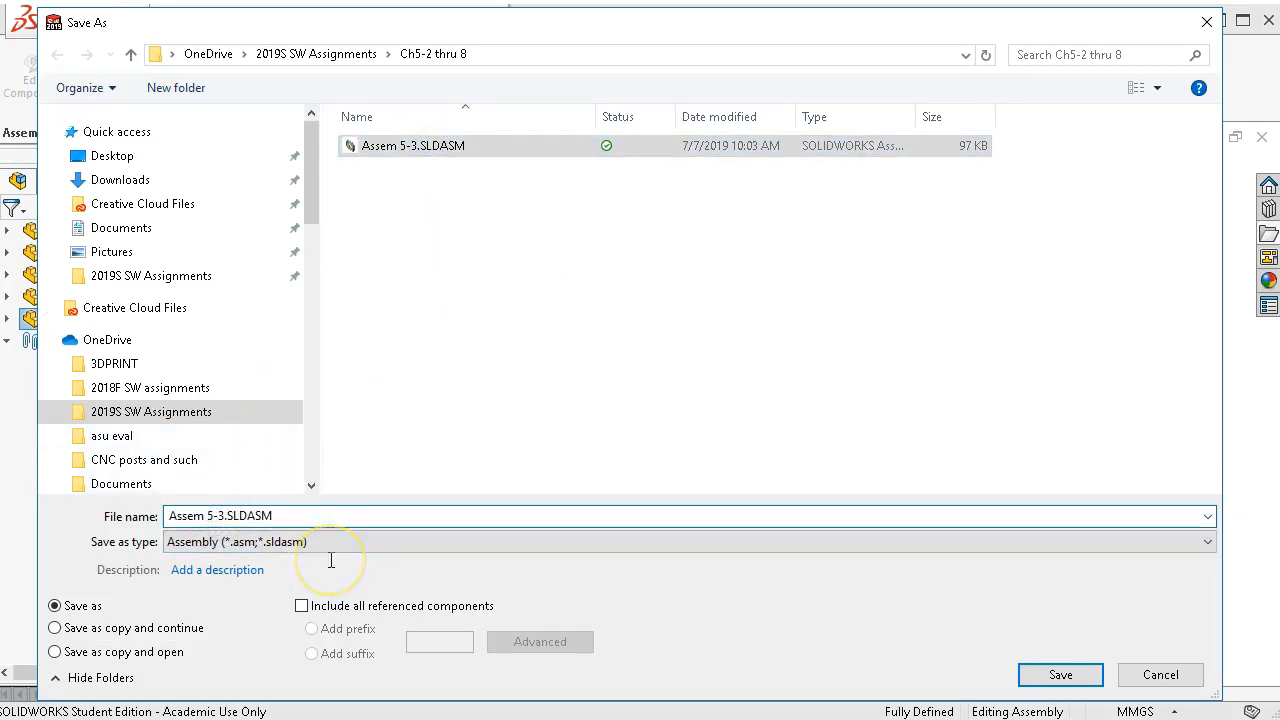
pyautogui.press('BackSpace')
pyautogui.press('Delete')
pyautogui.click(966, 703)
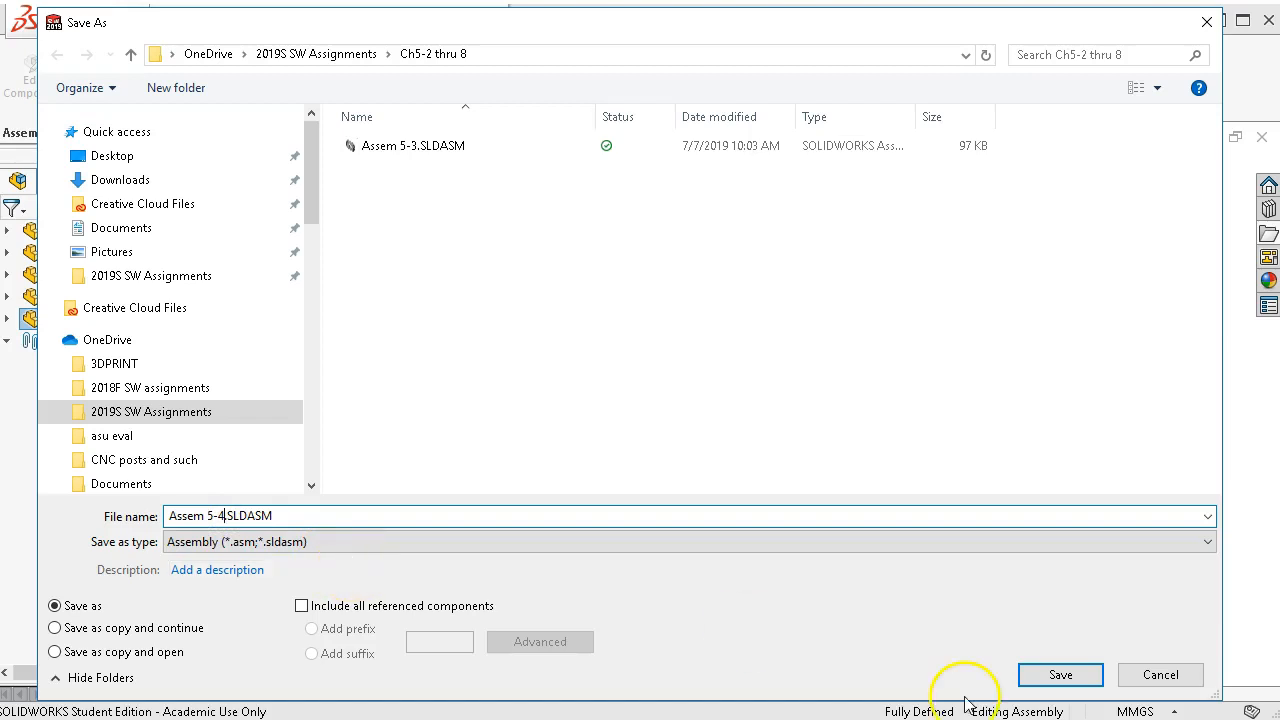
pyautogui.click(1061, 674)
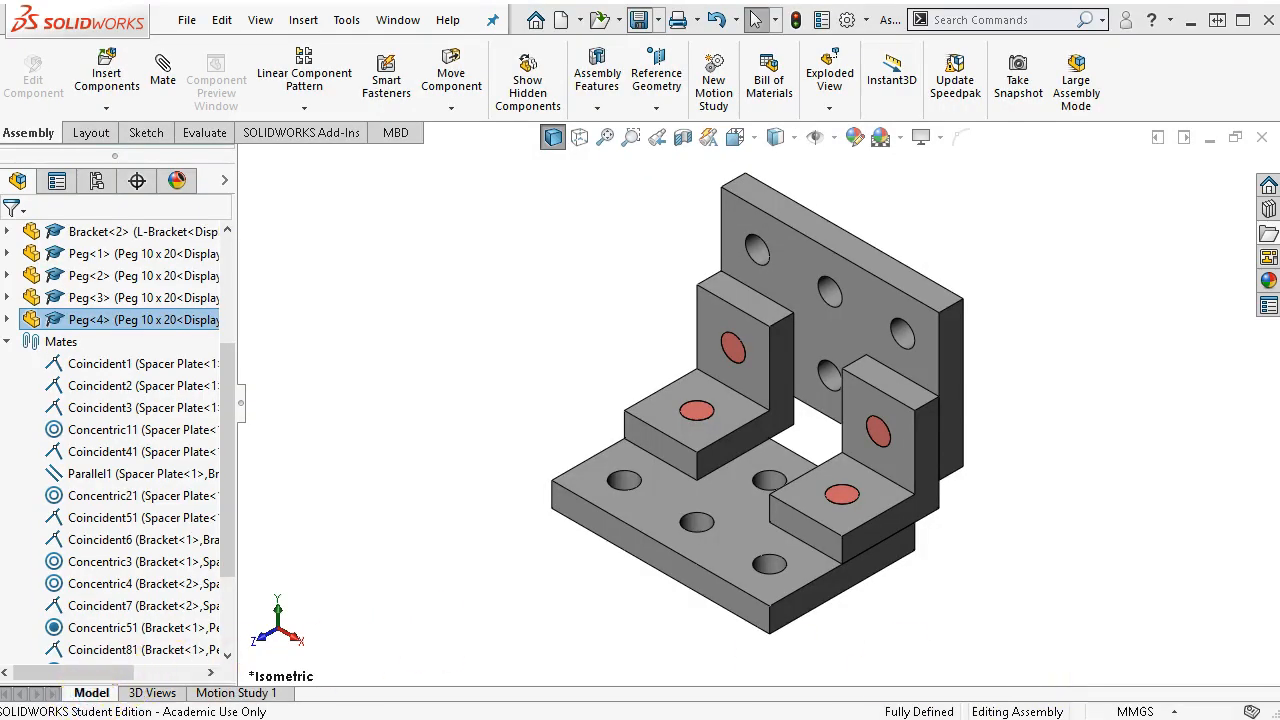